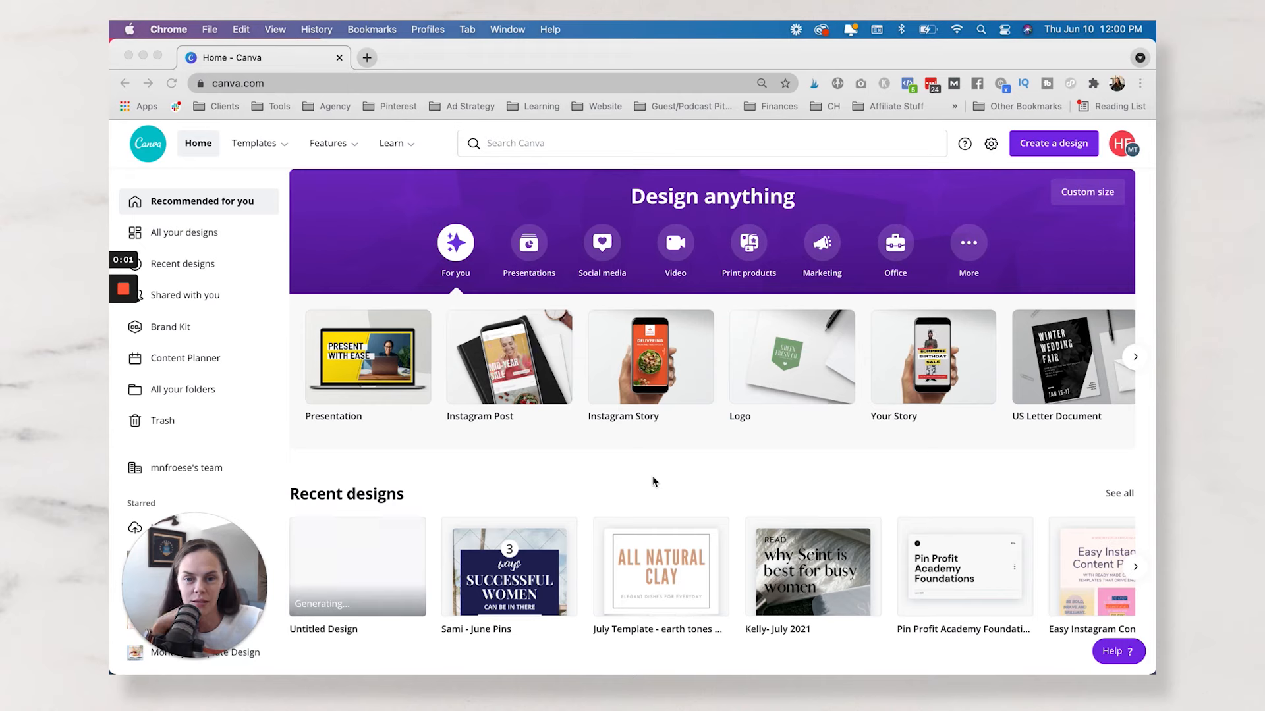
# Create a blank Instagram Post design and place the uploaded Customer Journey image on its page.
pyautogui.click(1056, 146)
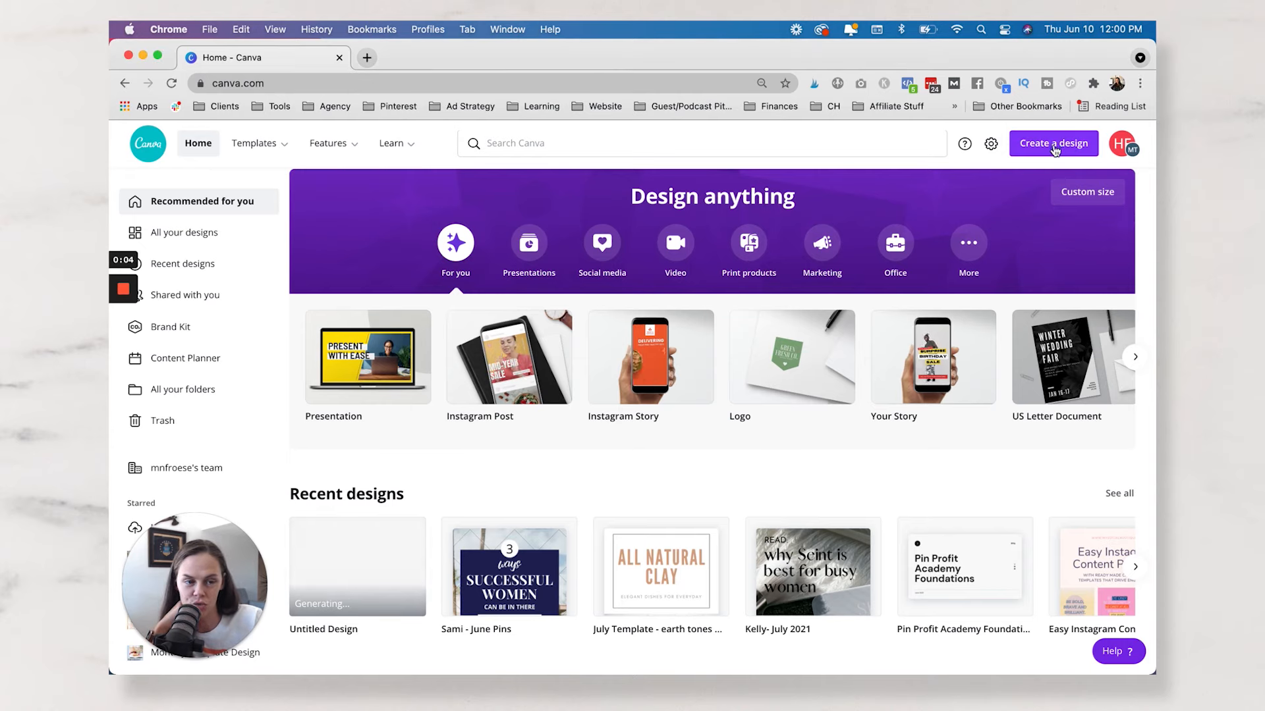
pyautogui.click(512, 358)
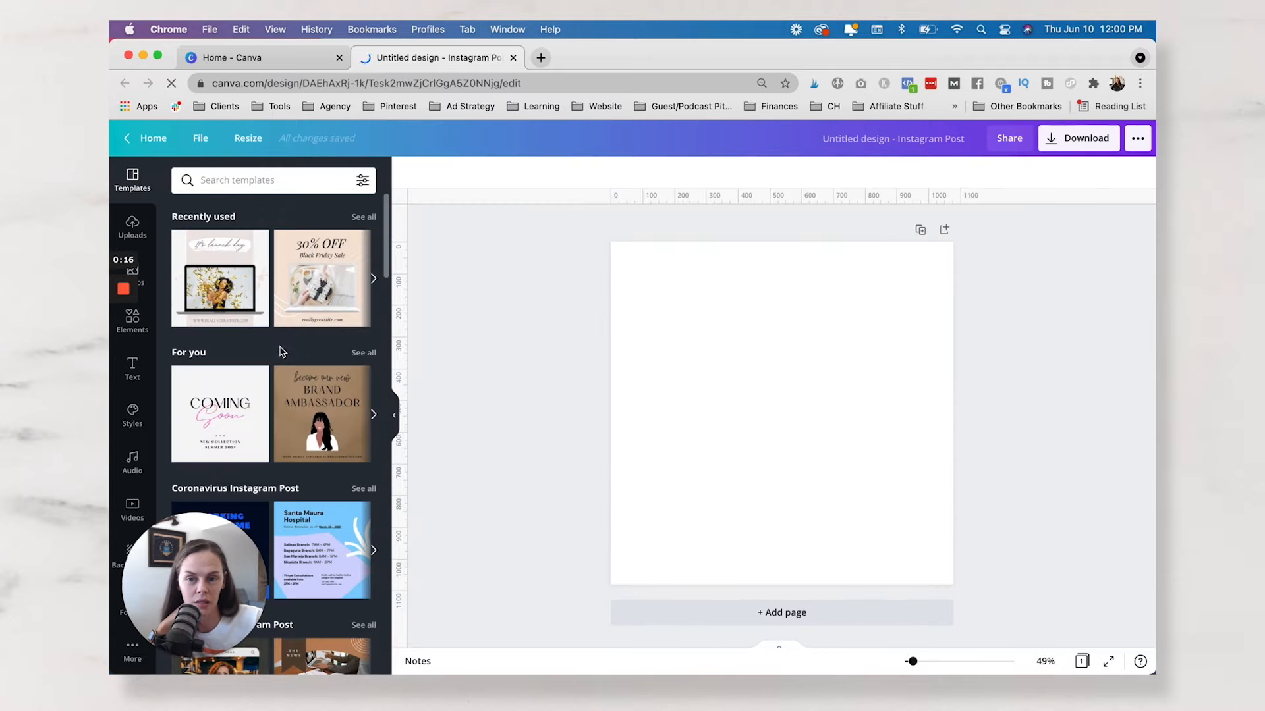
pyautogui.click(135, 226)
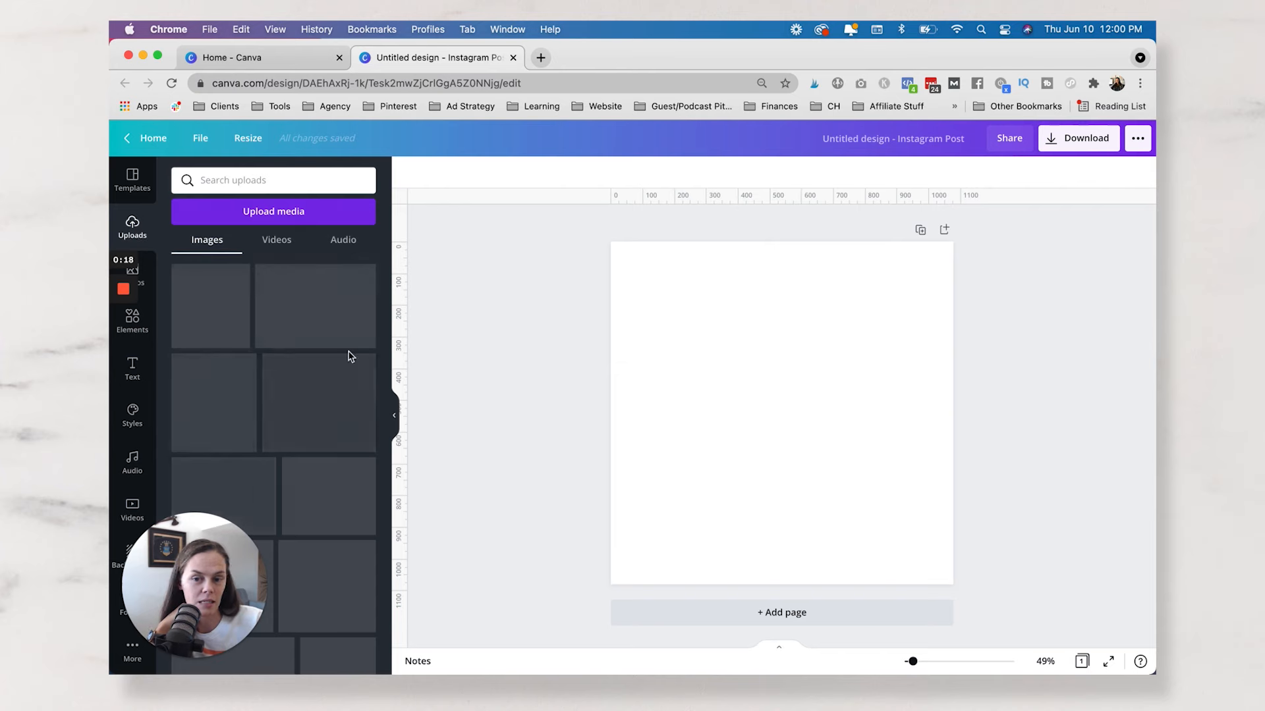
pyautogui.scroll(-5, 362, 369)
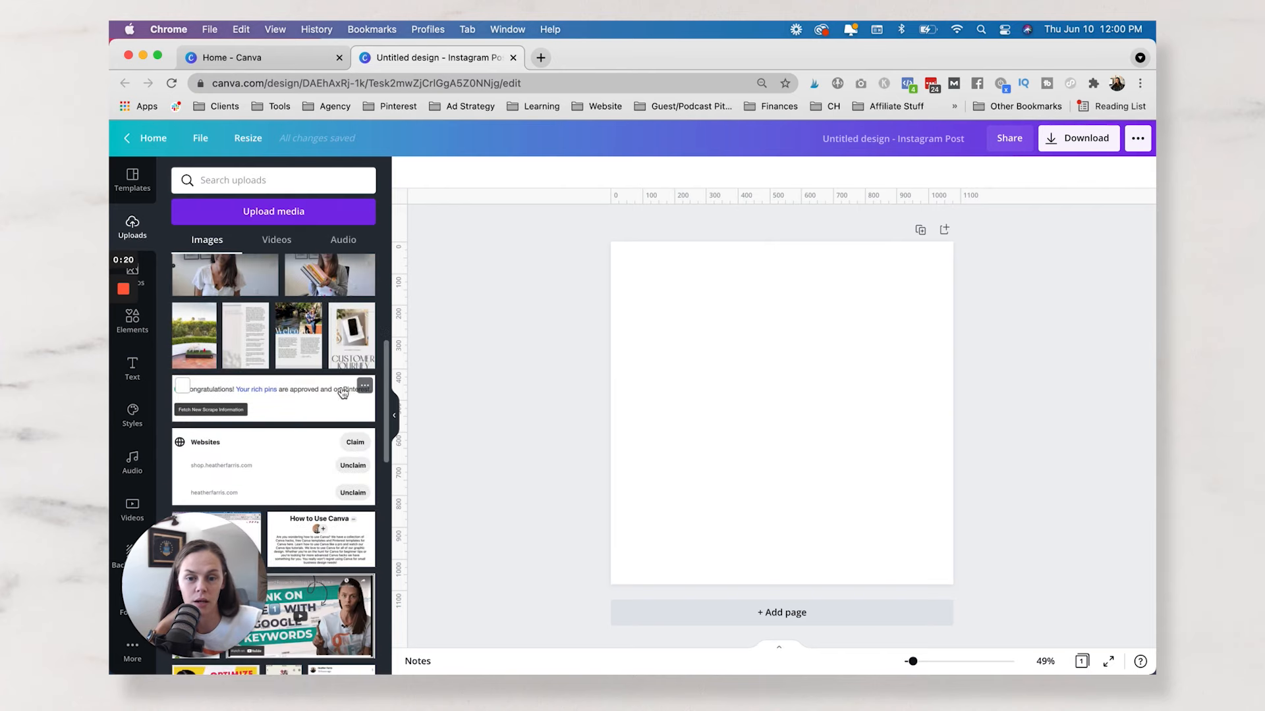
pyautogui.moveTo(359, 349); pyautogui.dragTo(640, 413)
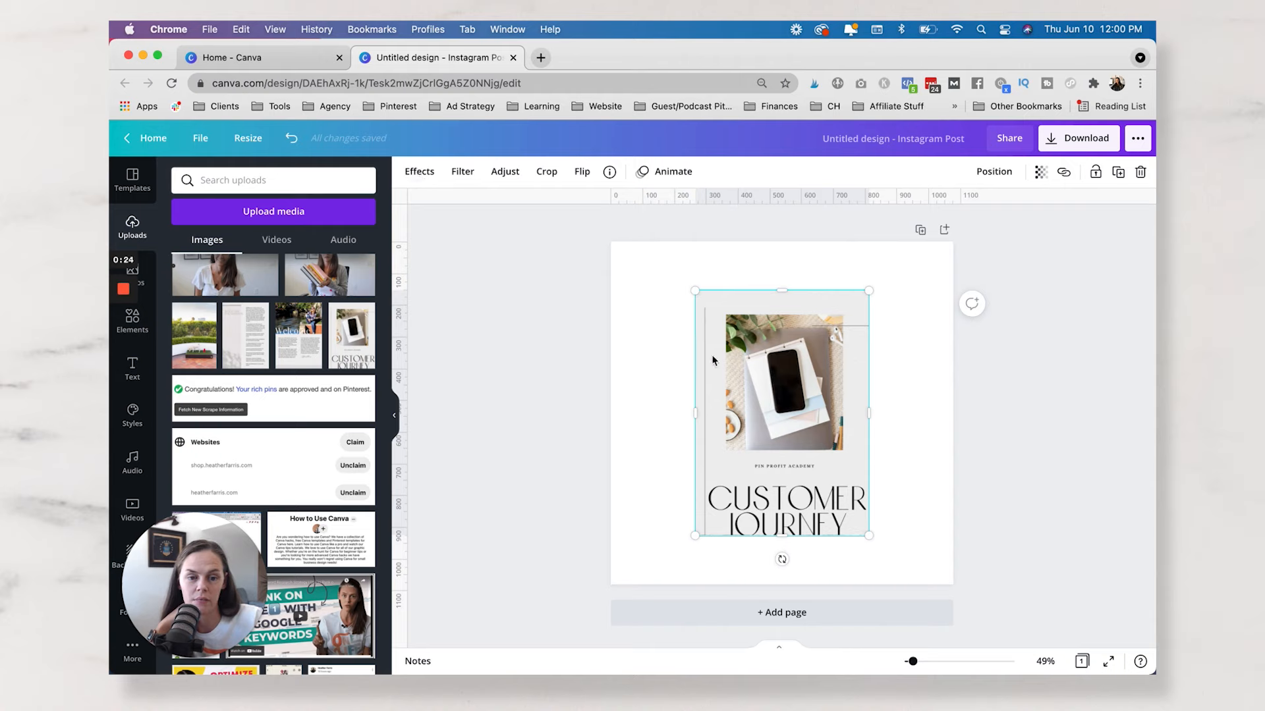
# Apply the Phone 9 Smartmockups effect to the Customer Journey image.
pyautogui.click(416, 172)
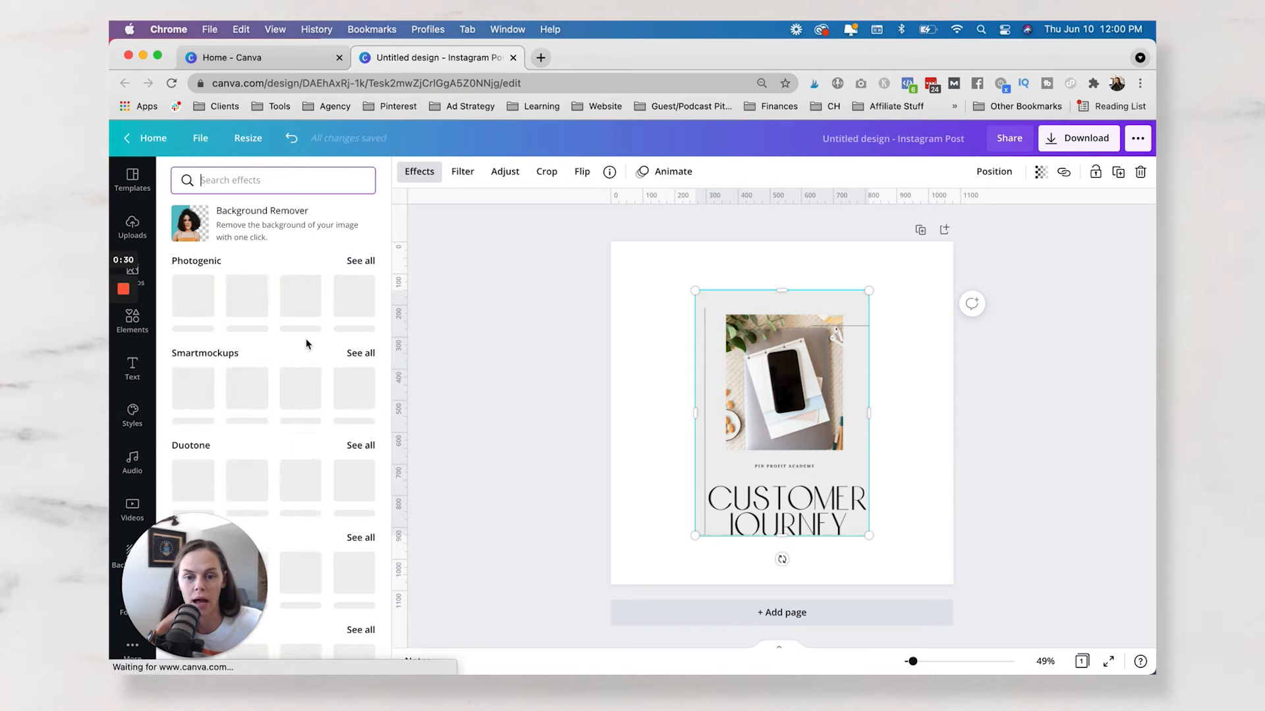
pyautogui.scroll(-3, 306, 343)
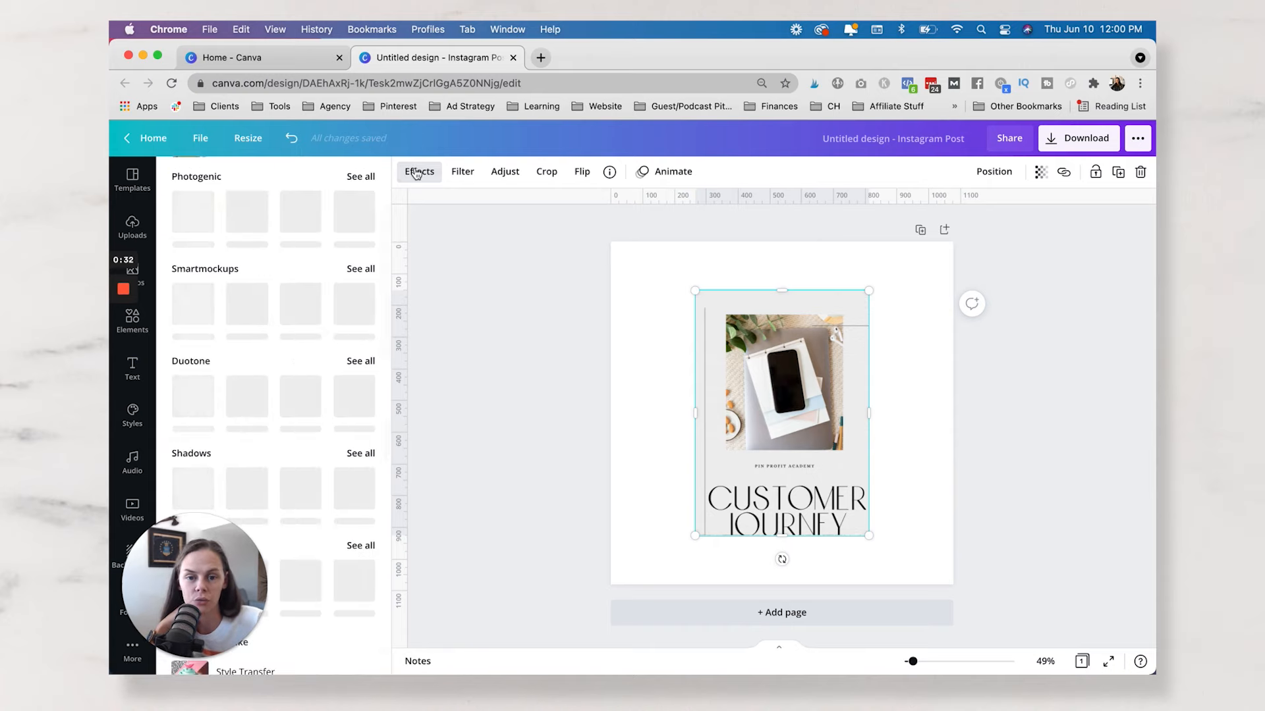
pyautogui.scroll(-1, 354, 267)
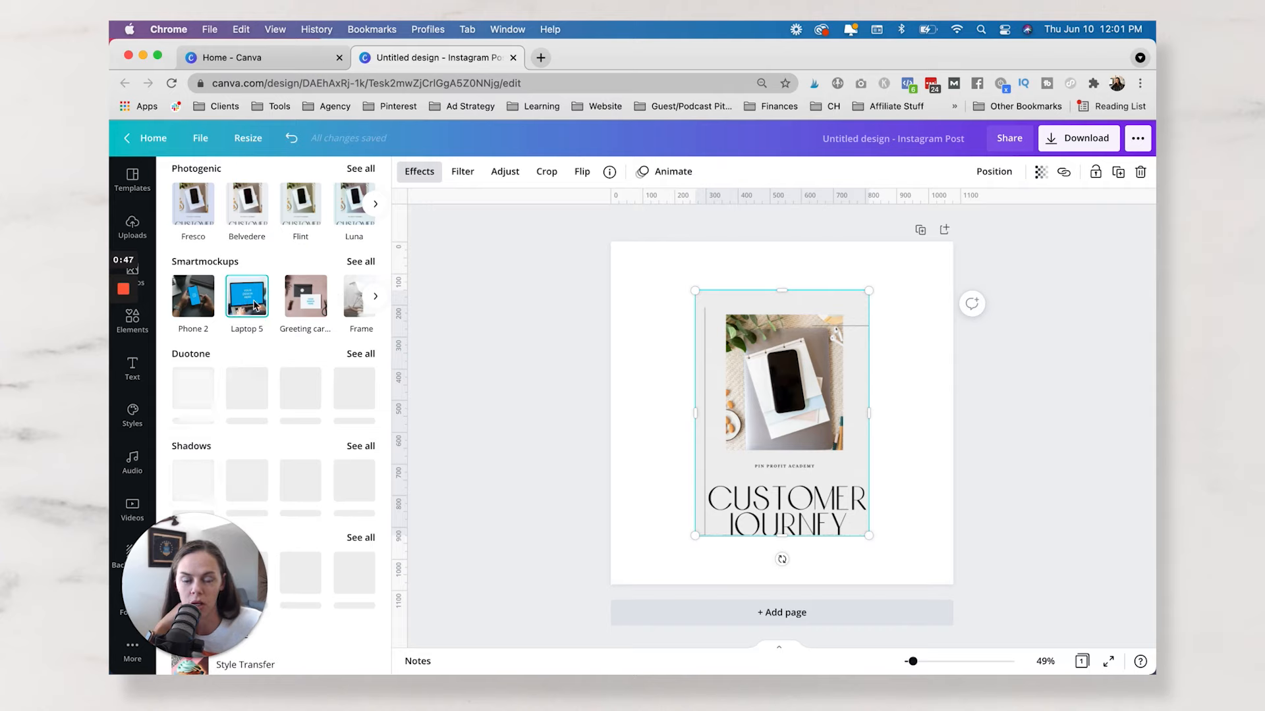
pyautogui.hscroll(5, 253, 304)
pyautogui.hscroll(5, 293, 301)
pyautogui.hscroll(5, 293, 301)
pyautogui.hscroll(3, 293, 301)
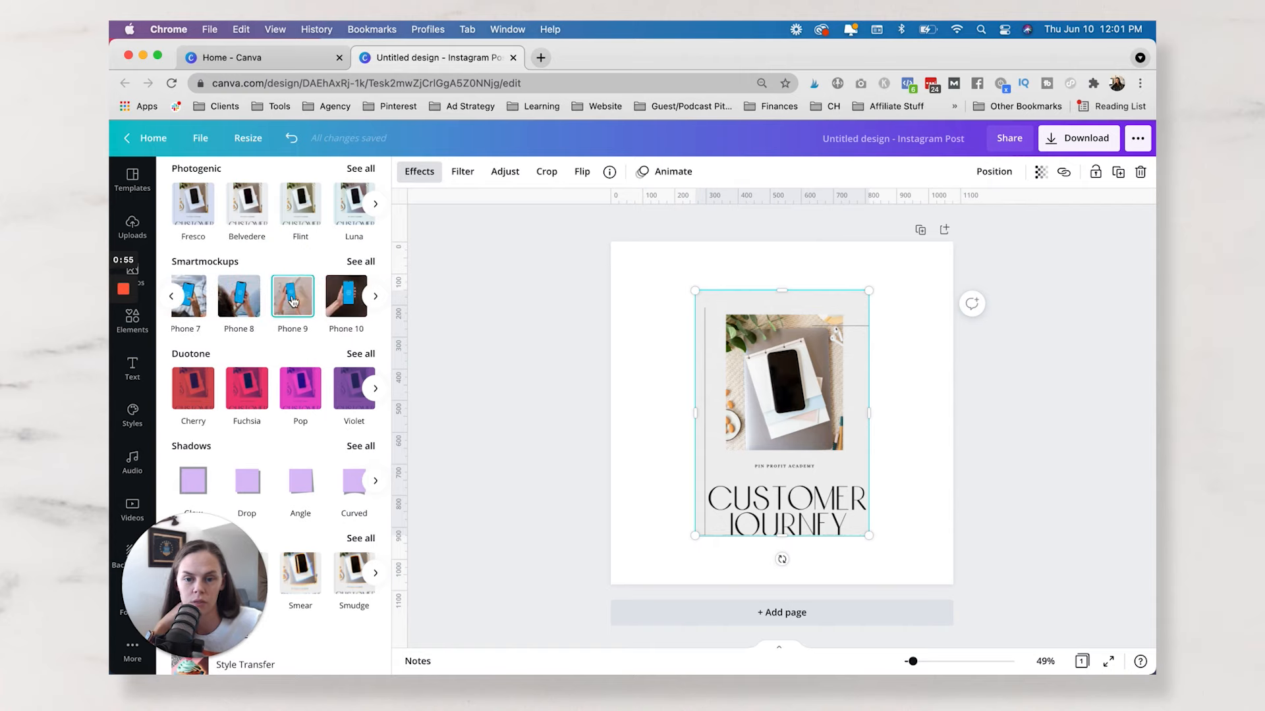
pyautogui.click(293, 301)
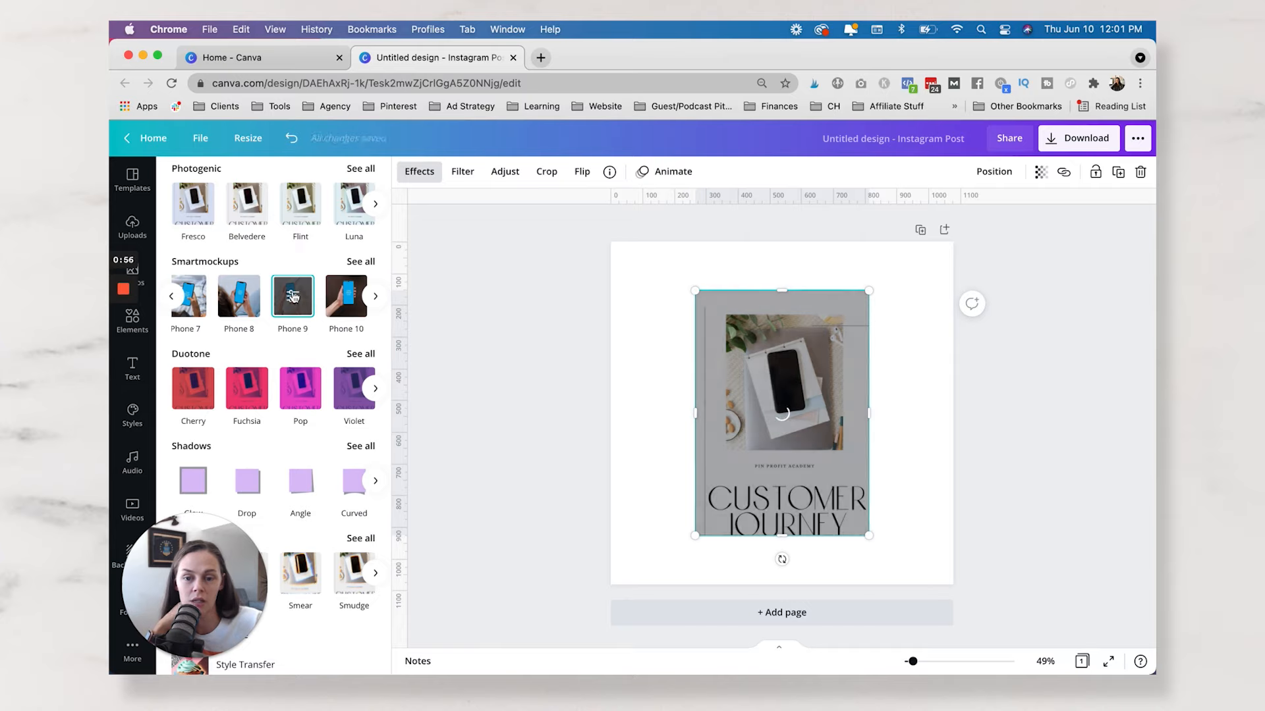
# Set the Phone 9 mockup's crop to Custom with a horizontal position of 46 and apply it.
pyautogui.click(293, 301)
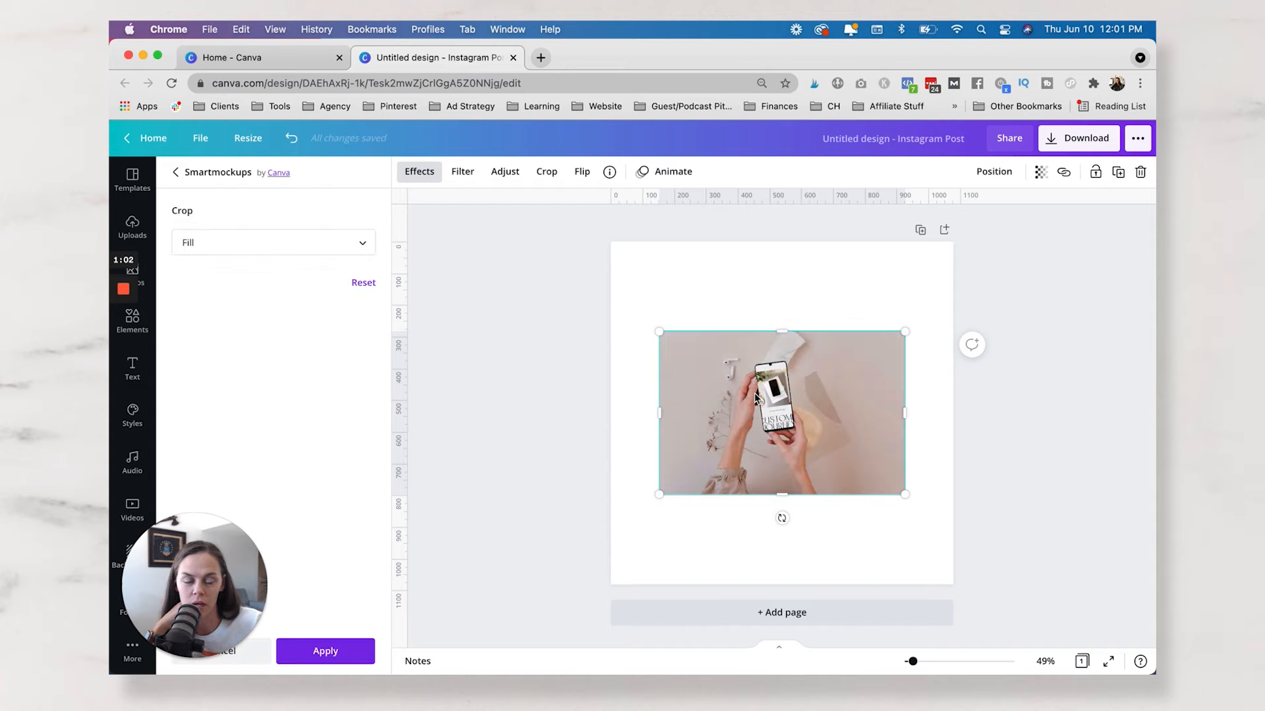
pyautogui.click(358, 245)
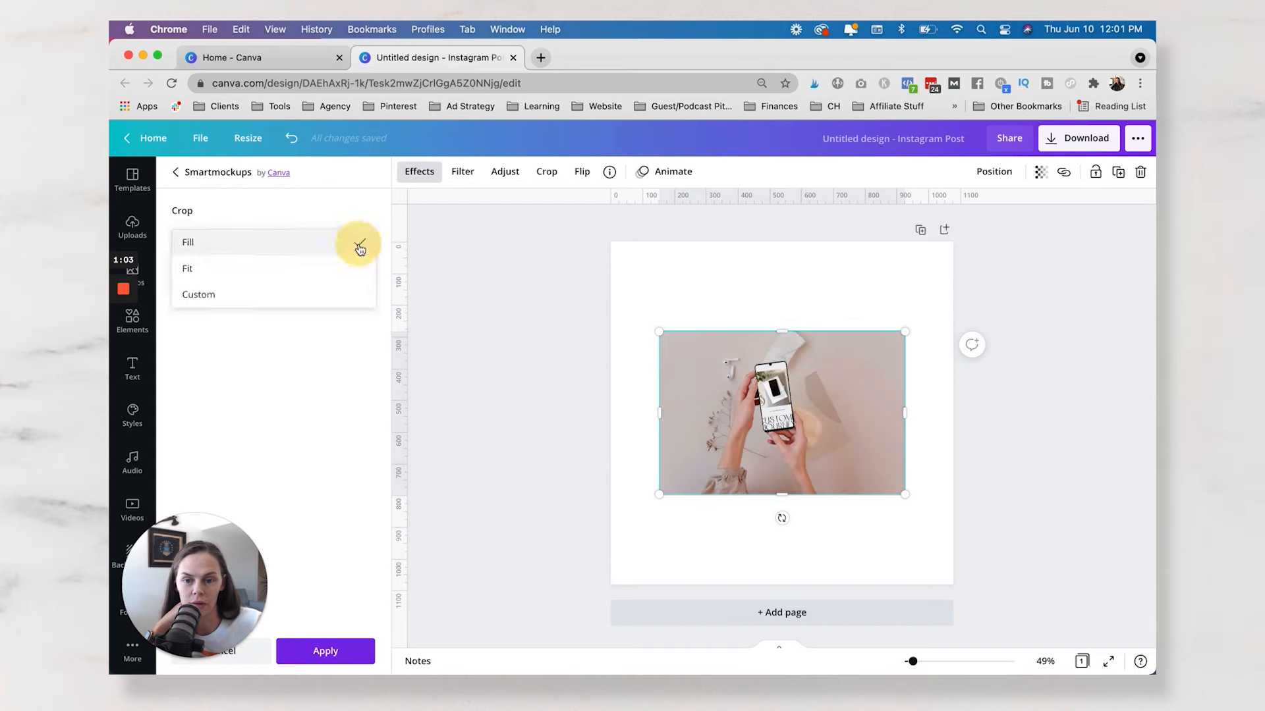
pyautogui.click(286, 278)
pyautogui.click(303, 250)
pyautogui.click(294, 277)
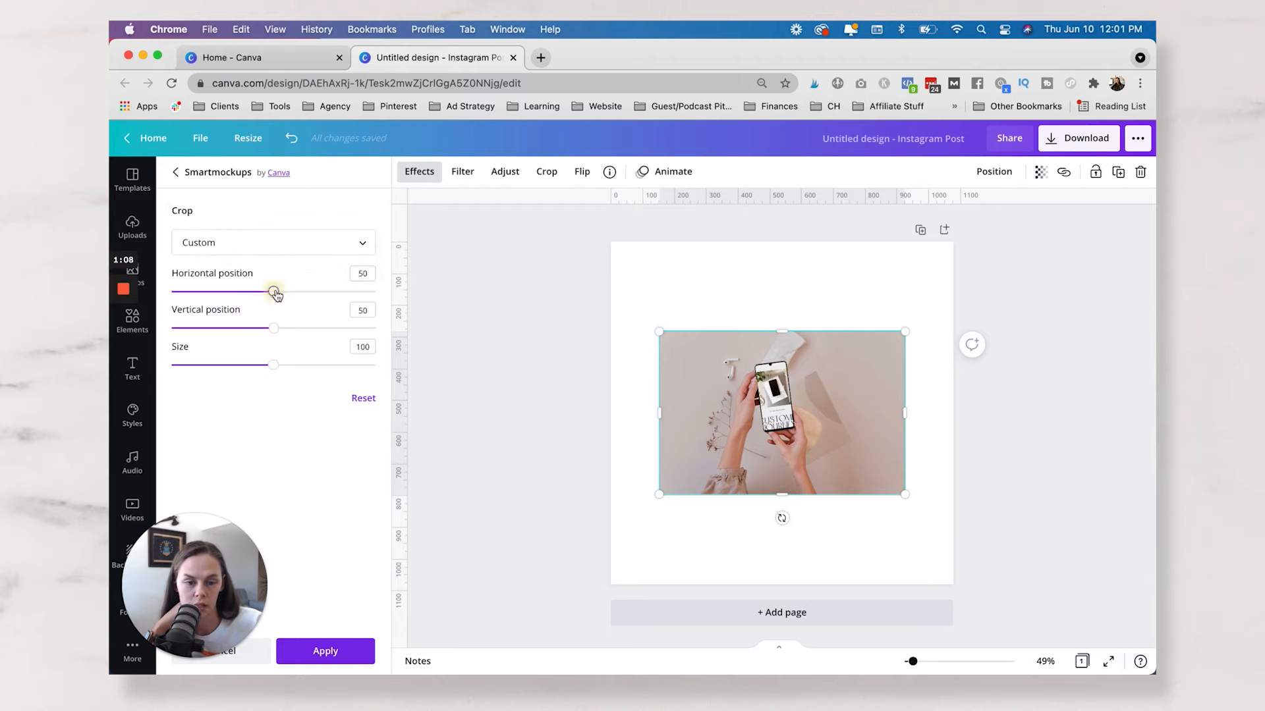
pyautogui.moveTo(275, 295)
pyautogui.mouseDown()
pyautogui.moveTo(294, 291)
pyautogui.moveTo(265, 291)
pyautogui.mouseUp()
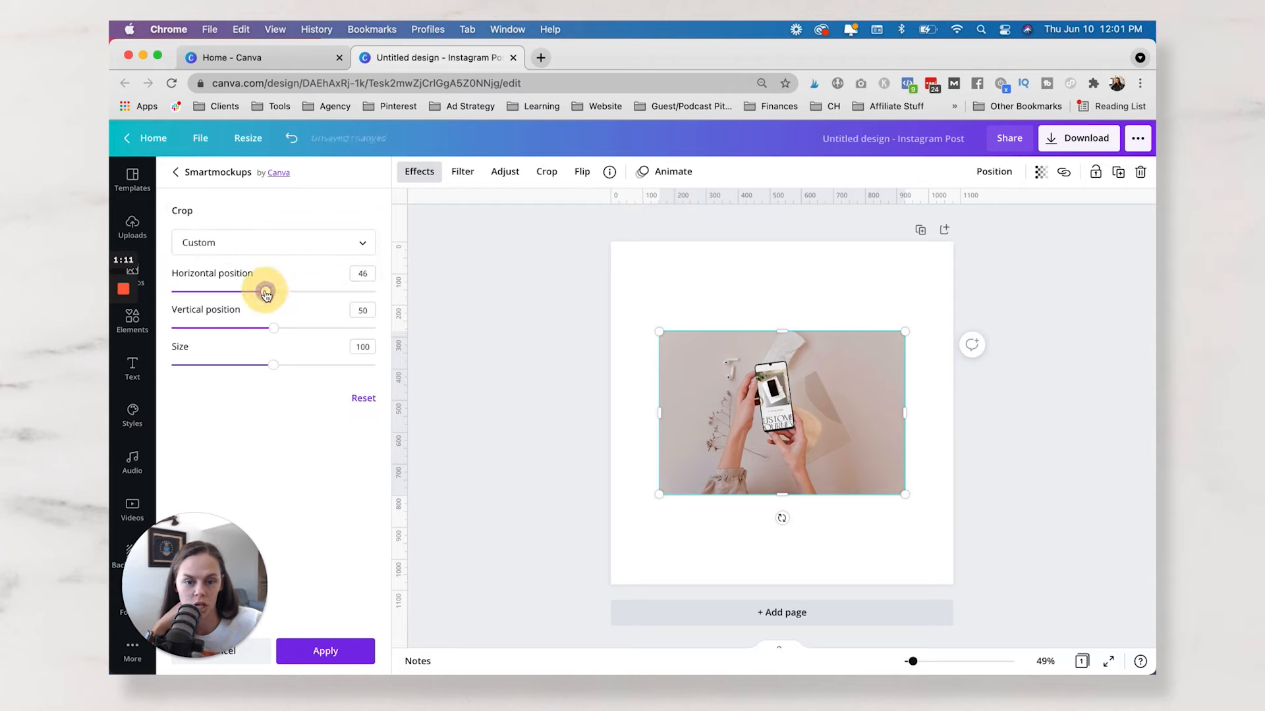
pyautogui.click(335, 654)
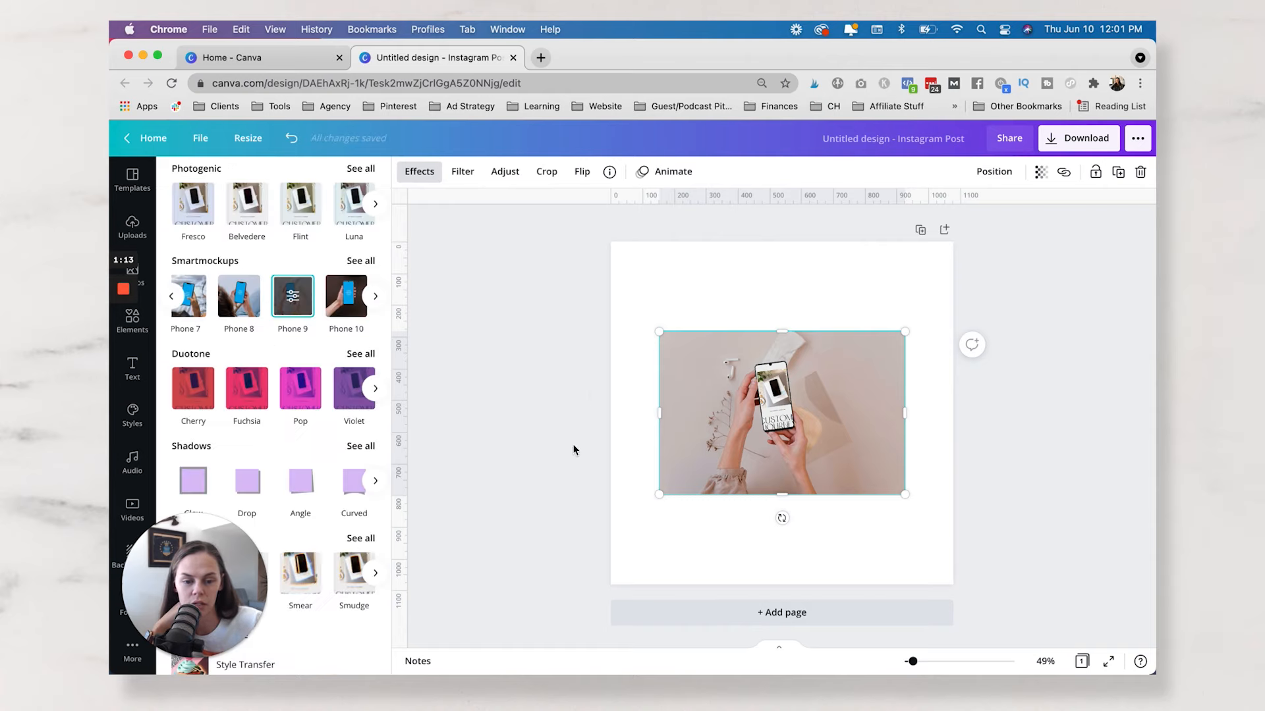
pyautogui.doubleClick(759, 382)
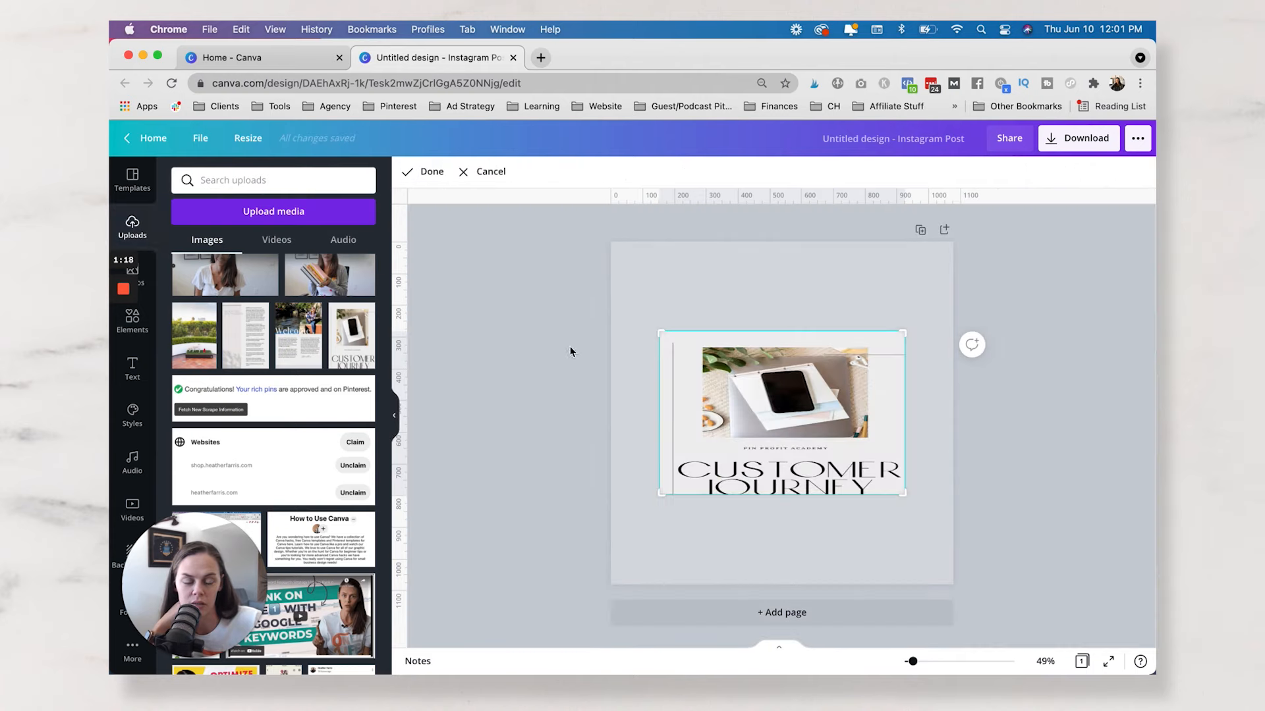
pyautogui.click(535, 347)
pyautogui.click(716, 376)
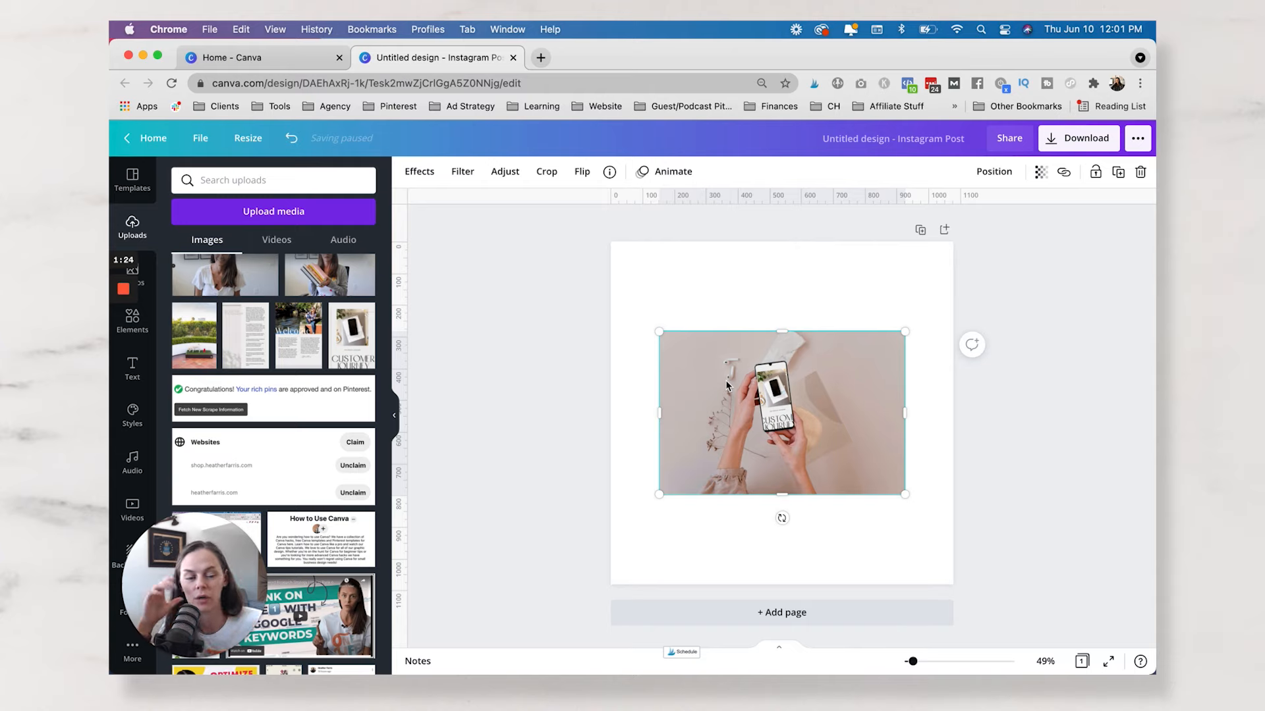
pyautogui.click(598, 301)
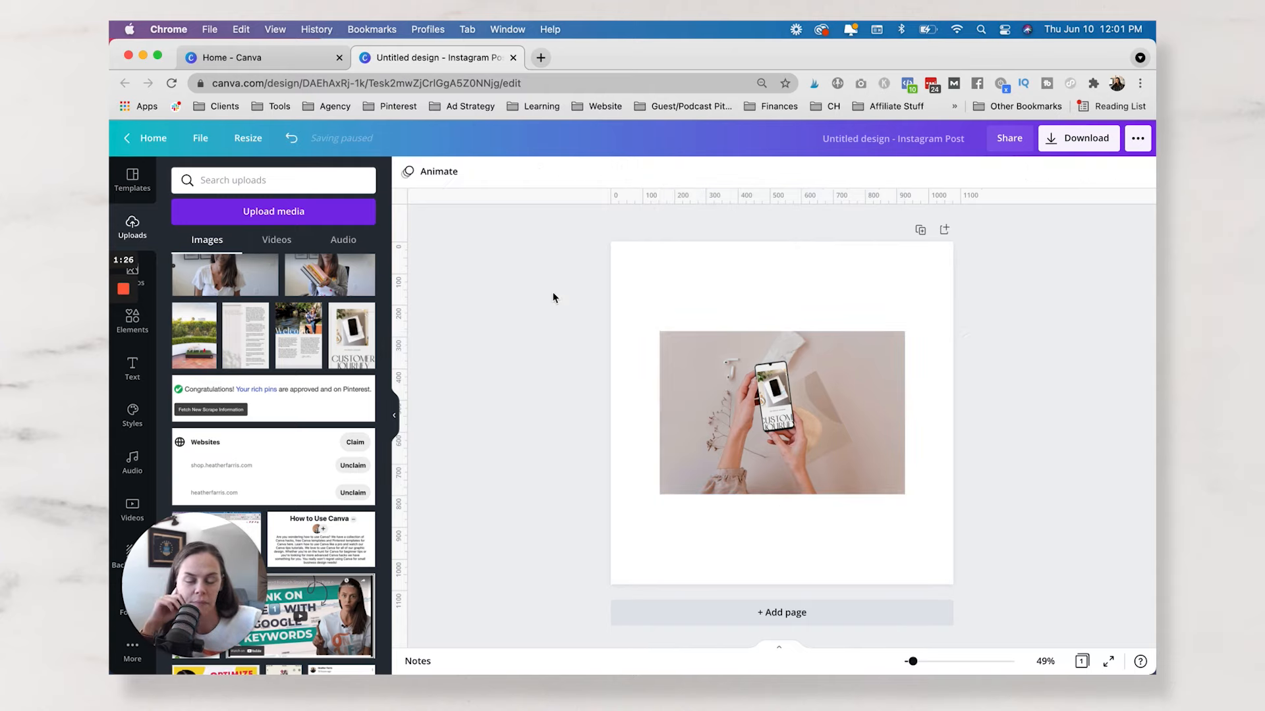
# Move the phone mockup into the lower-left corner of the Instagram post page and deselect it.
pyautogui.moveTo(698, 351); pyautogui.dragTo(649, 433)
pyautogui.click(584, 296)
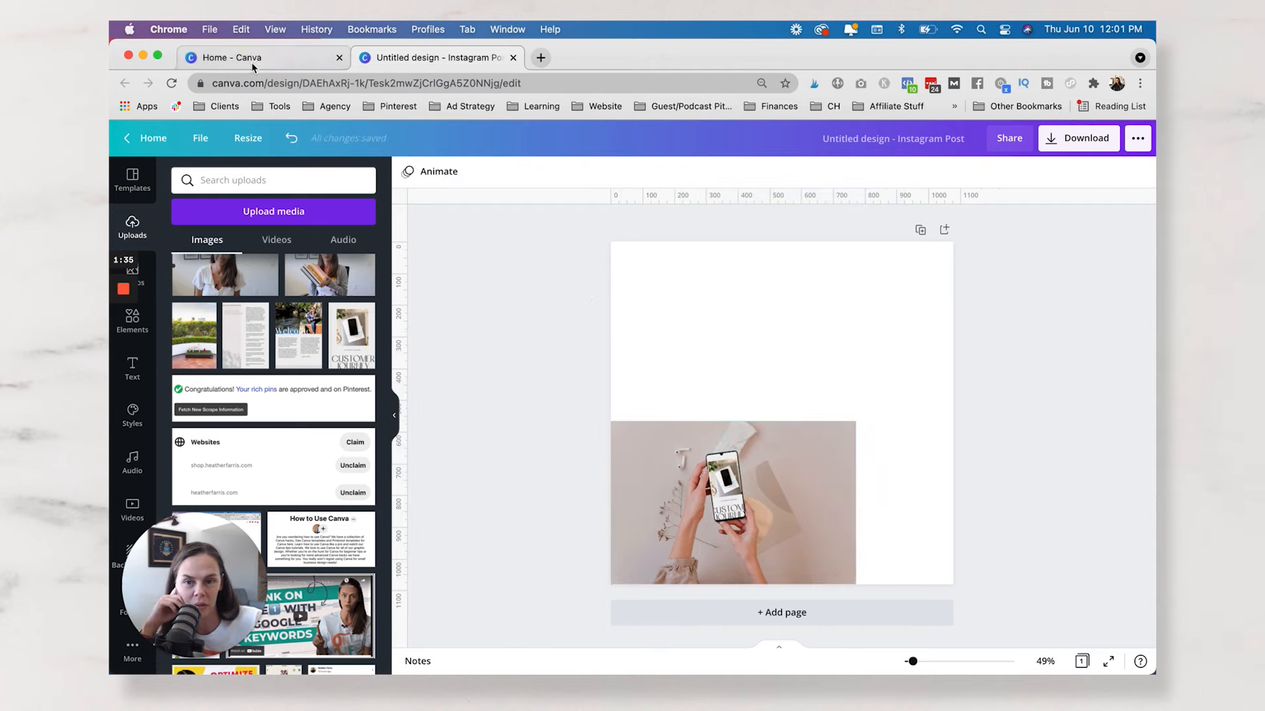
# Create a US Letter document and apply the cover page of the Pink Wellness Workbook - Ebook Lead Magnet template.
pyautogui.click(253, 65)
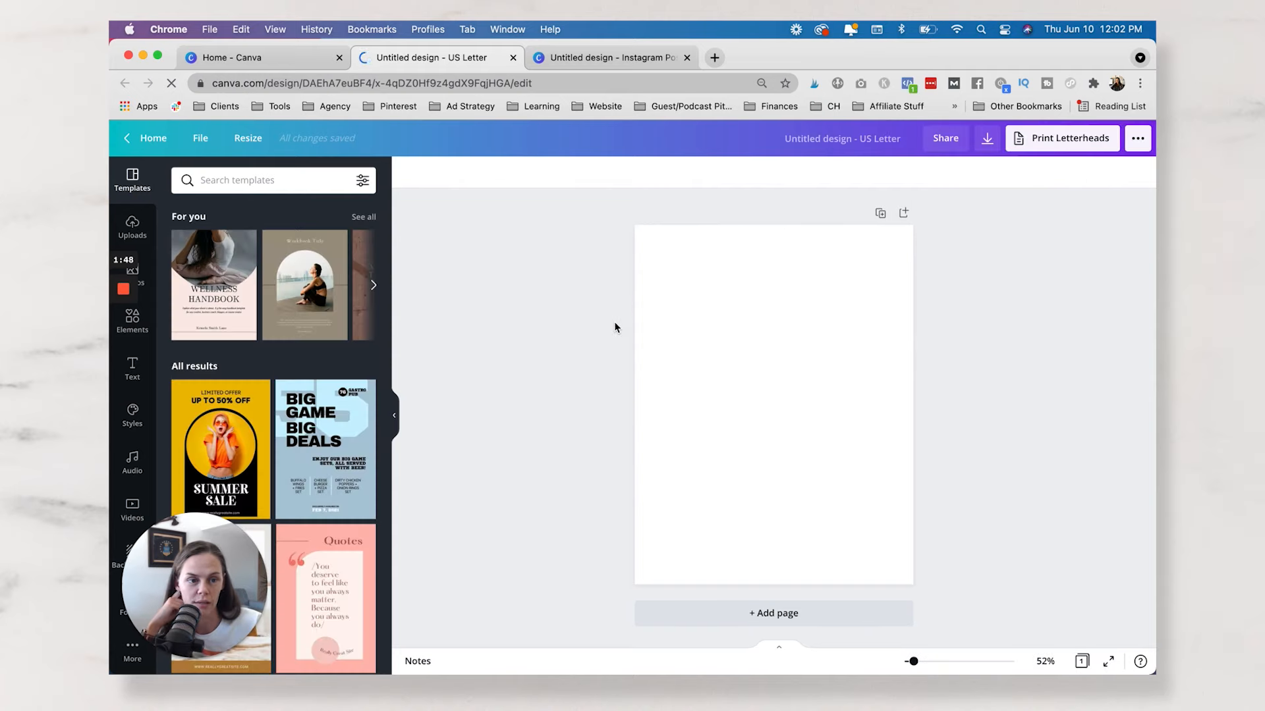
pyautogui.click(250, 293)
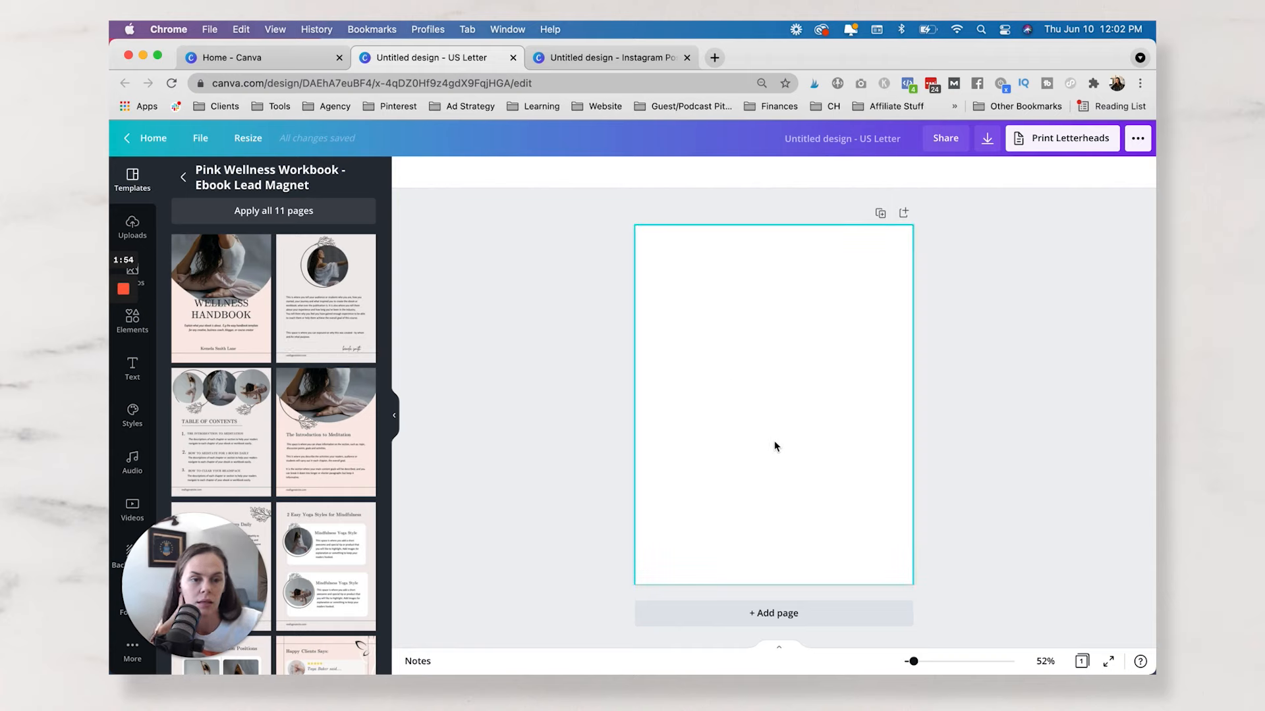
pyautogui.click(227, 300)
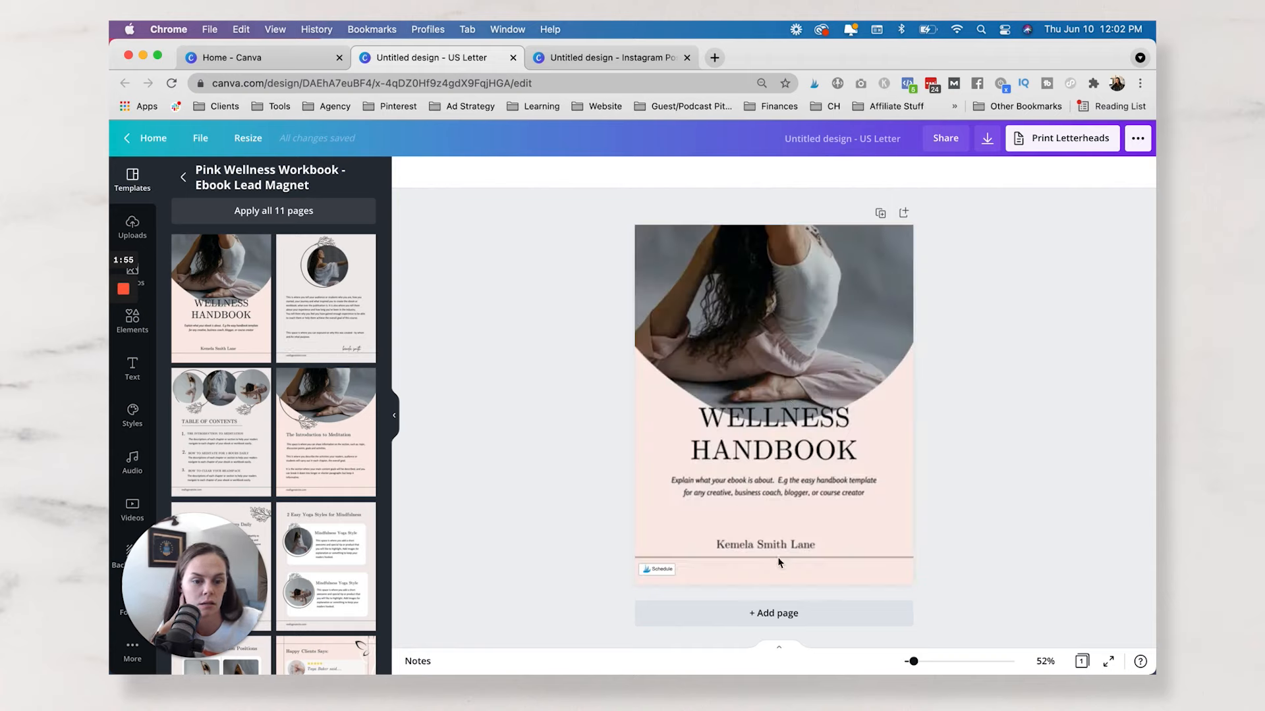
# Link the author name text on the Wellness Handbook cover to heatherfarris.com.
pyautogui.click(779, 547)
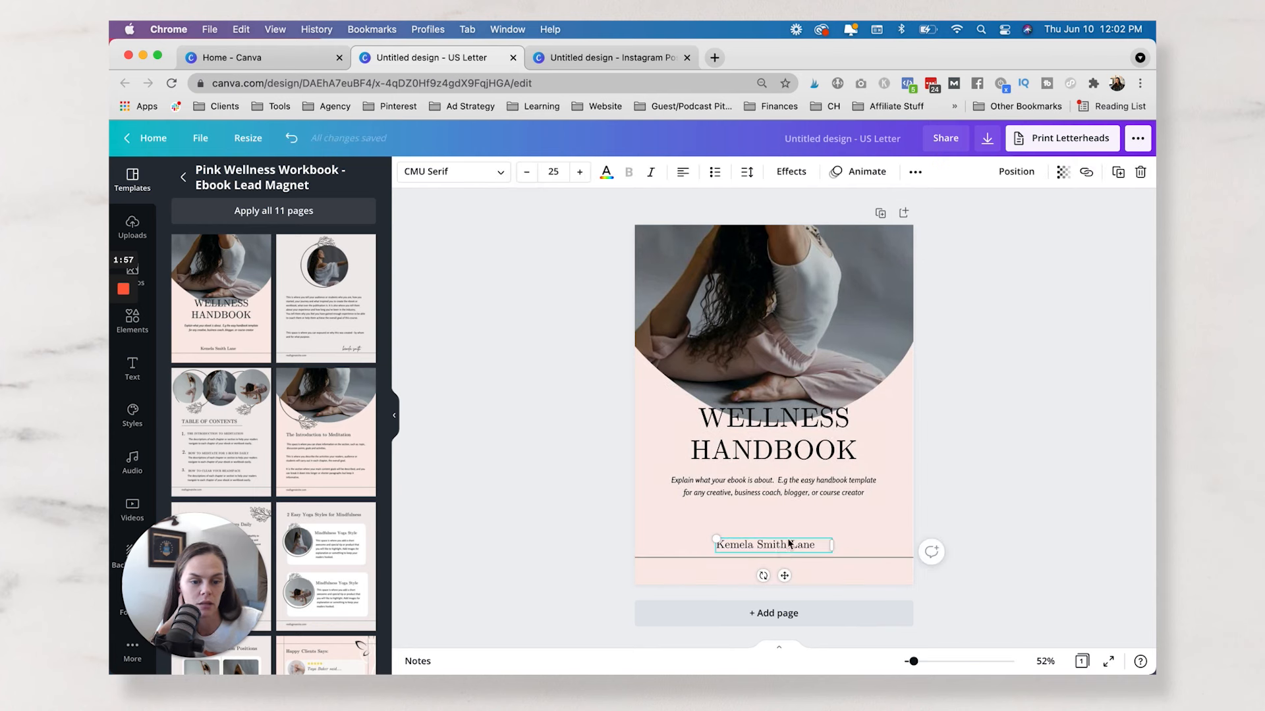
pyautogui.click(915, 173)
pyautogui.click(1086, 173)
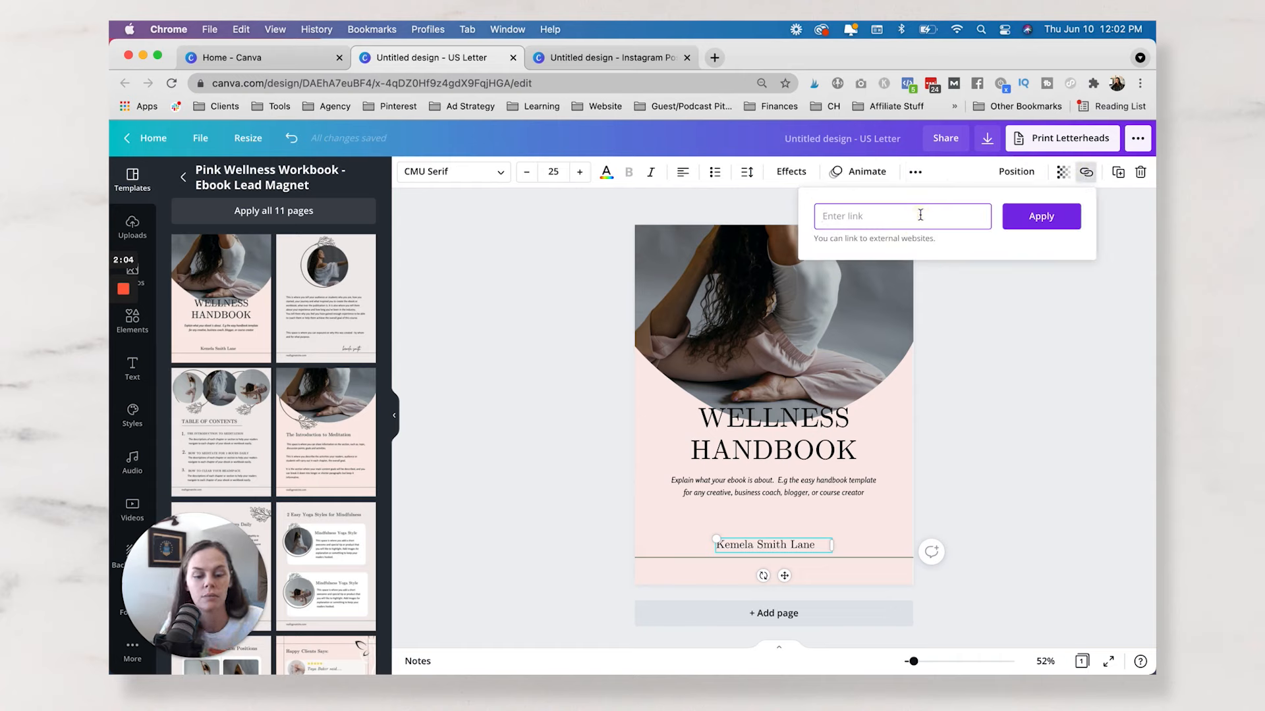
pyautogui.write('heatherfarris.com')
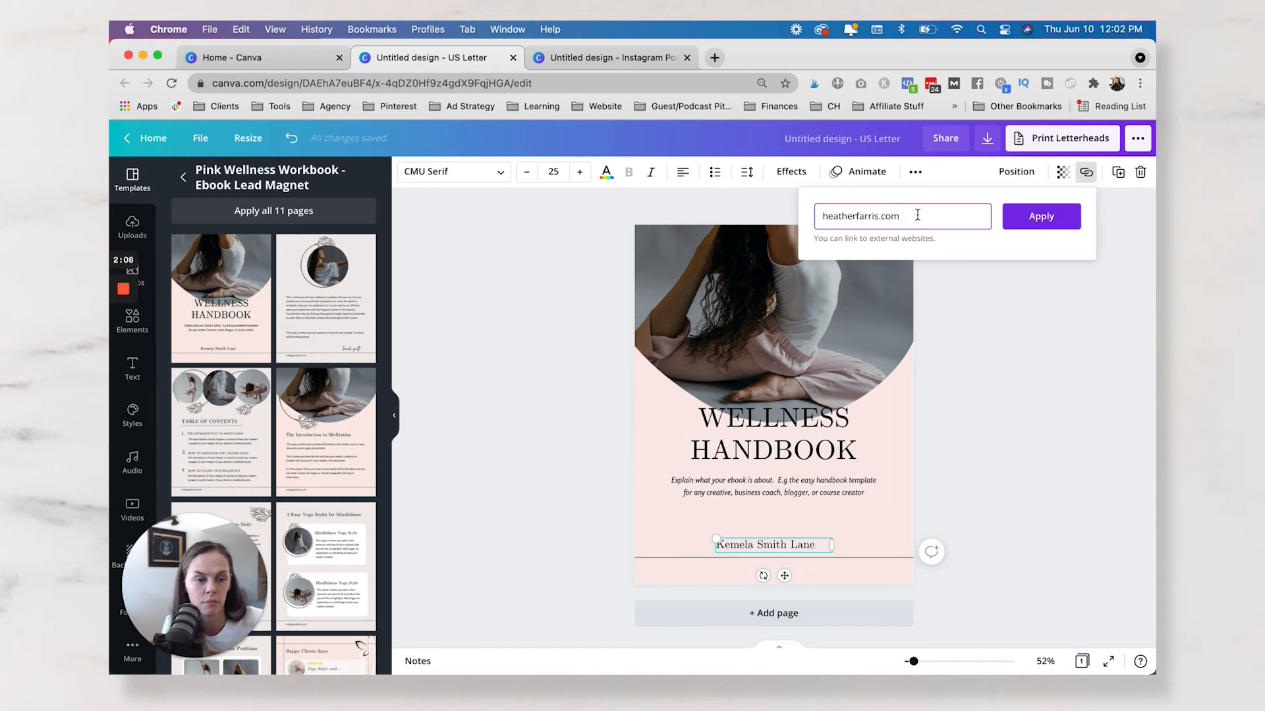
pyautogui.click(1037, 230)
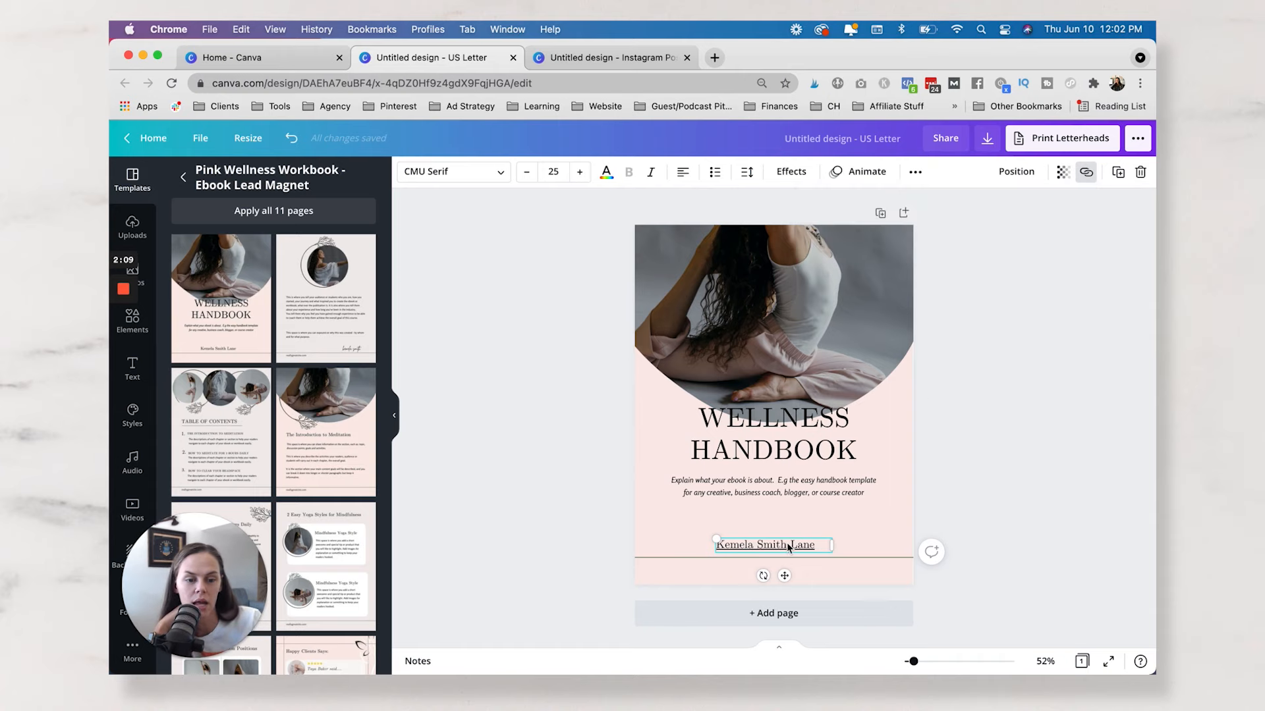
pyautogui.click(1038, 459)
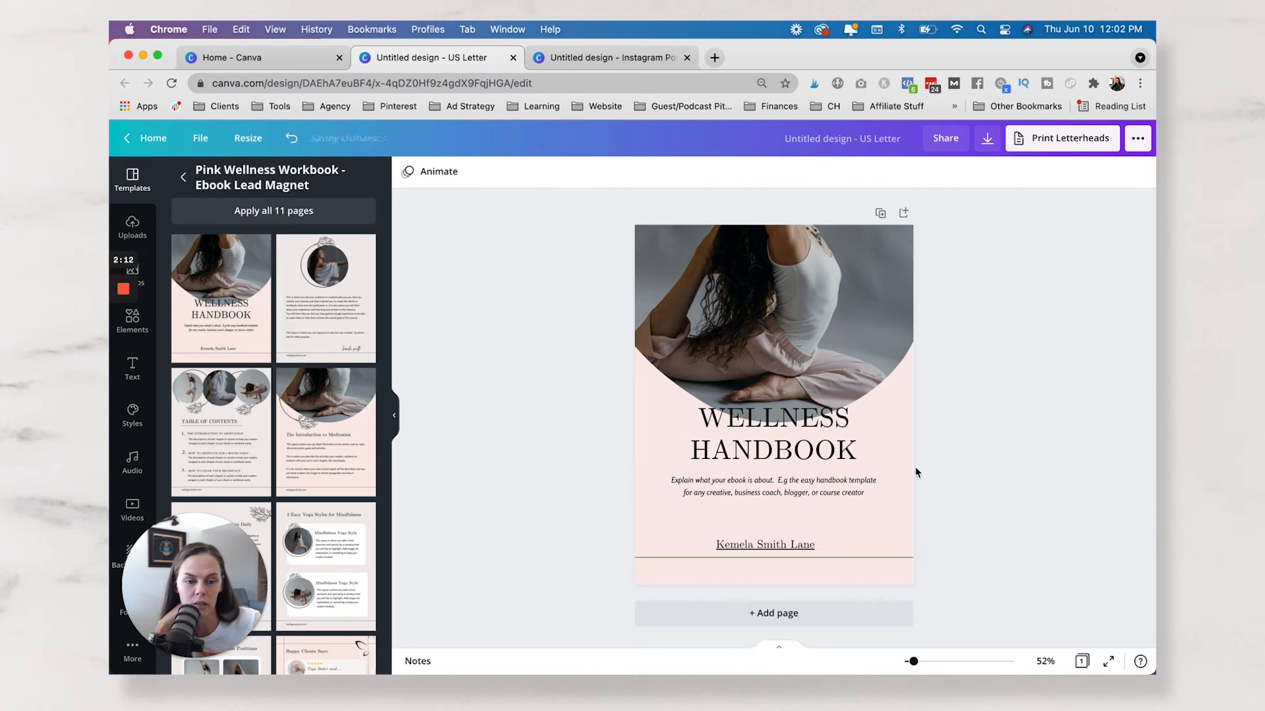
# Return to the Instagram post design and add the featured Gold Brushstrokes illustration to the page.
pyautogui.click(630, 61)
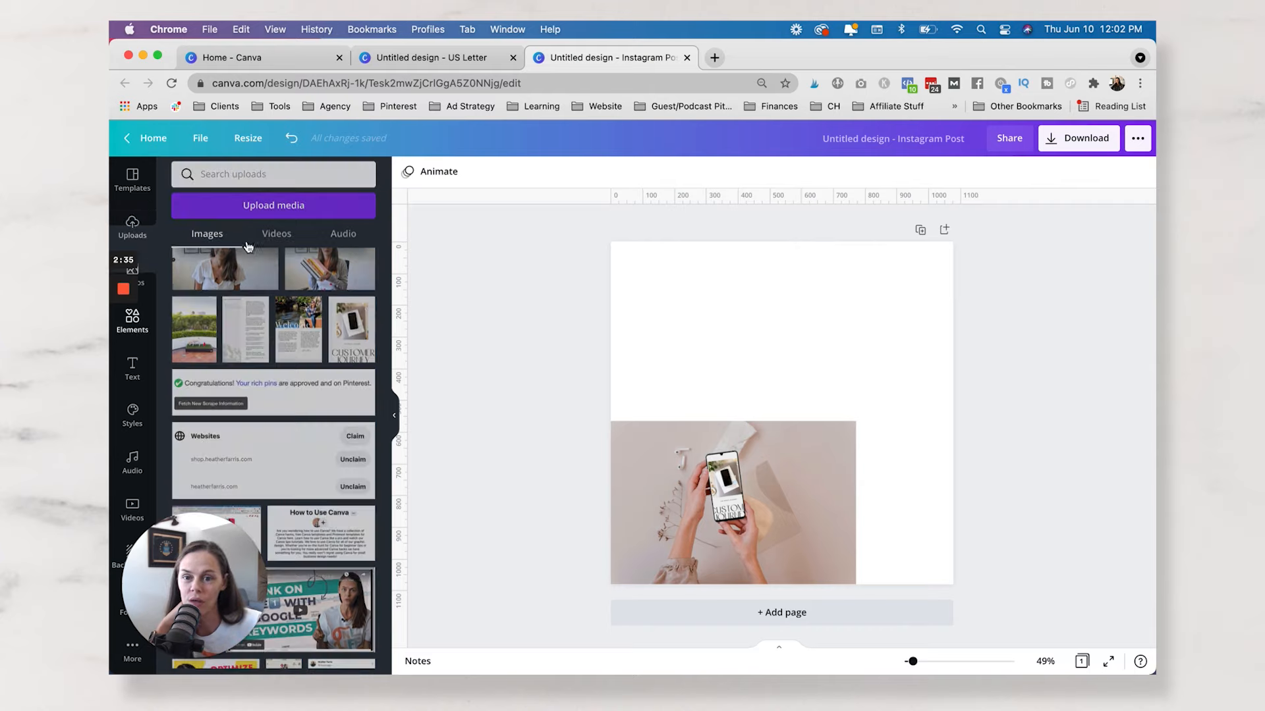
pyautogui.click(144, 334)
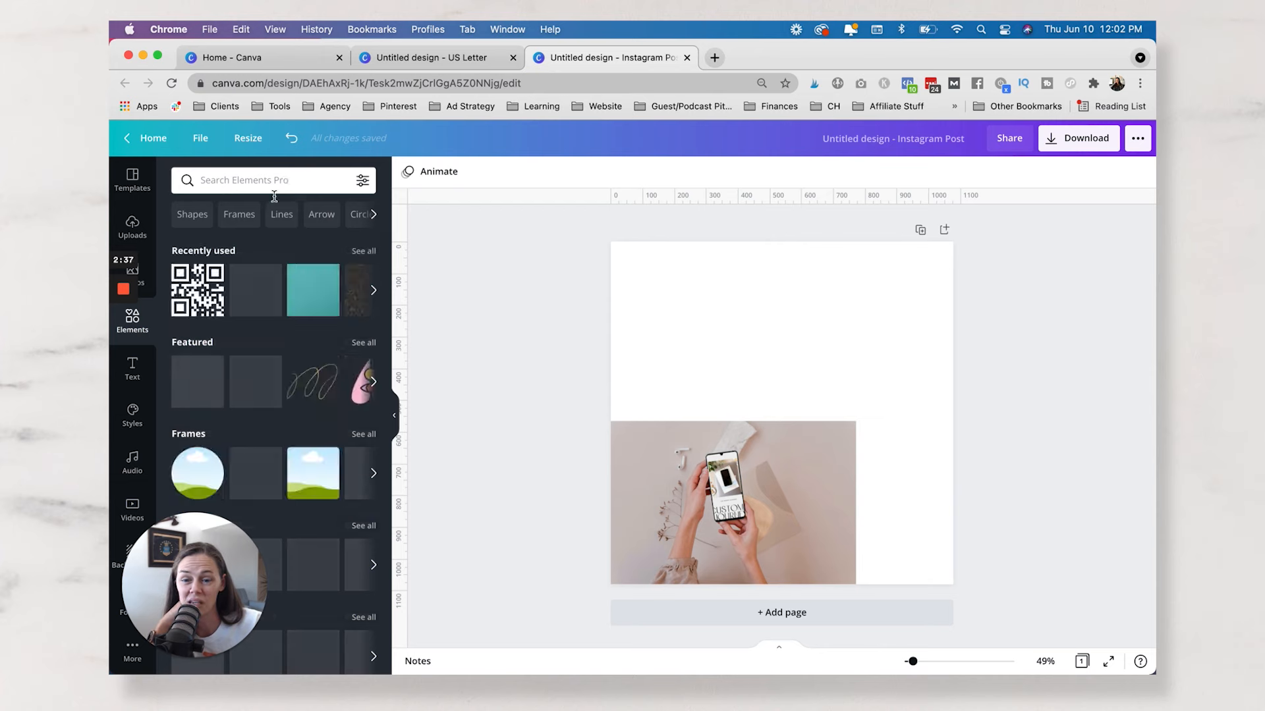
pyautogui.click(315, 393)
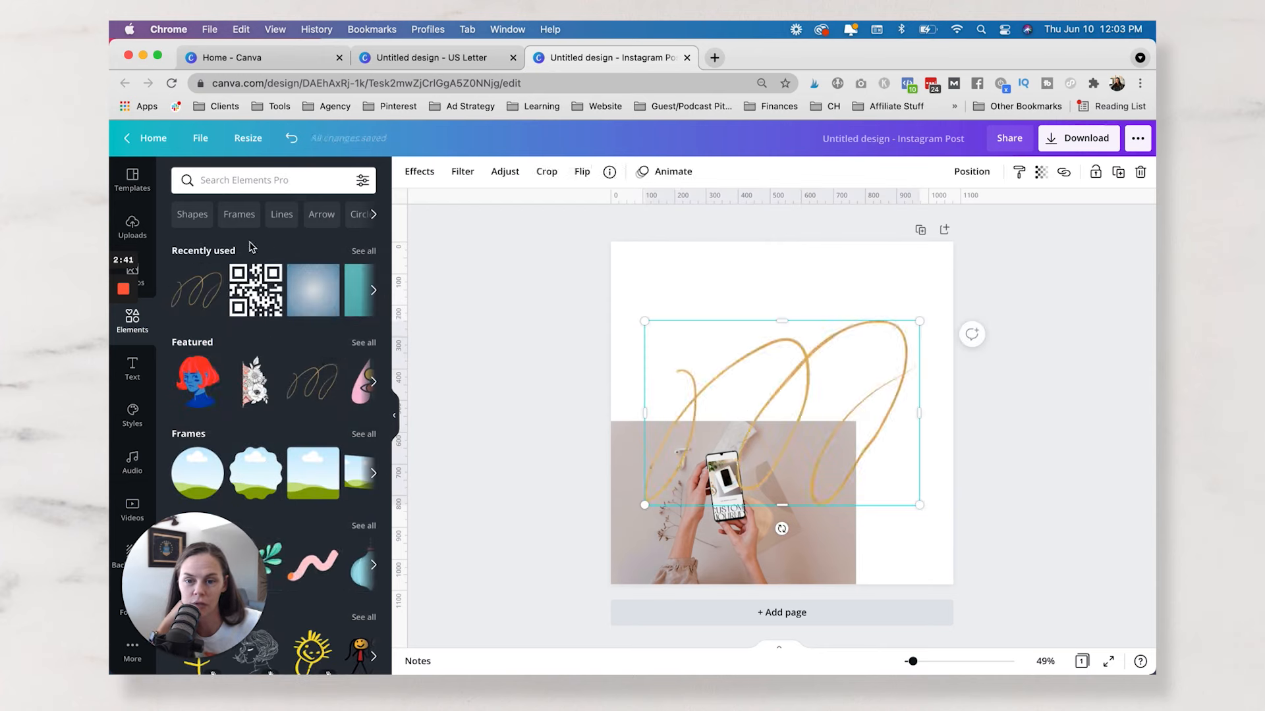
# List more graphics by the Gold Brushstrokes creator, highlight the search term brand:BADeGVMPgRk, and browse the matching elements.
pyautogui.click(330, 367)
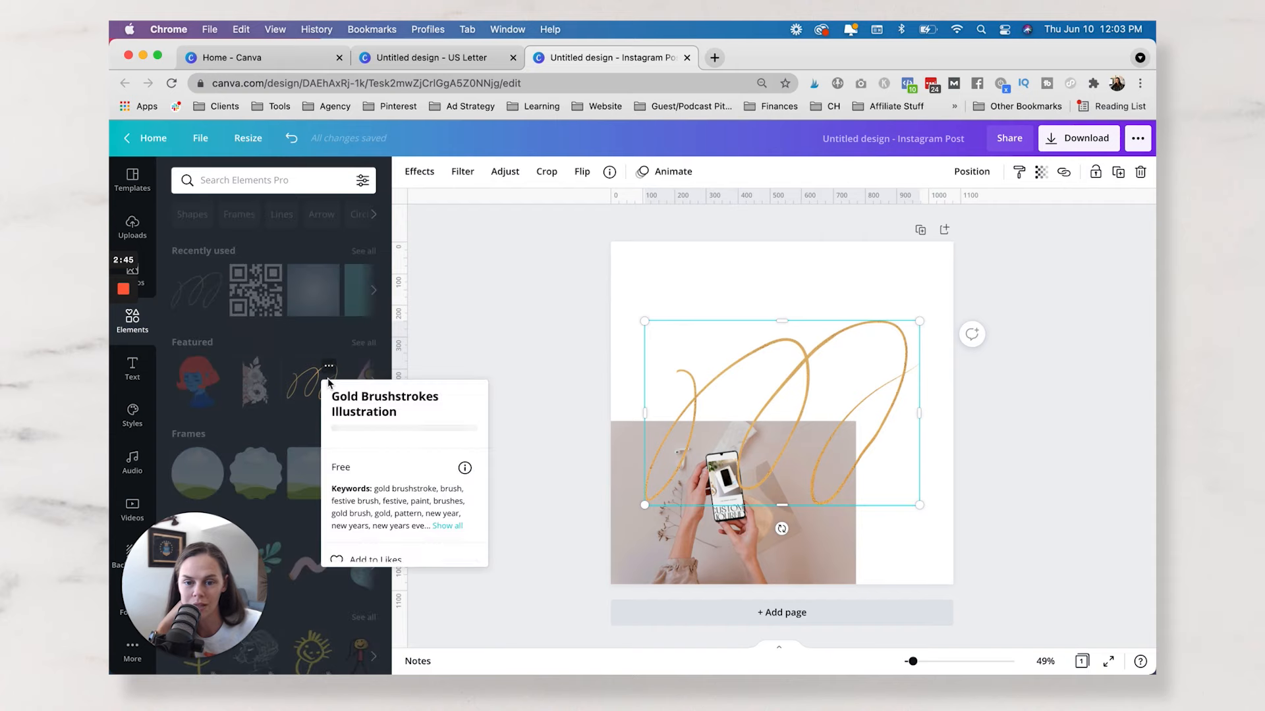
pyautogui.click(393, 433)
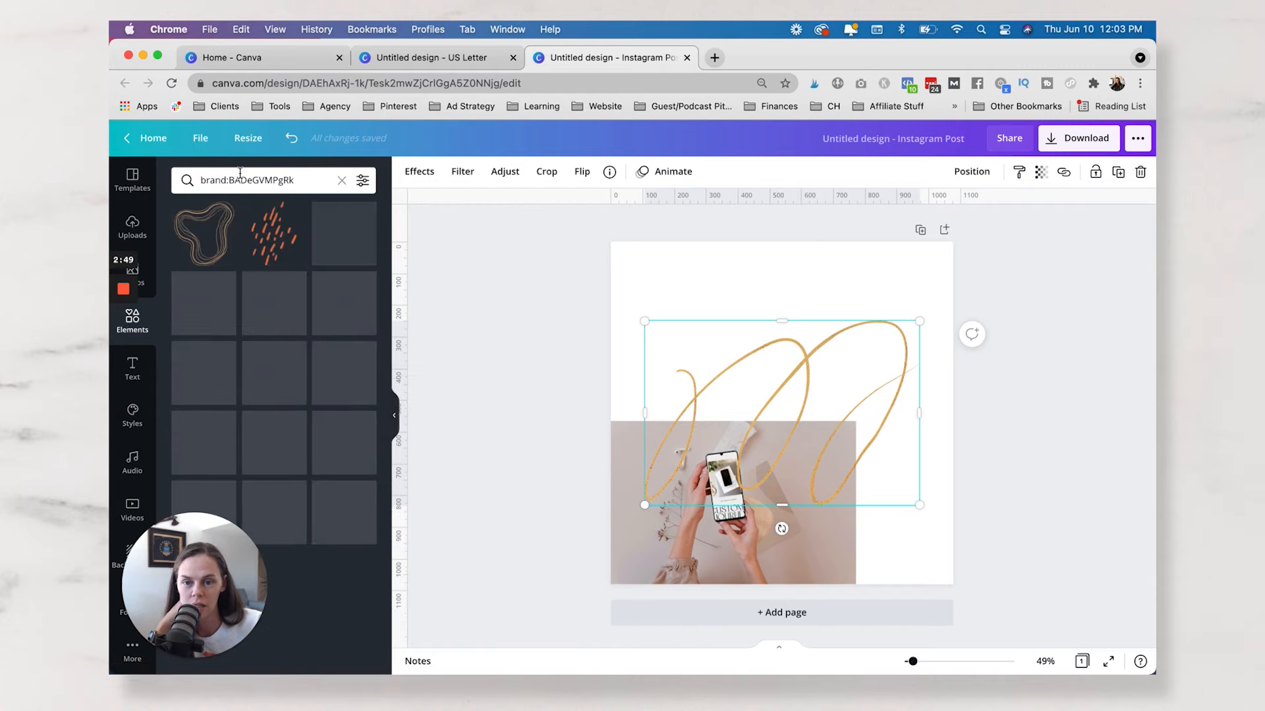
pyautogui.doubleClick(298, 179)
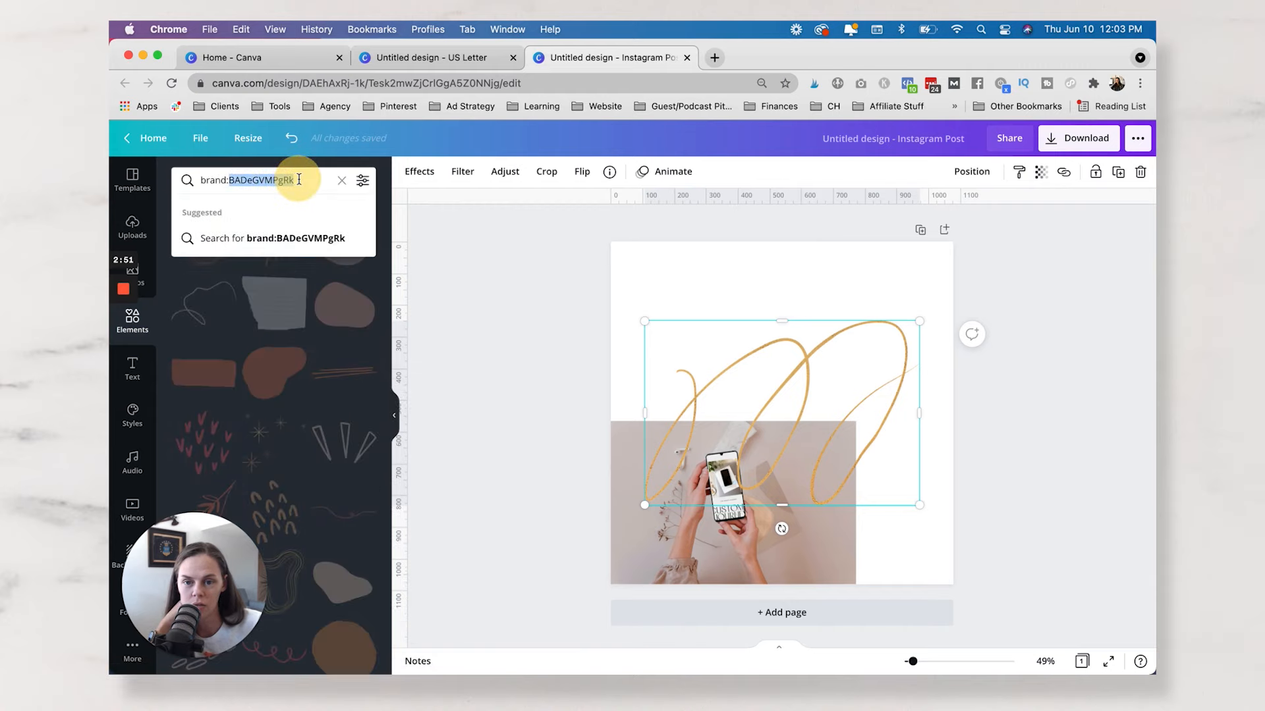
pyautogui.tripleClick(298, 179)
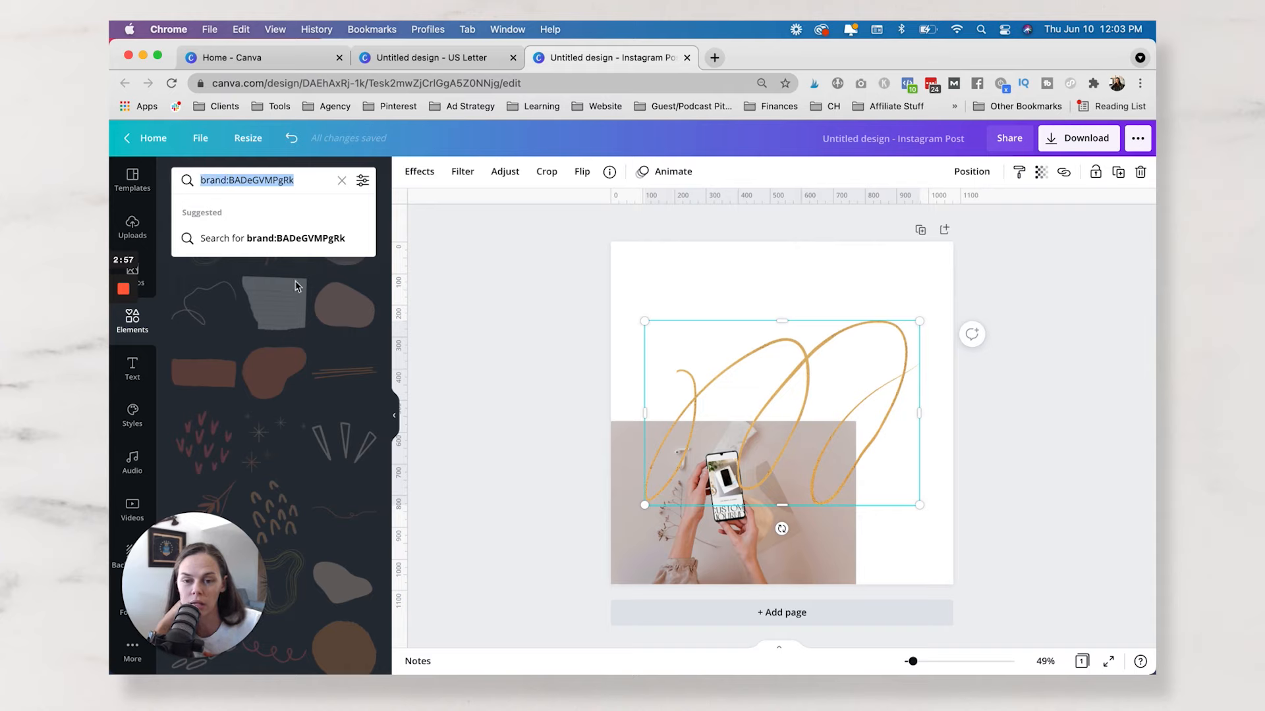
pyautogui.scroll(-5, 295, 285)
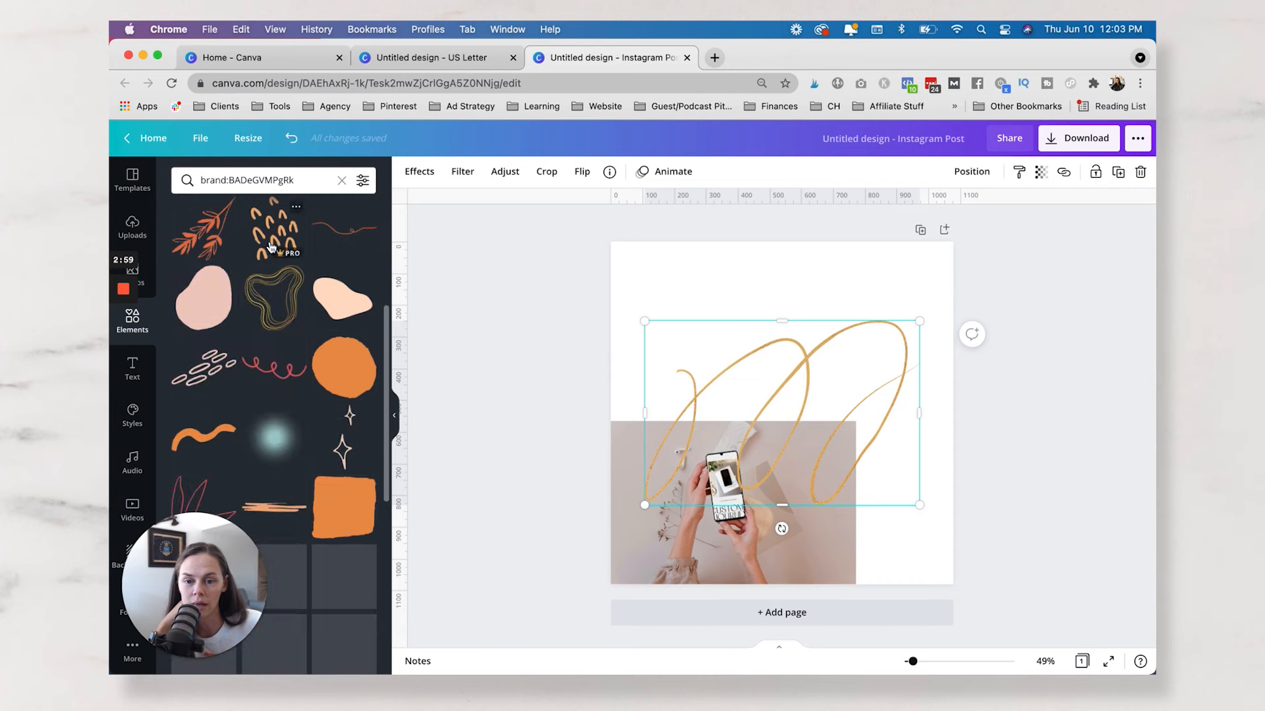
# Add the orange arch pattern, the peach blob and the pink oval strokes graphics to the page.
pyautogui.click(271, 248)
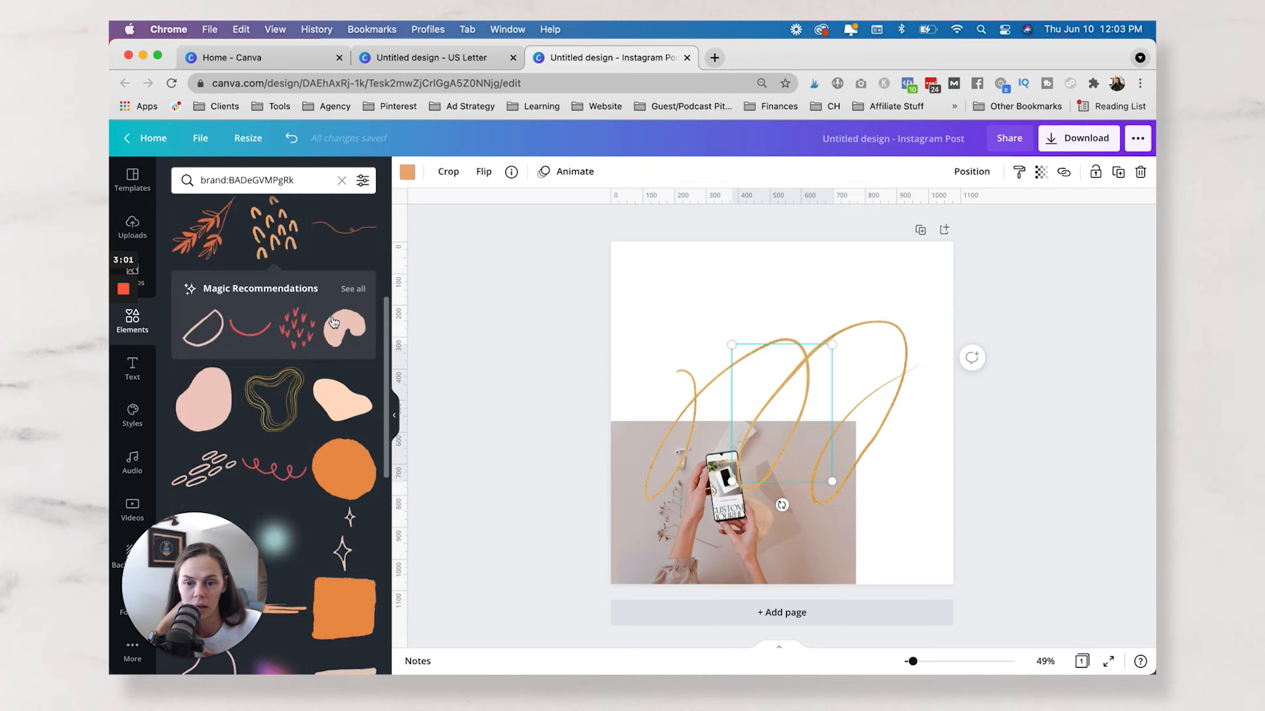
pyautogui.click(335, 411)
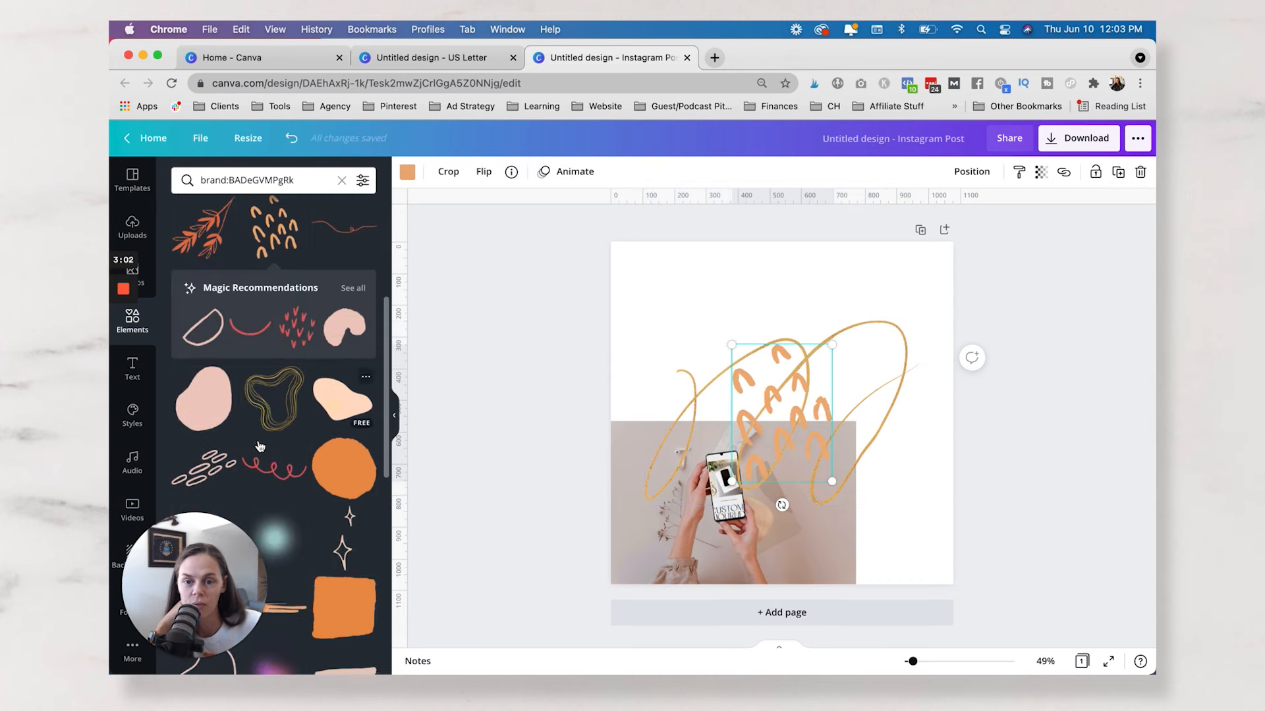
pyautogui.click(210, 468)
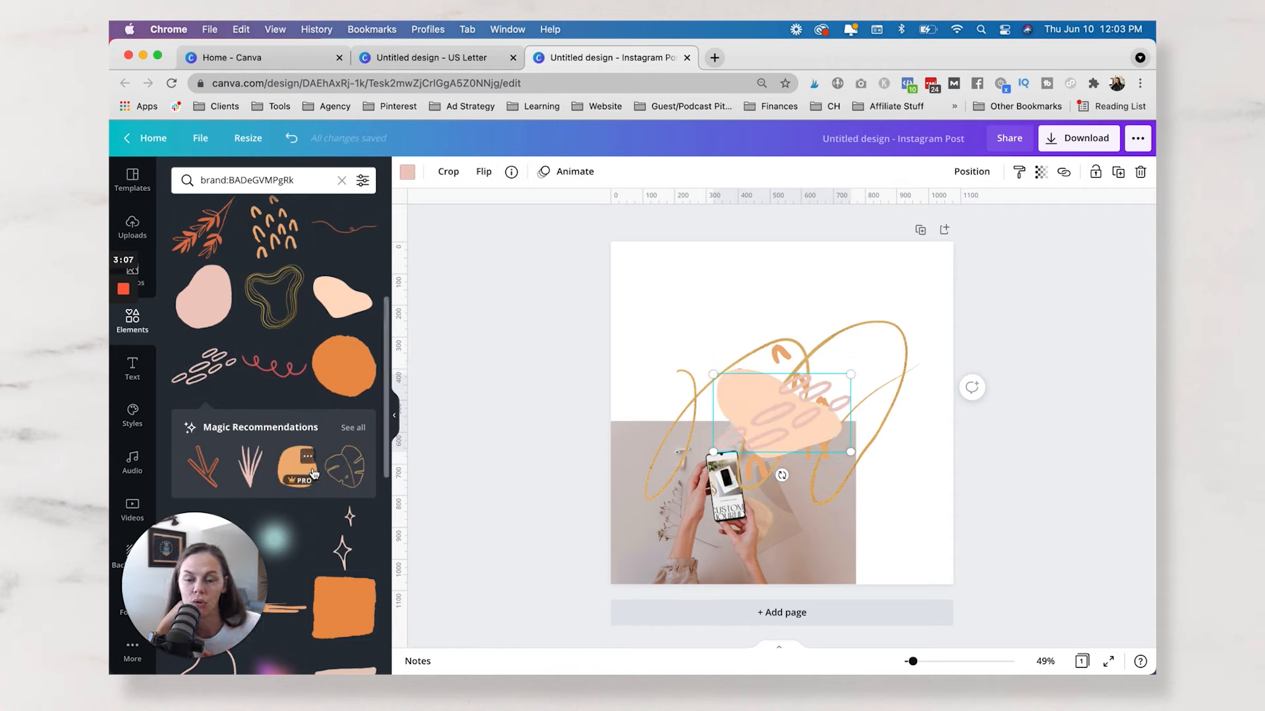
# Delete all elements from the Instagram post page.
pyautogui.click(652, 347)
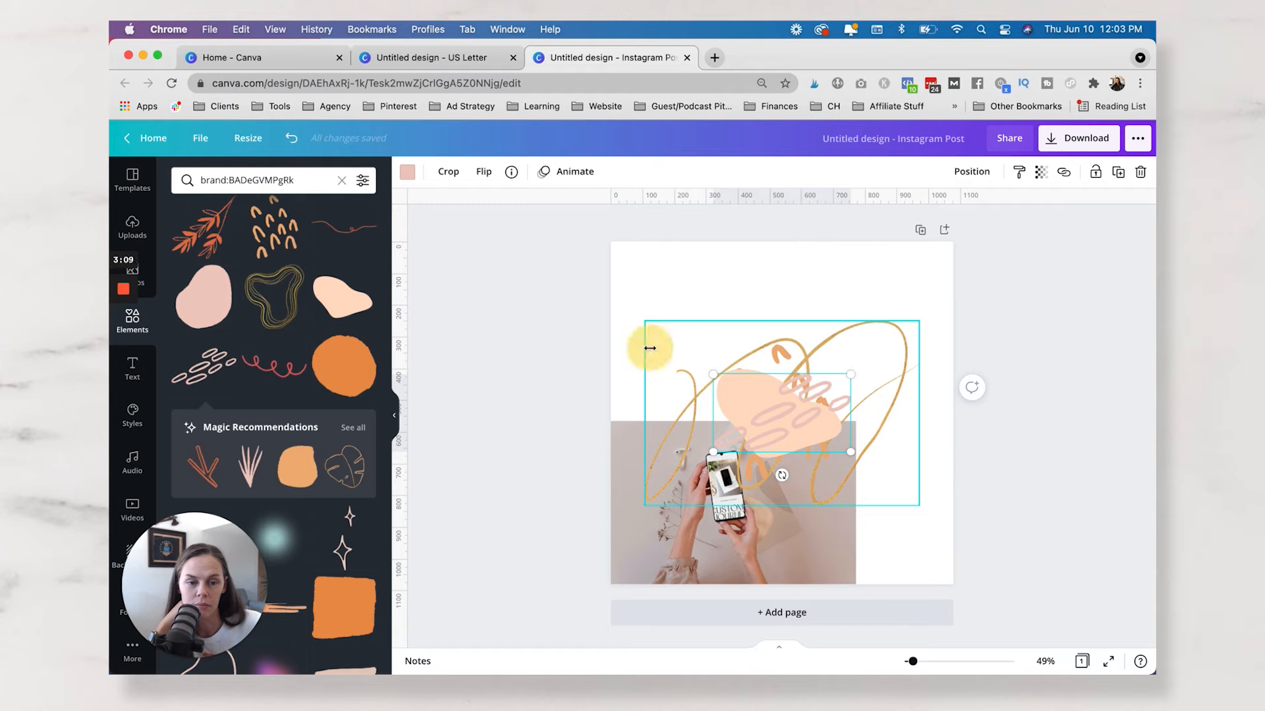
pyautogui.click(579, 334)
pyautogui.press('super+a')
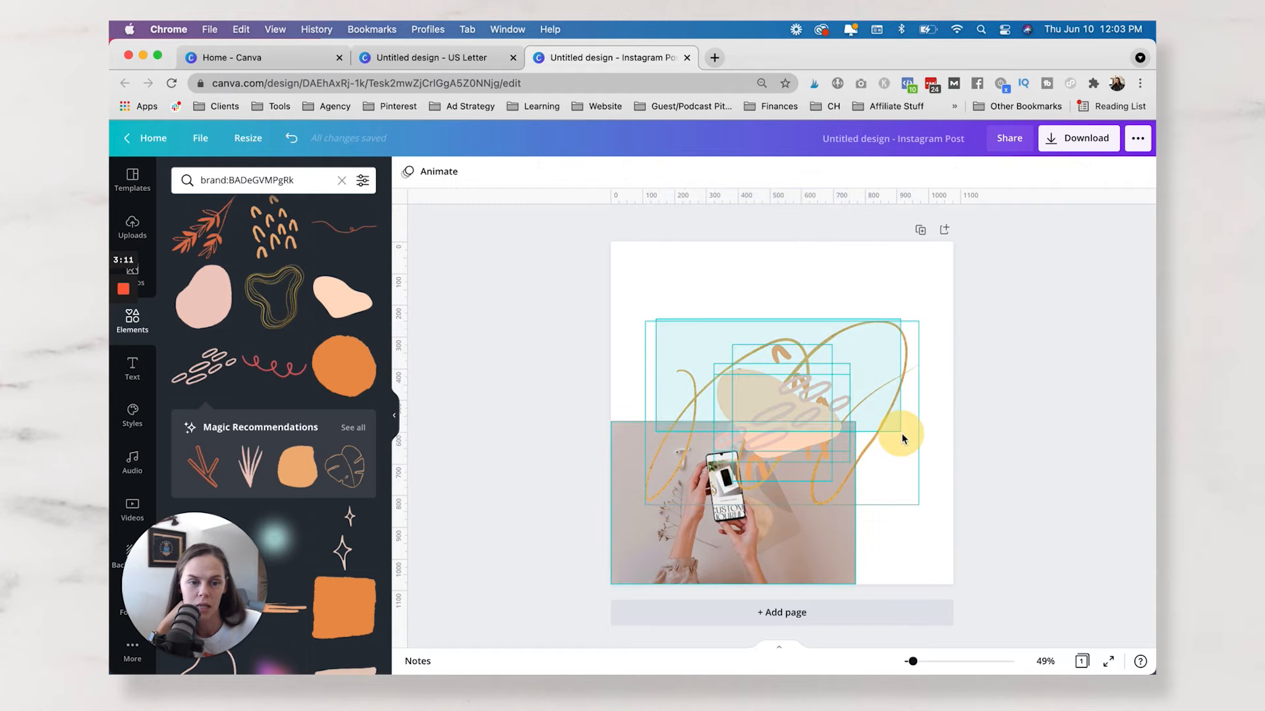
pyautogui.press('BackSpace')
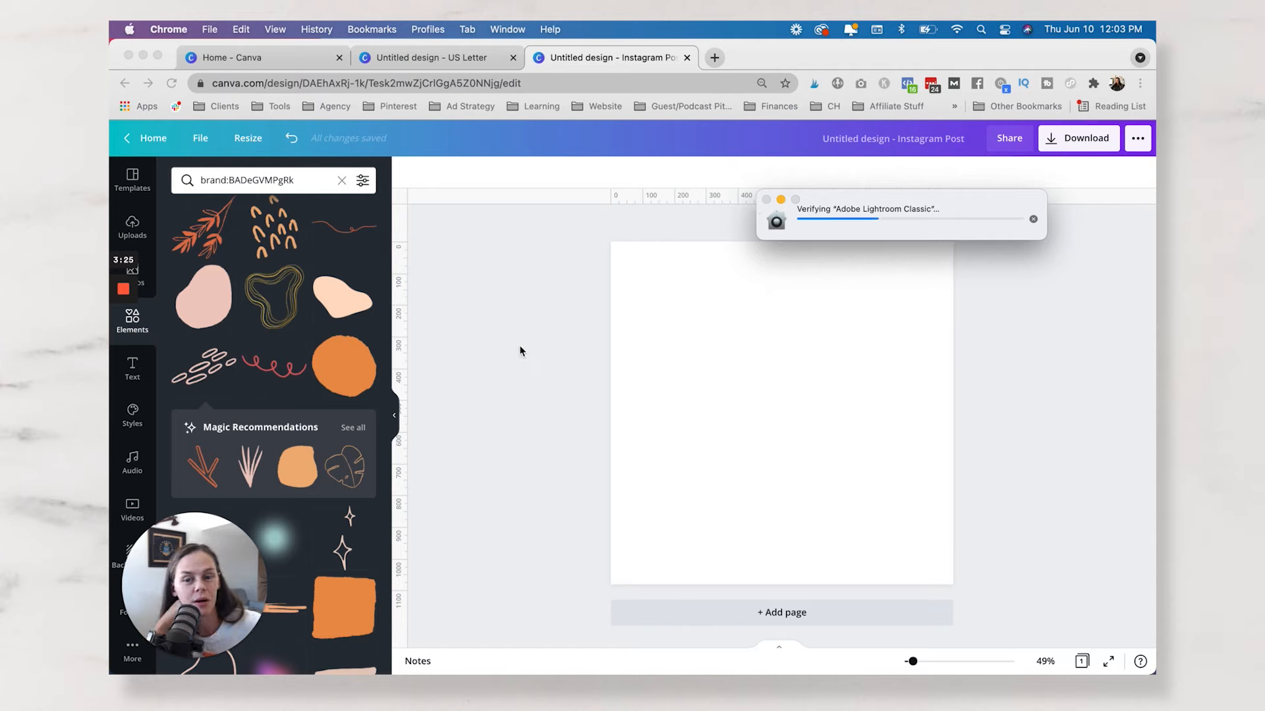
# Add the gold wavy outline graphic to the empty page and nudge it slightly upward.
pyautogui.click(290, 285)
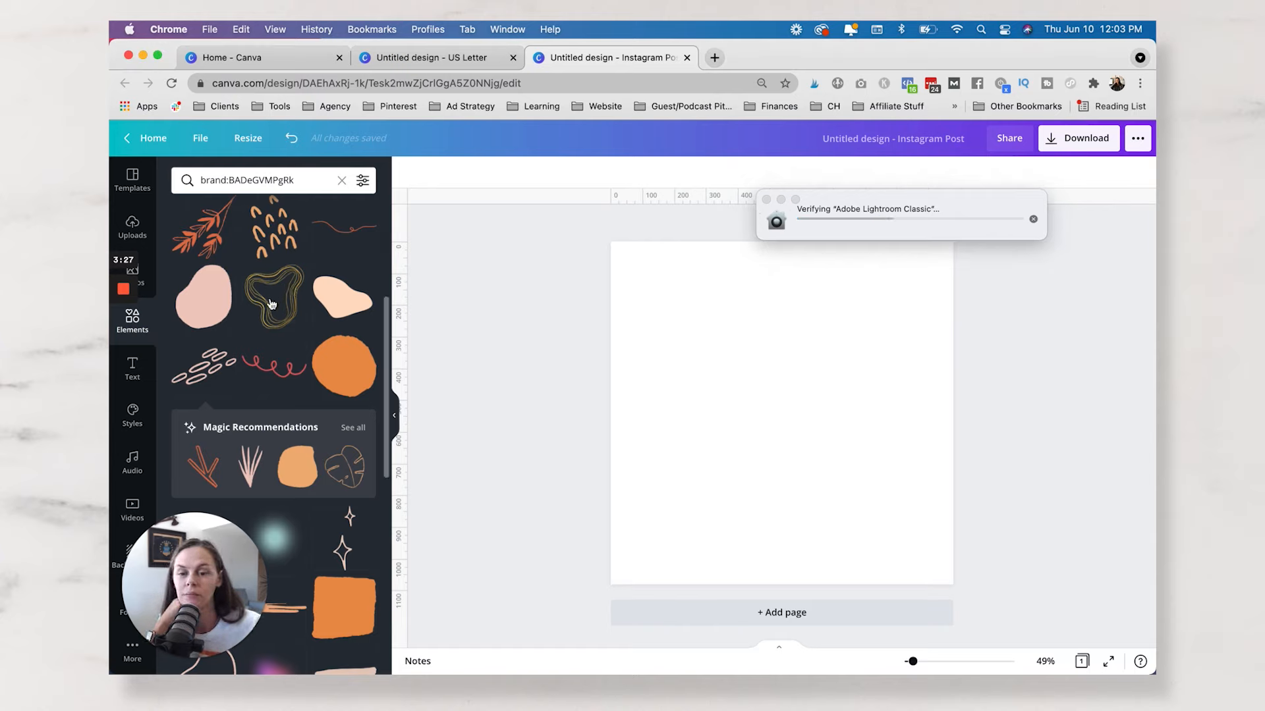
pyautogui.click(271, 304)
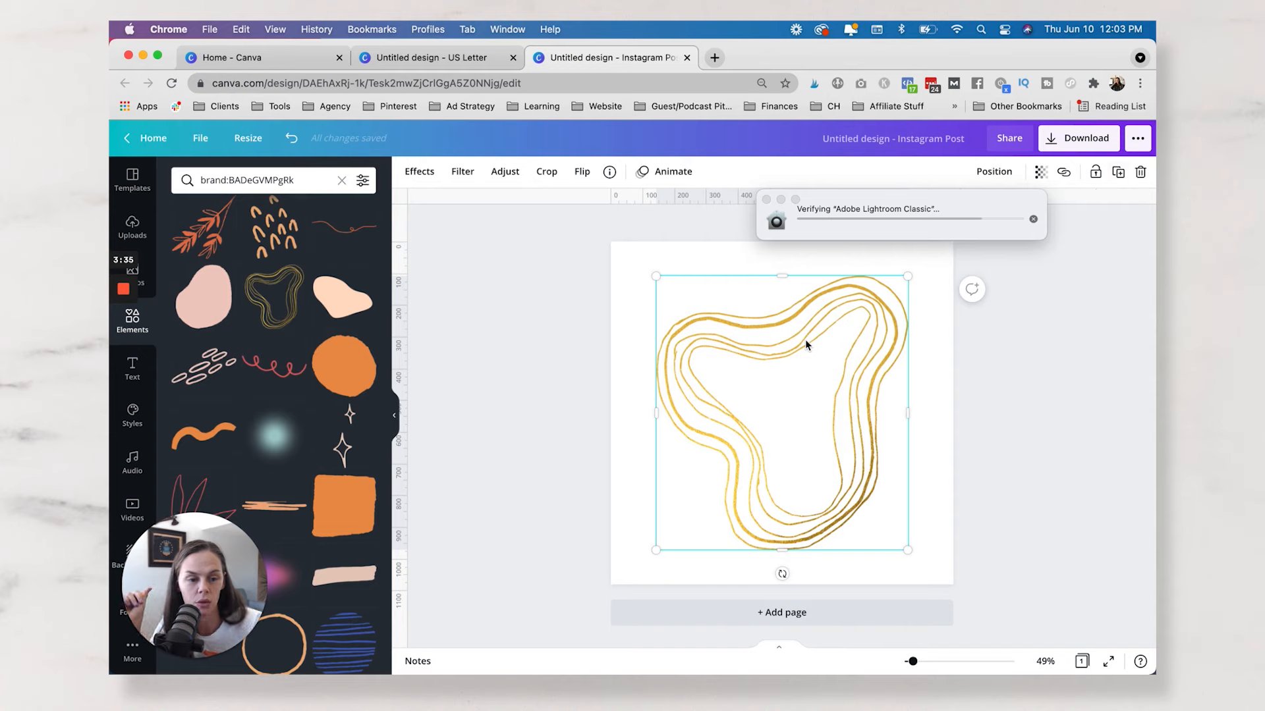
pyautogui.moveTo(797, 421); pyautogui.dragTo(773, 498)
pyautogui.moveTo(816, 351); pyautogui.dragTo(818, 339)
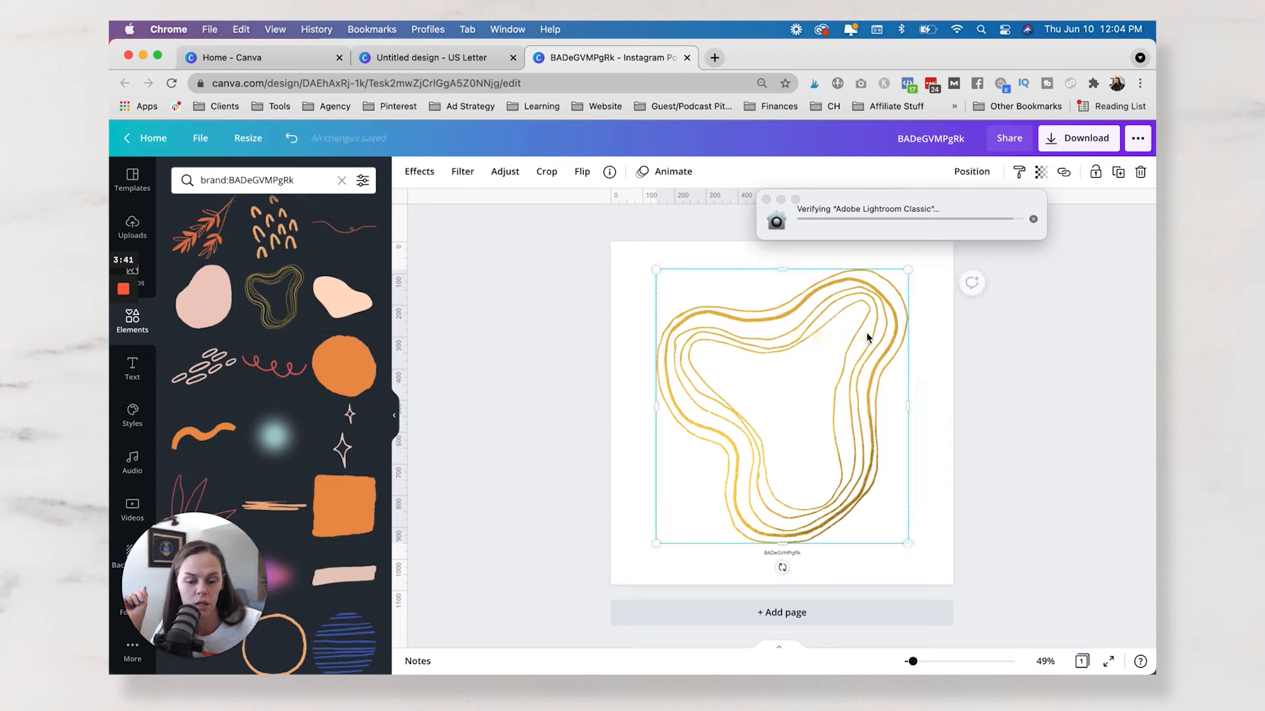
# Duplicate the gold outline and remove that copy, and make two overlapping copies shifted toward the lower right of the page.
pyautogui.press('super+d')
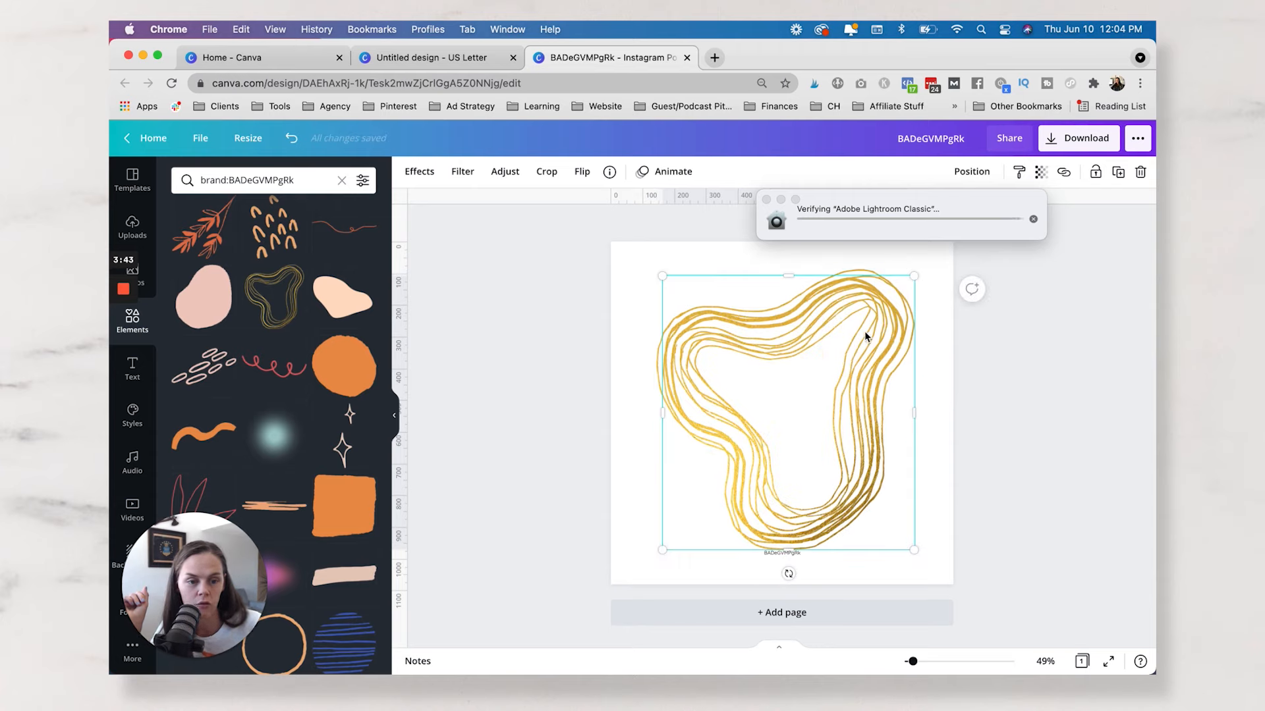
pyautogui.press('Delete')
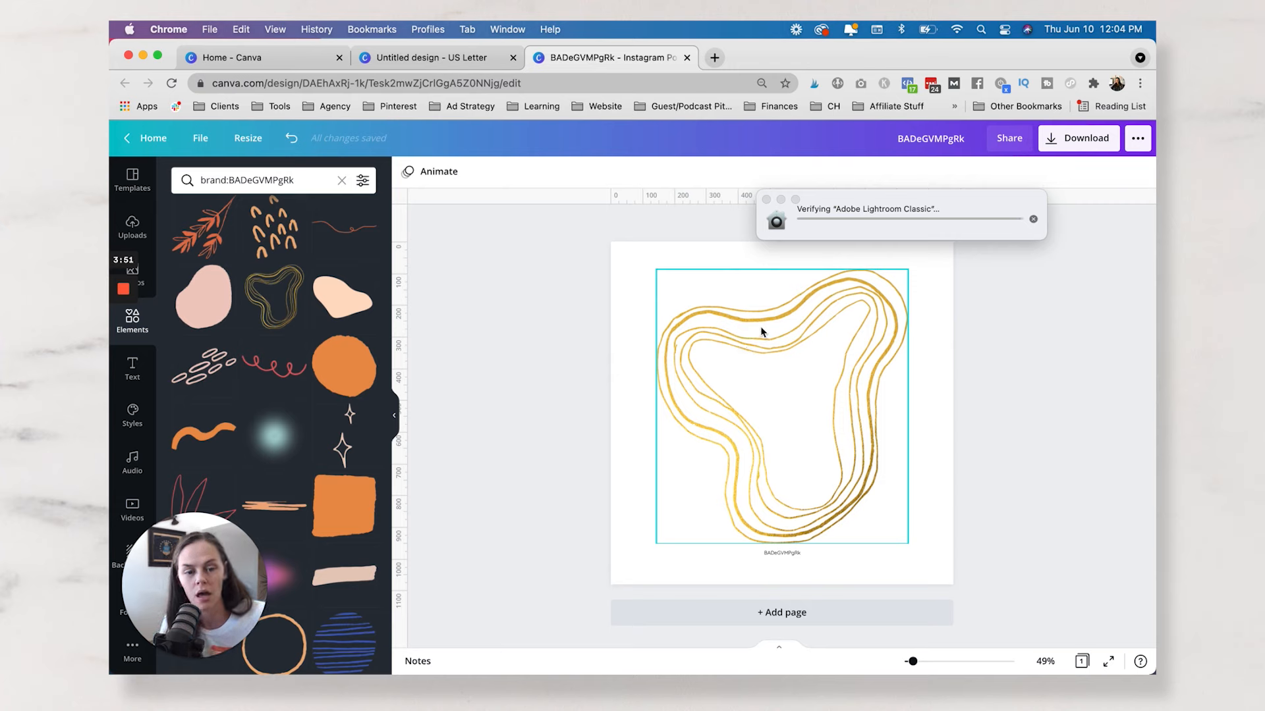
pyautogui.moveTo(761, 337); pyautogui.dragTo(781, 395)
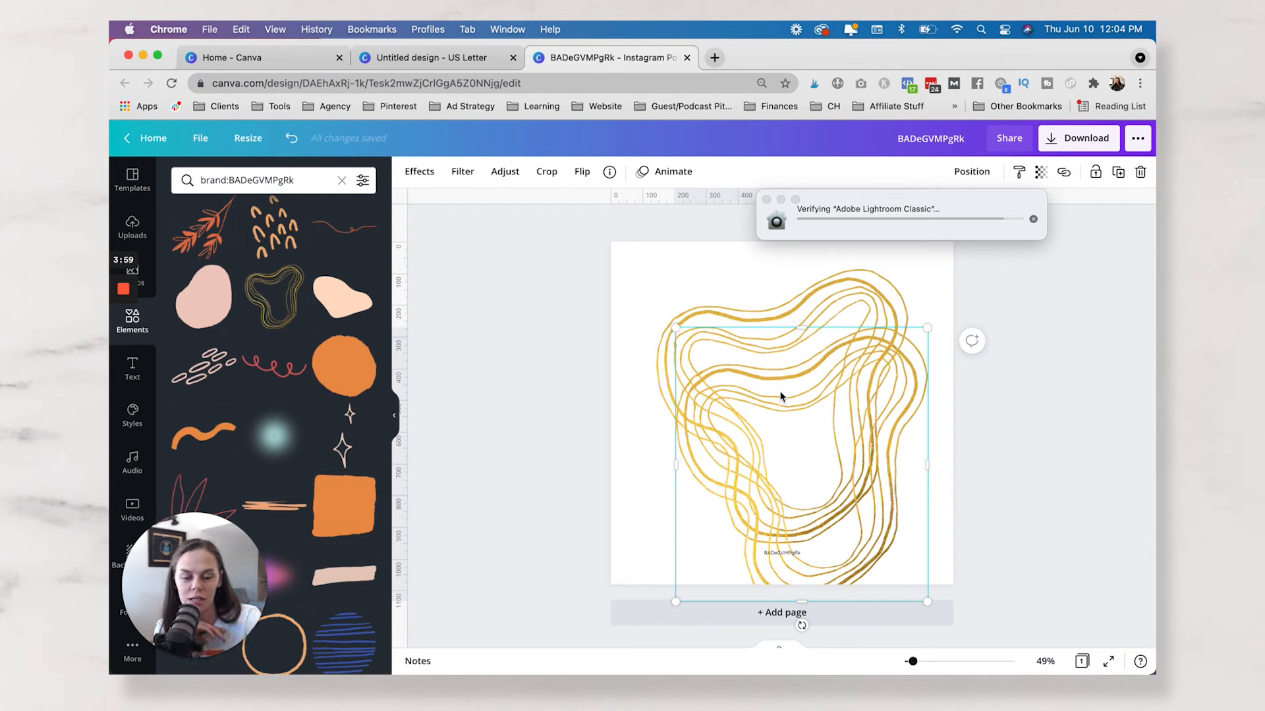
pyautogui.press('super+d')
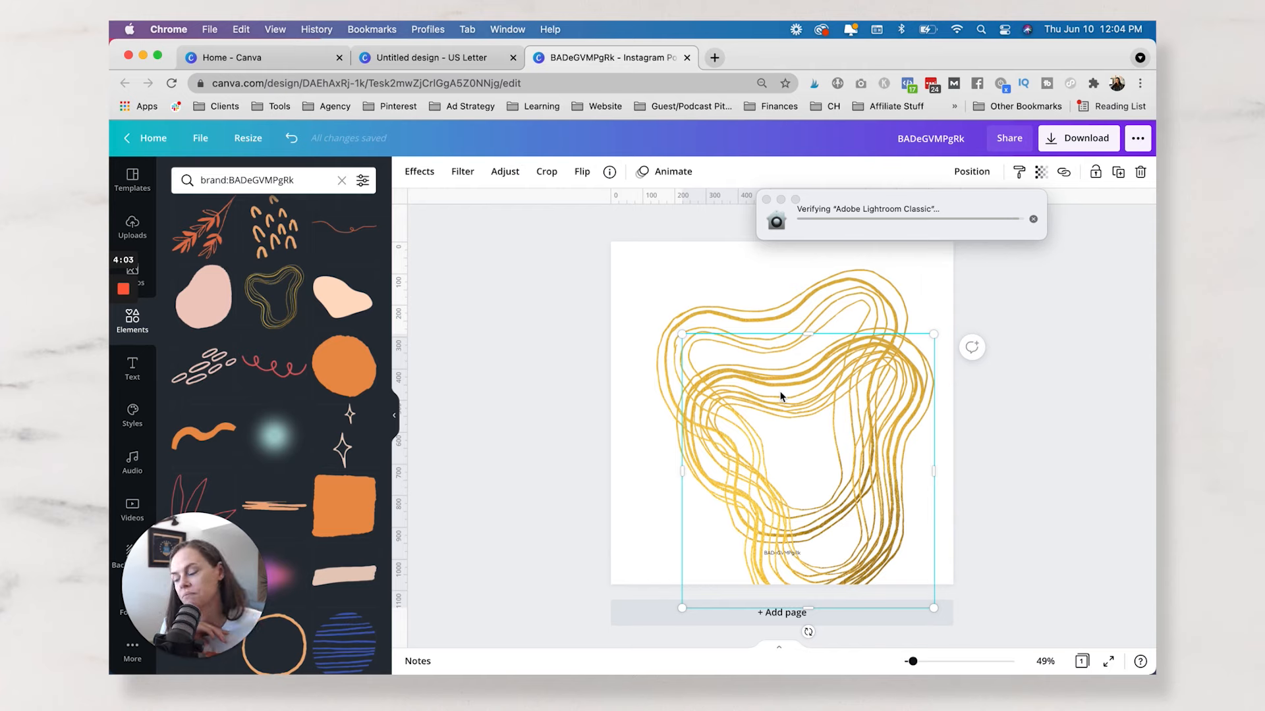
pyautogui.click(534, 297)
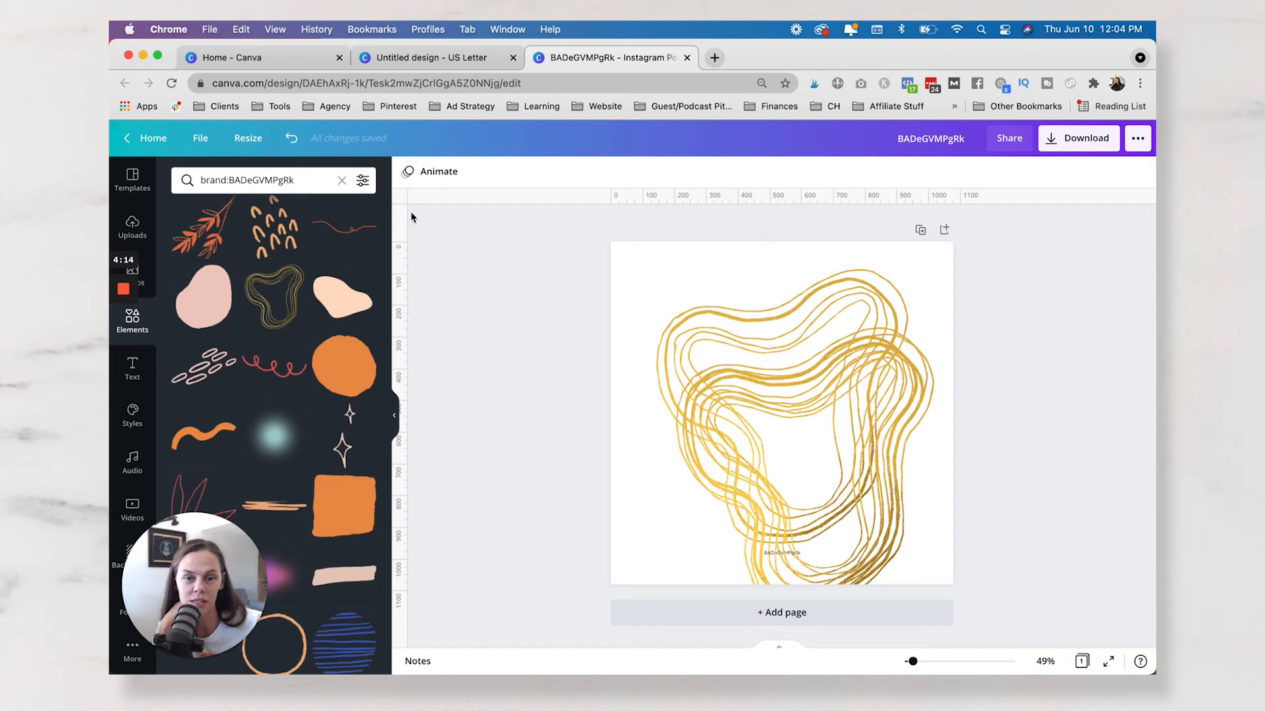
# Review the ruler and guide display options, and place one vertical and one horizontal guide across the page's upper-left area.
pyautogui.click(200, 138)
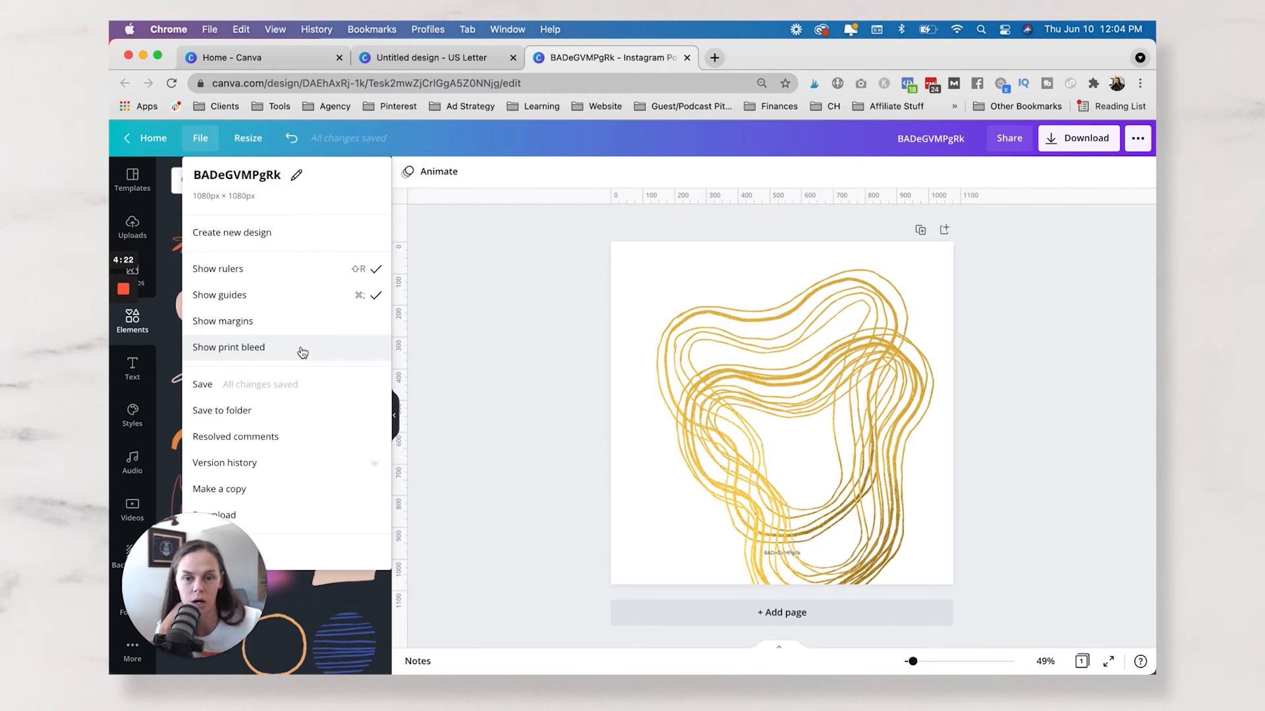
pyautogui.click(576, 322)
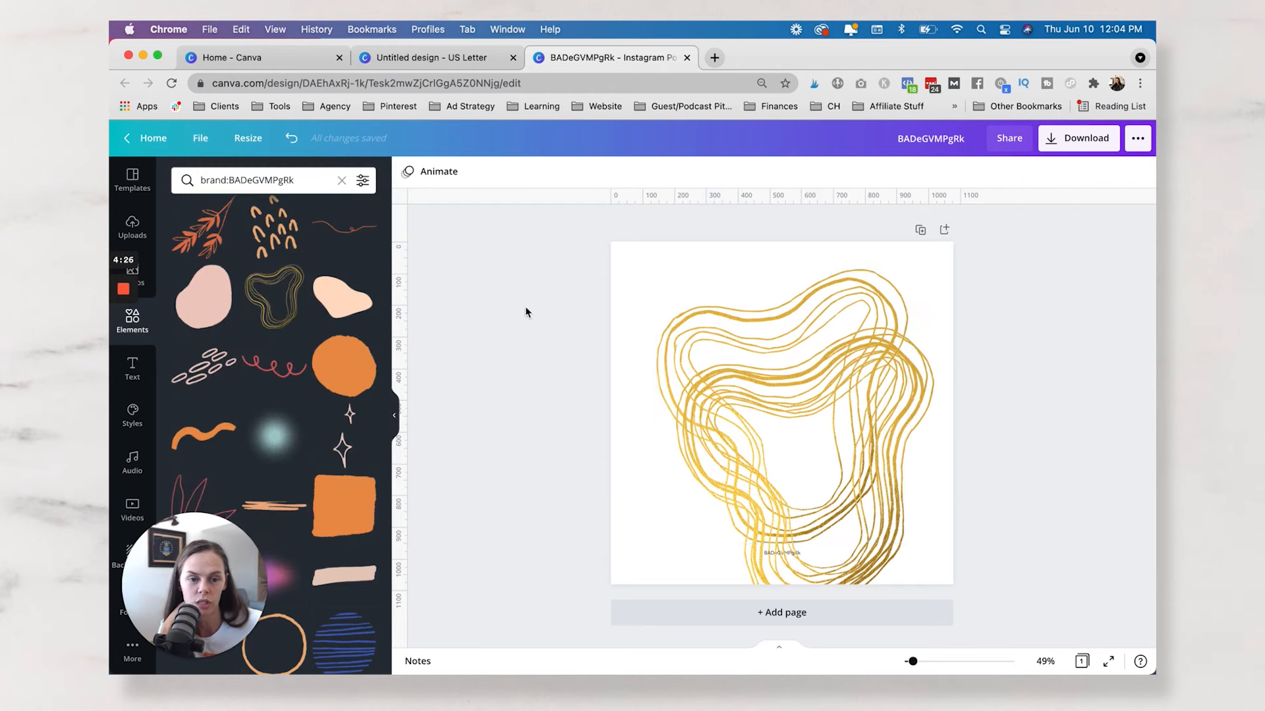
pyautogui.moveTo(406, 219); pyautogui.dragTo(654, 327)
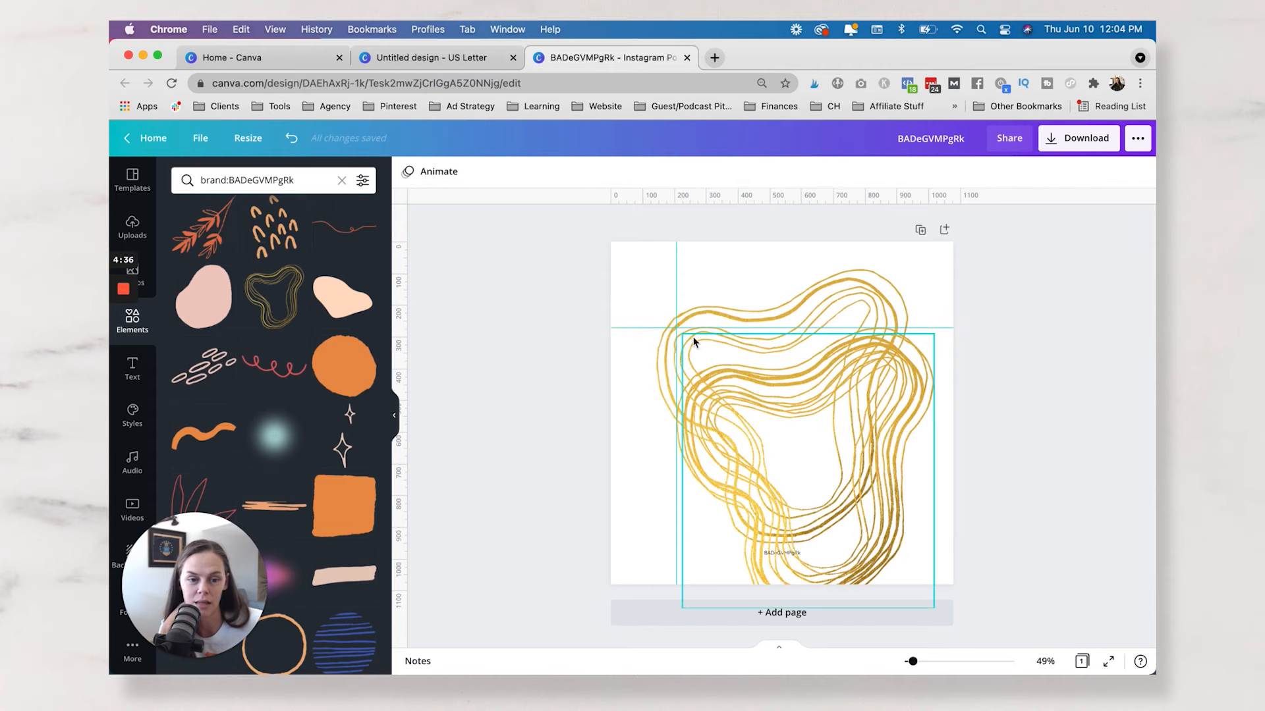
# Delete the two extra gold outlines and align the remaining one to the intersection of the guides.
pyautogui.click(716, 272)
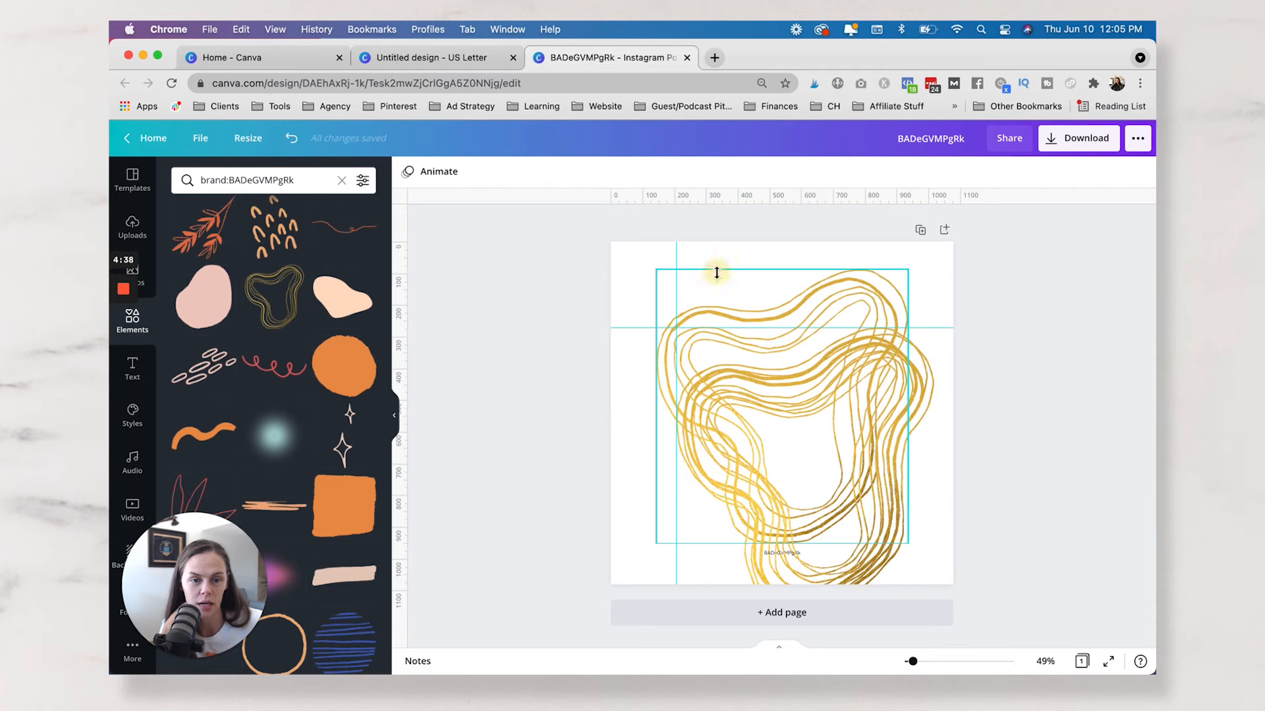
pyautogui.press('Delete')
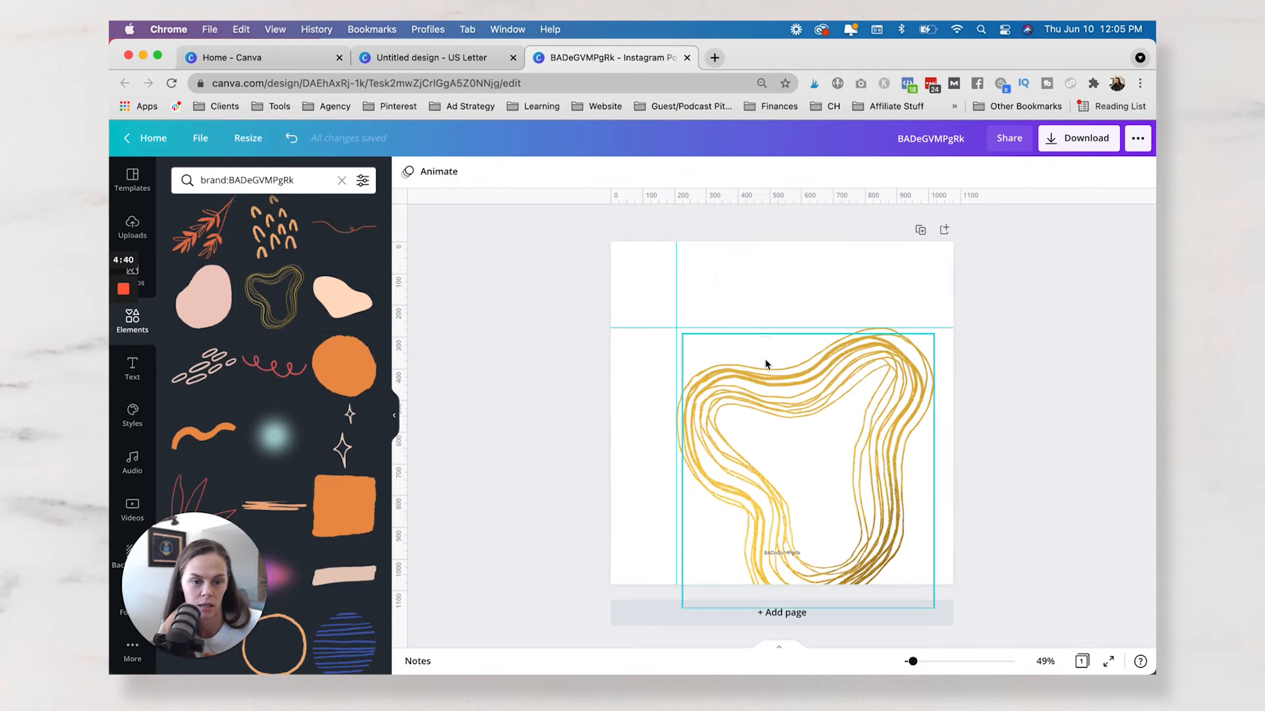
pyautogui.click(765, 361)
pyautogui.press('Delete')
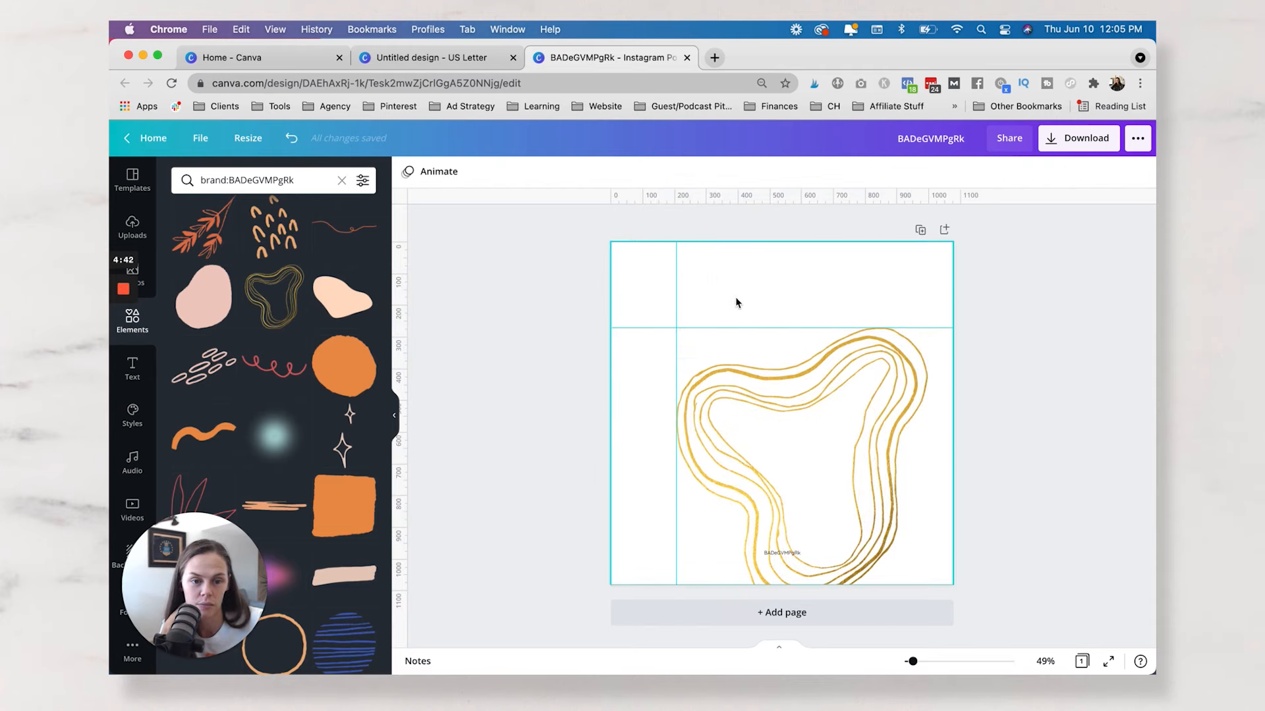
pyautogui.moveTo(768, 367); pyautogui.dragTo(770, 392)
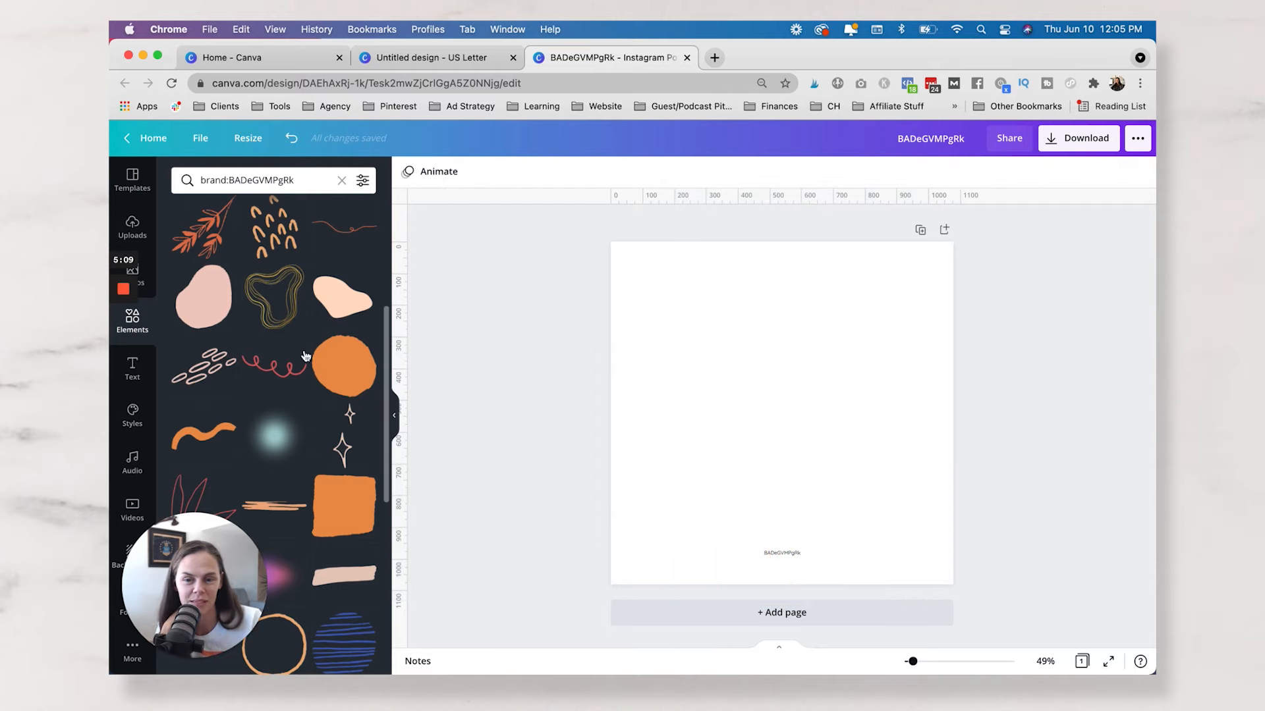
# Add the rough orange circle, enlarge it, and place a duplicate in the page's lower-right corner.
pyautogui.click(343, 367)
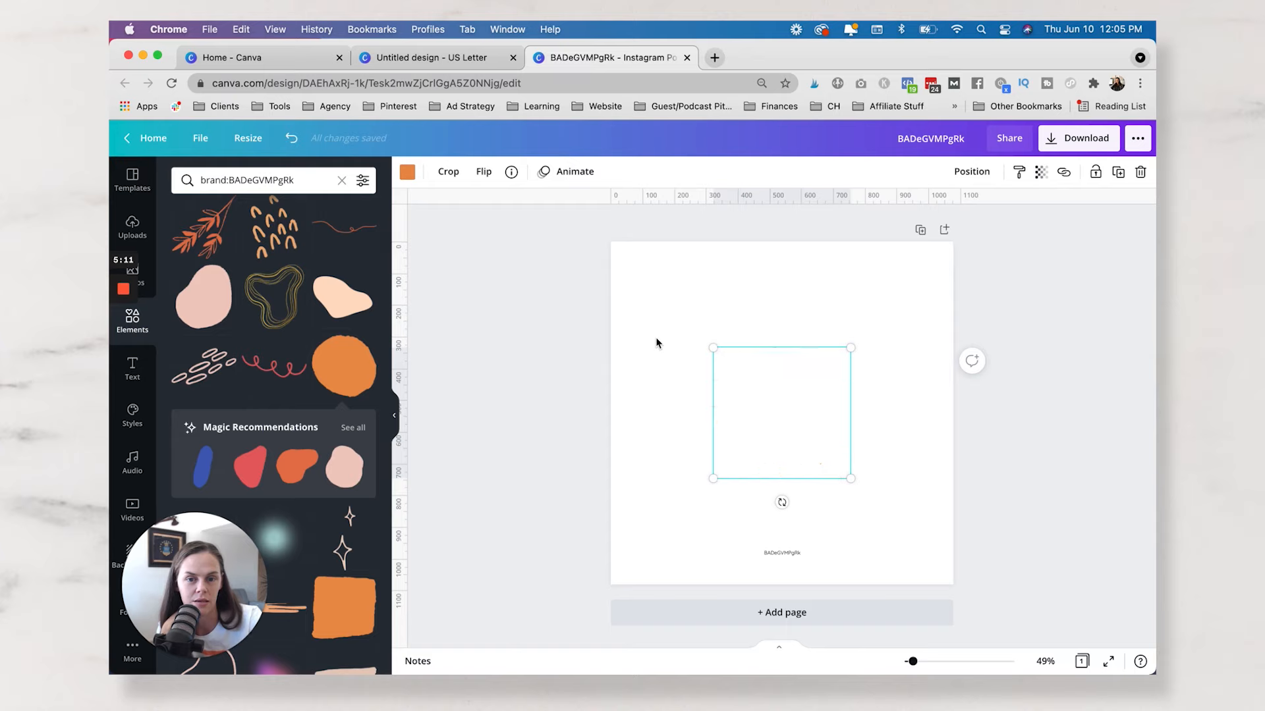
pyautogui.moveTo(712, 347); pyautogui.dragTo(619, 306)
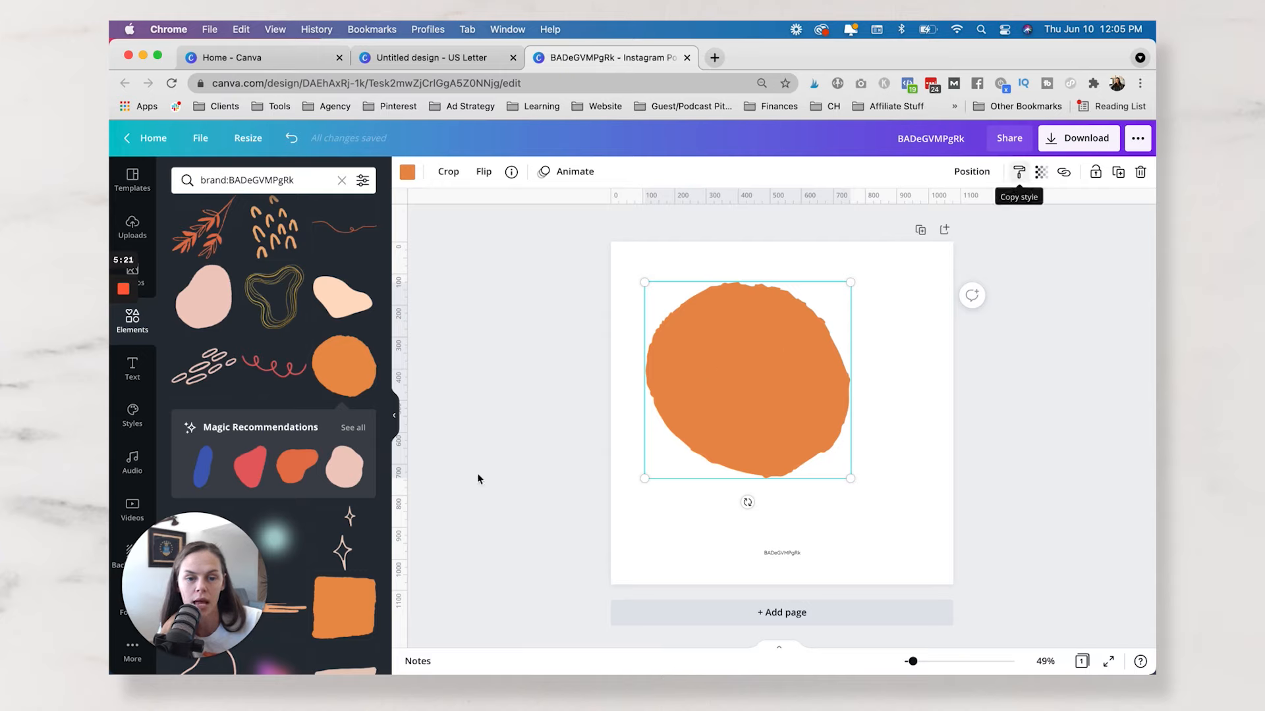
pyautogui.press('super+d')
pyautogui.moveTo(826, 406); pyautogui.dragTo(805, 473)
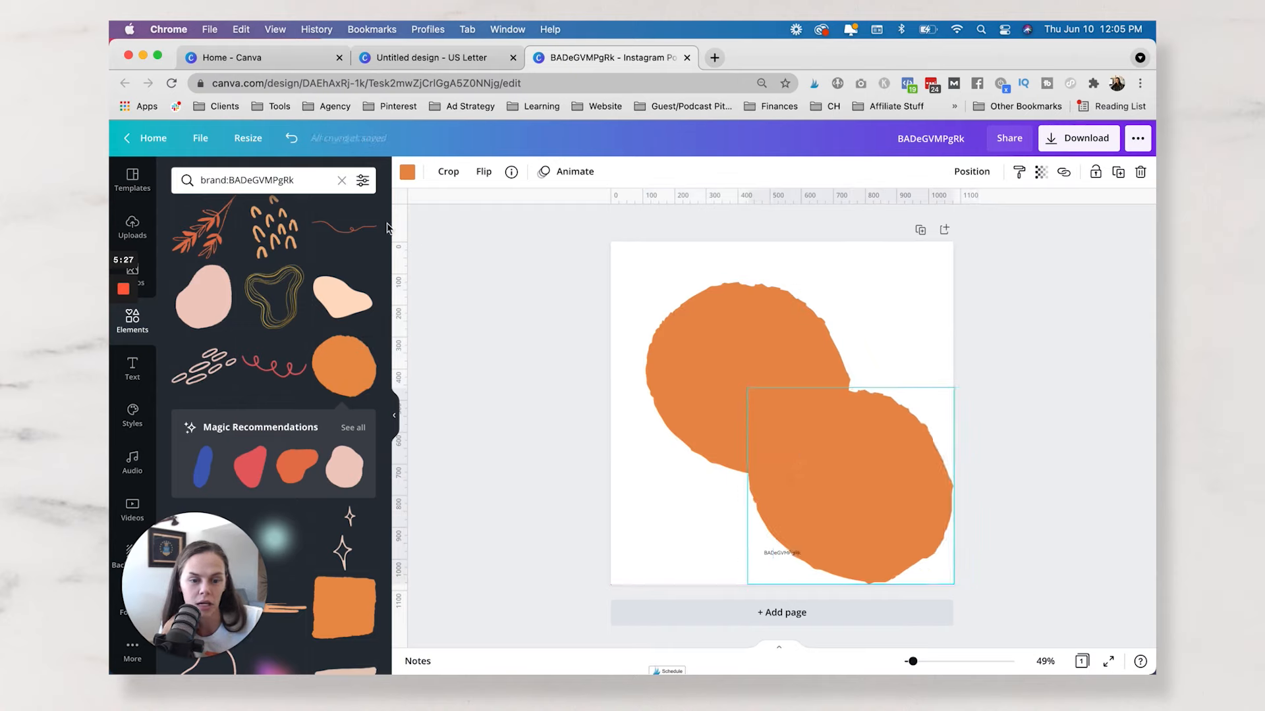
# Change the color of the lower-right circle to black.
pyautogui.click(408, 173)
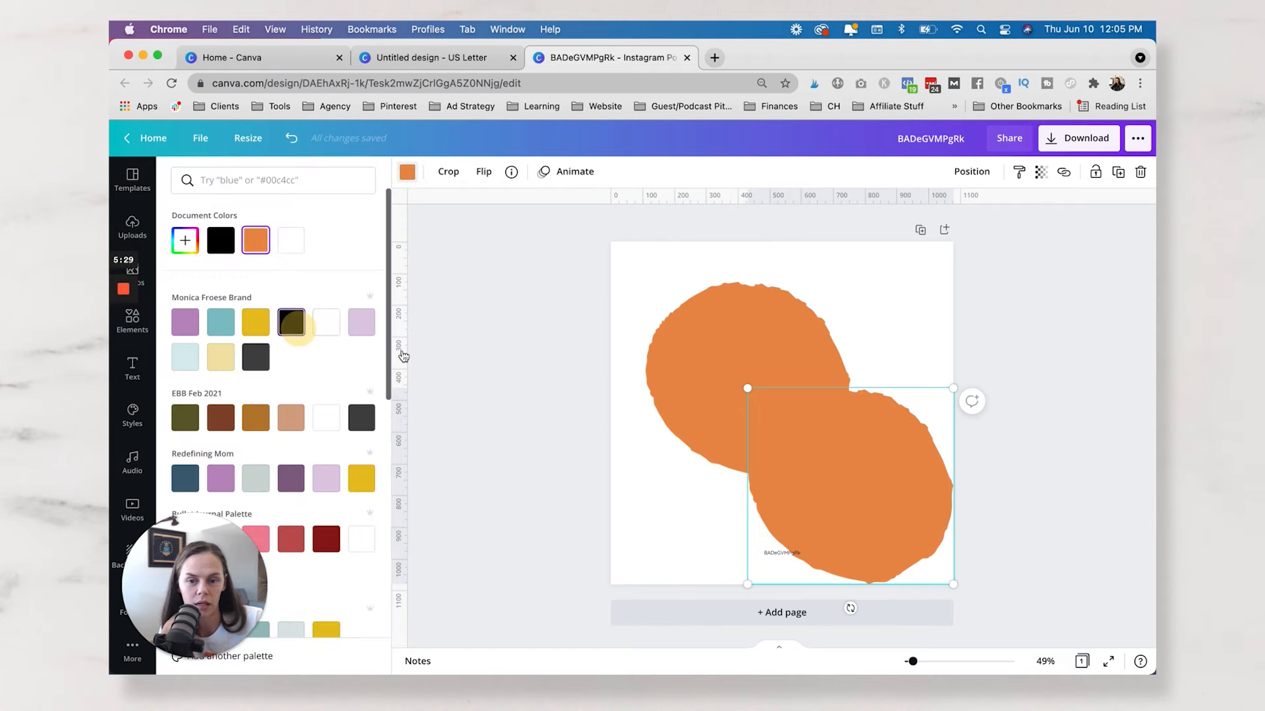
pyautogui.click(543, 371)
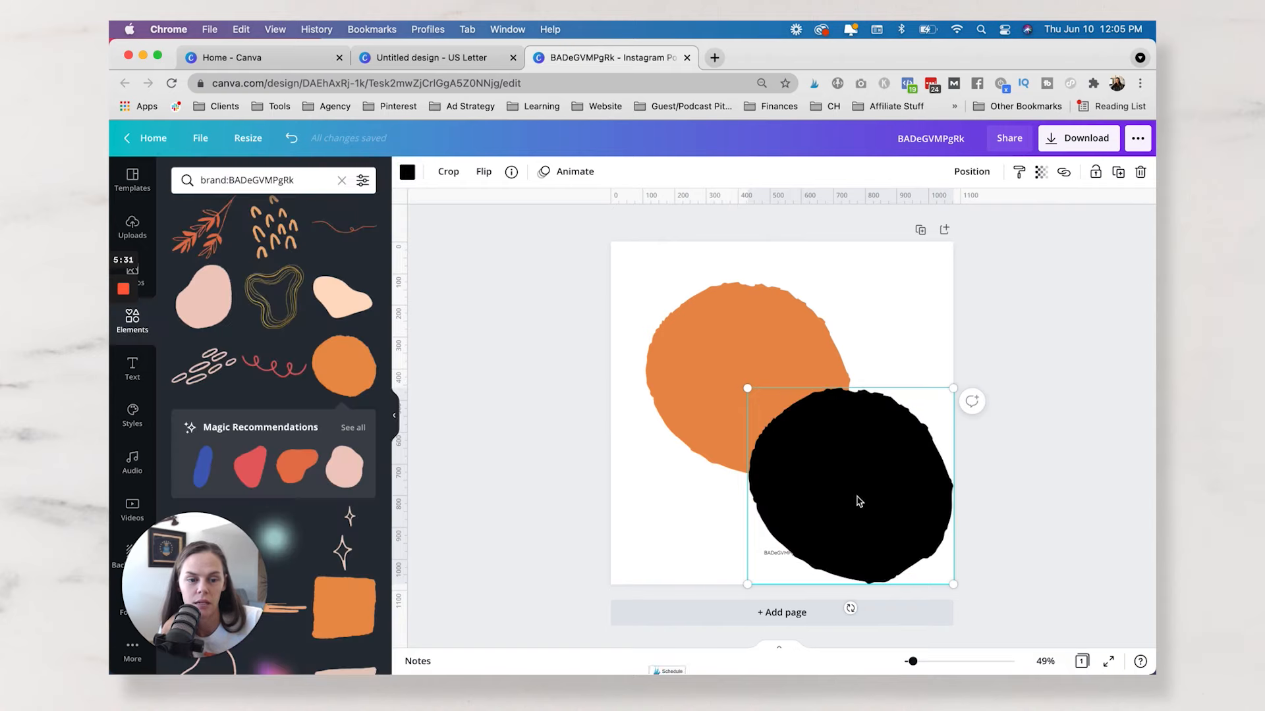
pyautogui.click(1027, 333)
# Copy the black circle's style onto the orange circle.
pyautogui.click(817, 480)
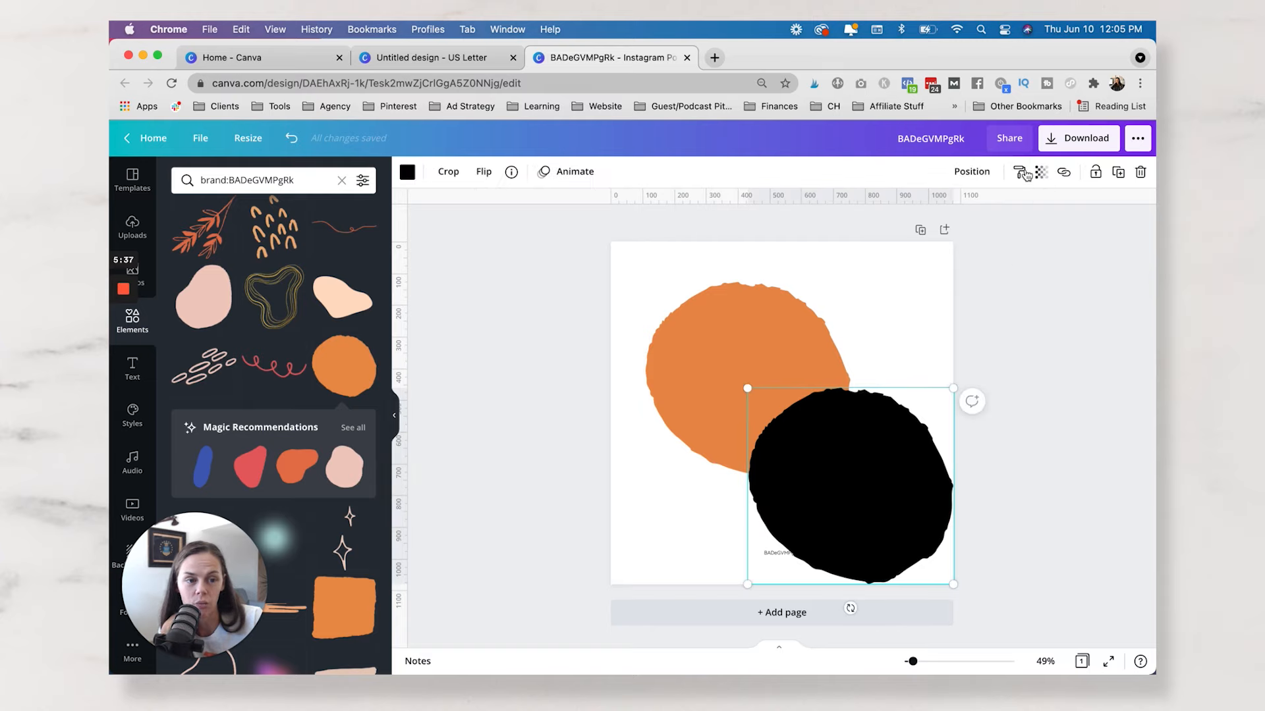
pyautogui.click(1020, 173)
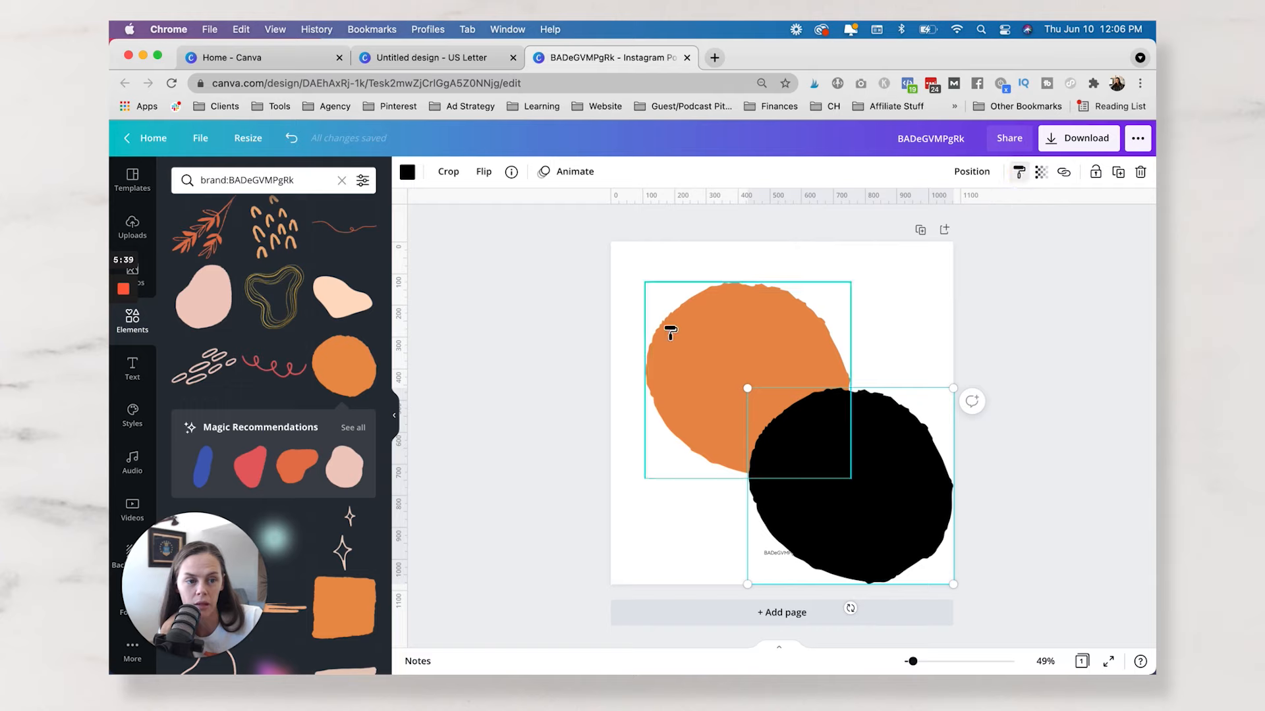
pyautogui.click(739, 331)
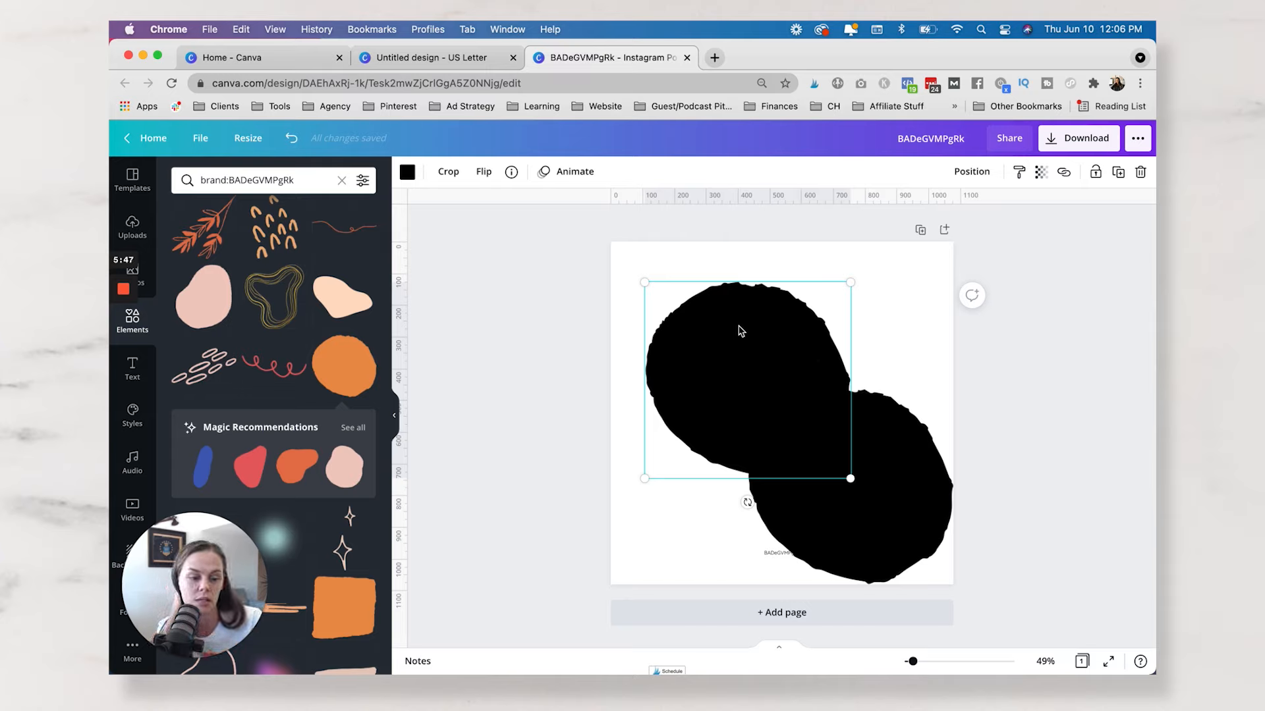
# Delete both circles from the page.
pyautogui.press('Delete')
pyautogui.click(822, 435)
pyautogui.press('Delete')
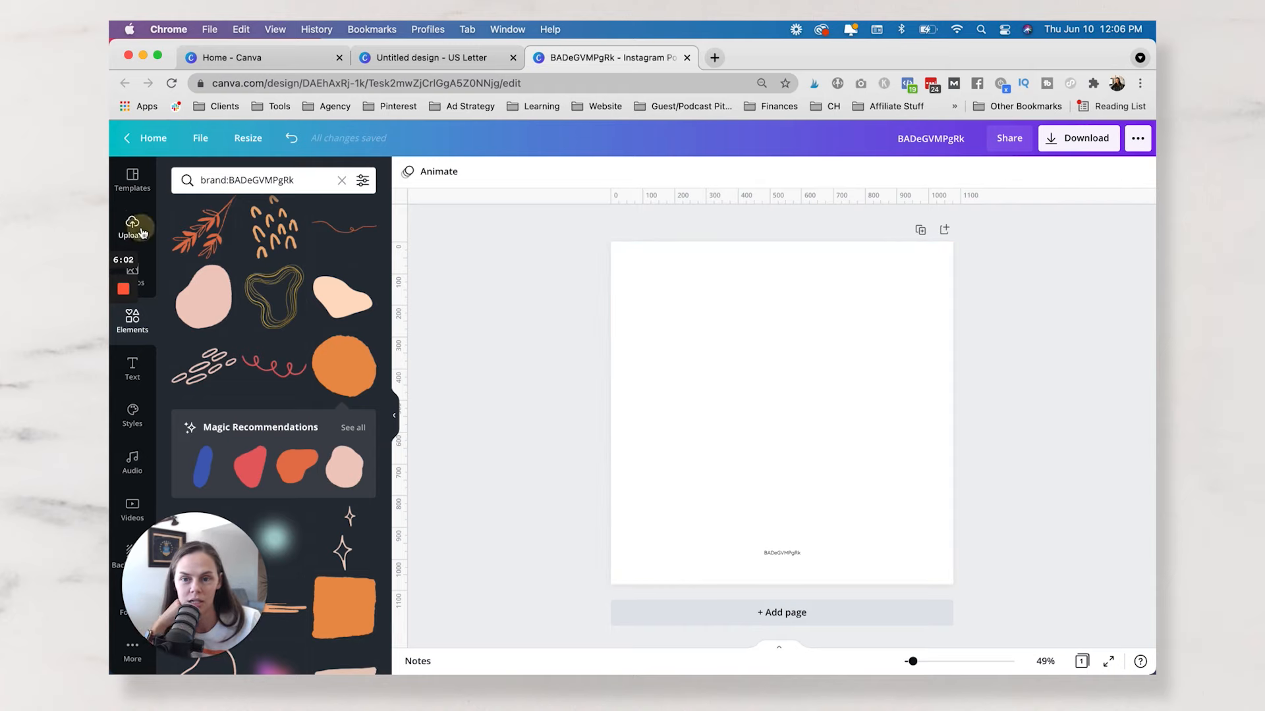
# Add the uploaded "how to get started today" image to the page and enlarge it to about 520 × 781 px.
pyautogui.click(133, 227)
pyautogui.scroll(-10, 293, 412)
pyautogui.scroll(-10, 293, 412)
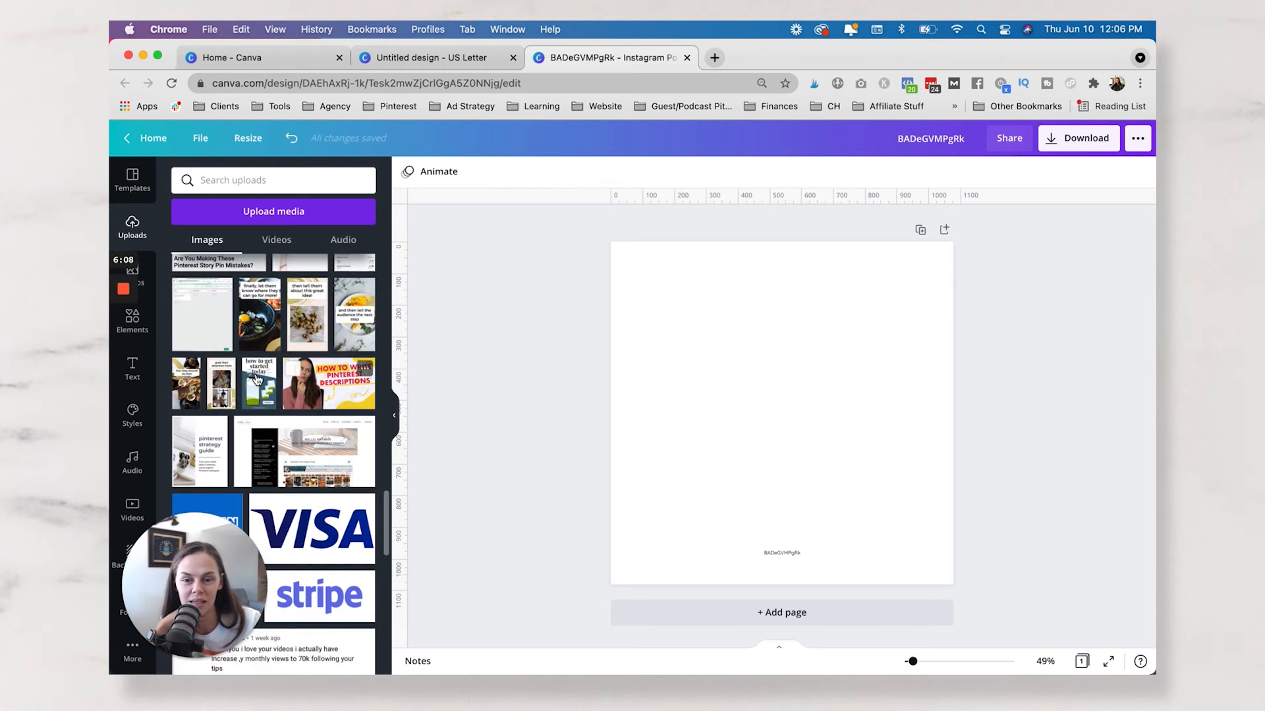
pyautogui.click(259, 399)
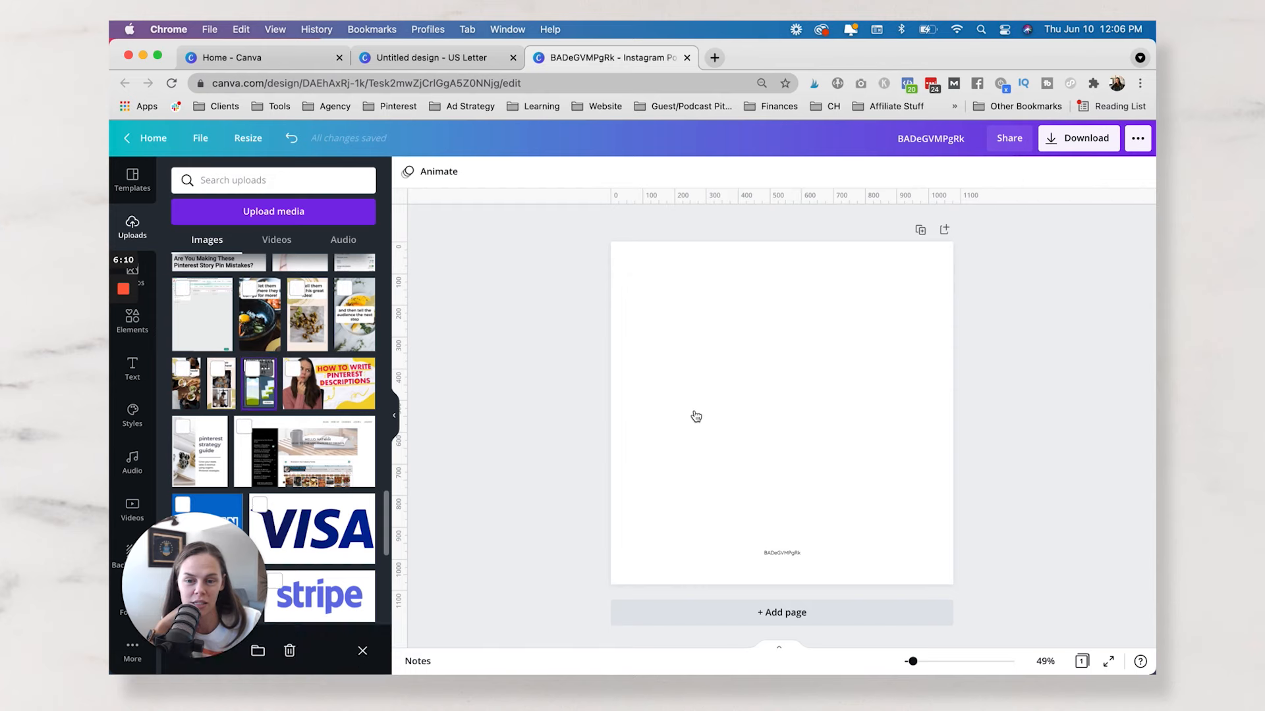
pyautogui.click(265, 391)
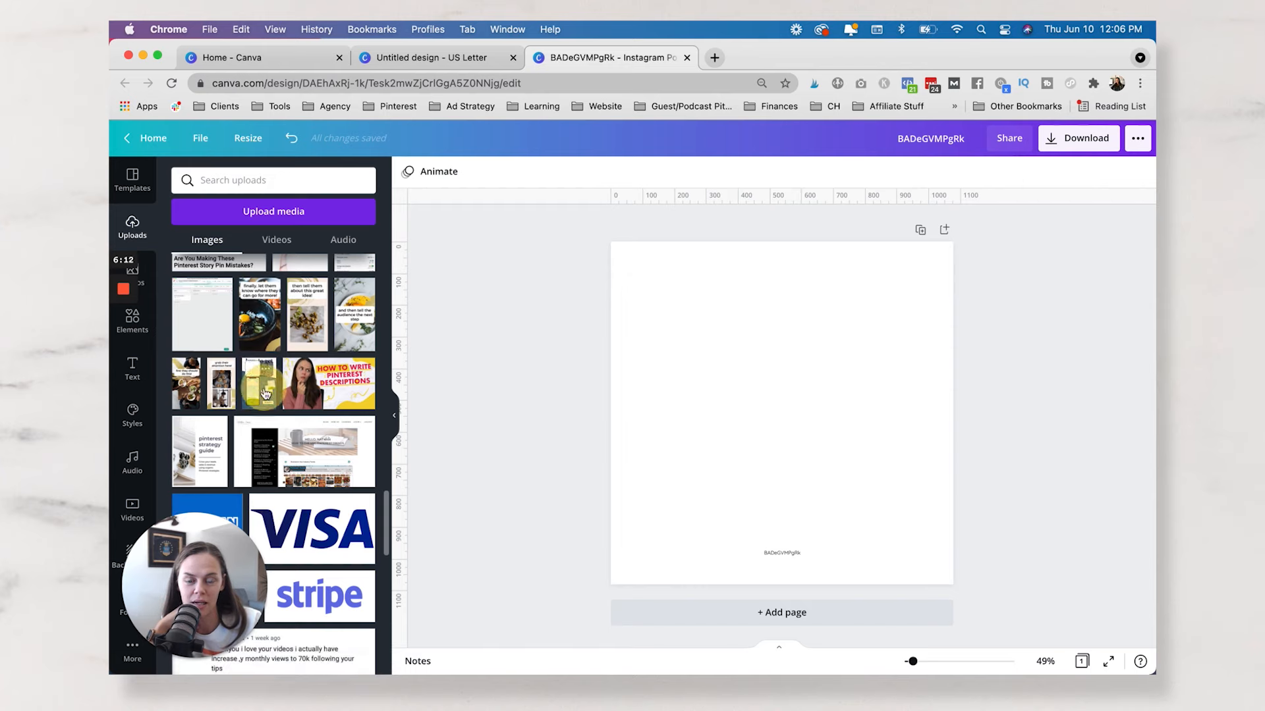
pyautogui.click(265, 390)
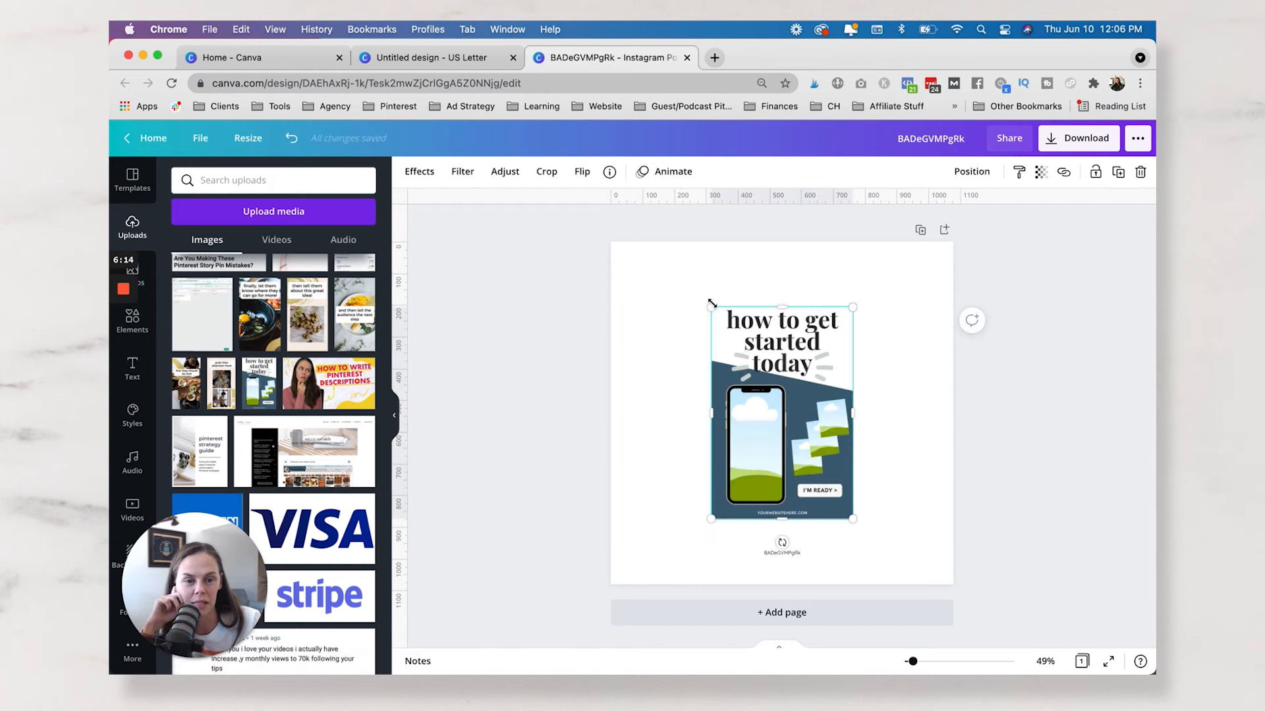
pyautogui.click(651, 295)
pyautogui.moveTo(710, 307); pyautogui.dragTo(651, 293)
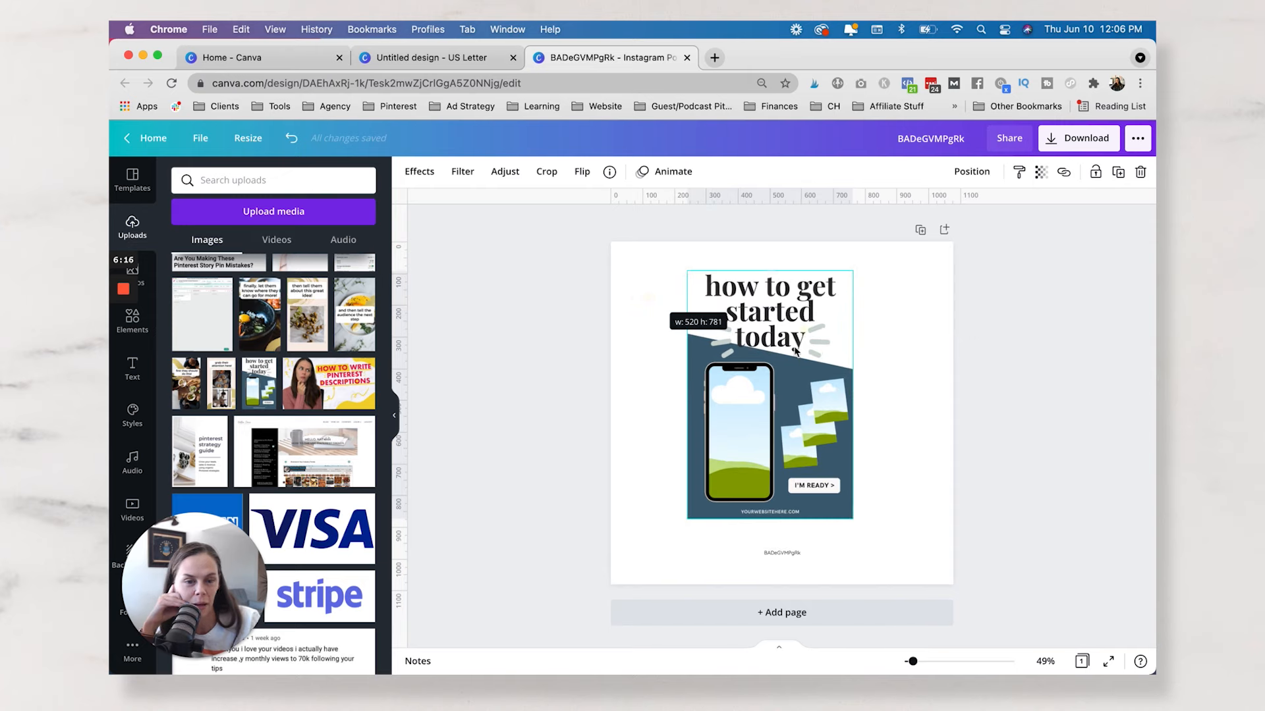
# Move the image slightly down and left on the page and delete the small text line overlapping its bottom edge.
pyautogui.moveTo(782, 370); pyautogui.dragTo(771, 369)
pyautogui.moveTo(789, 549); pyautogui.dragTo(790, 553)
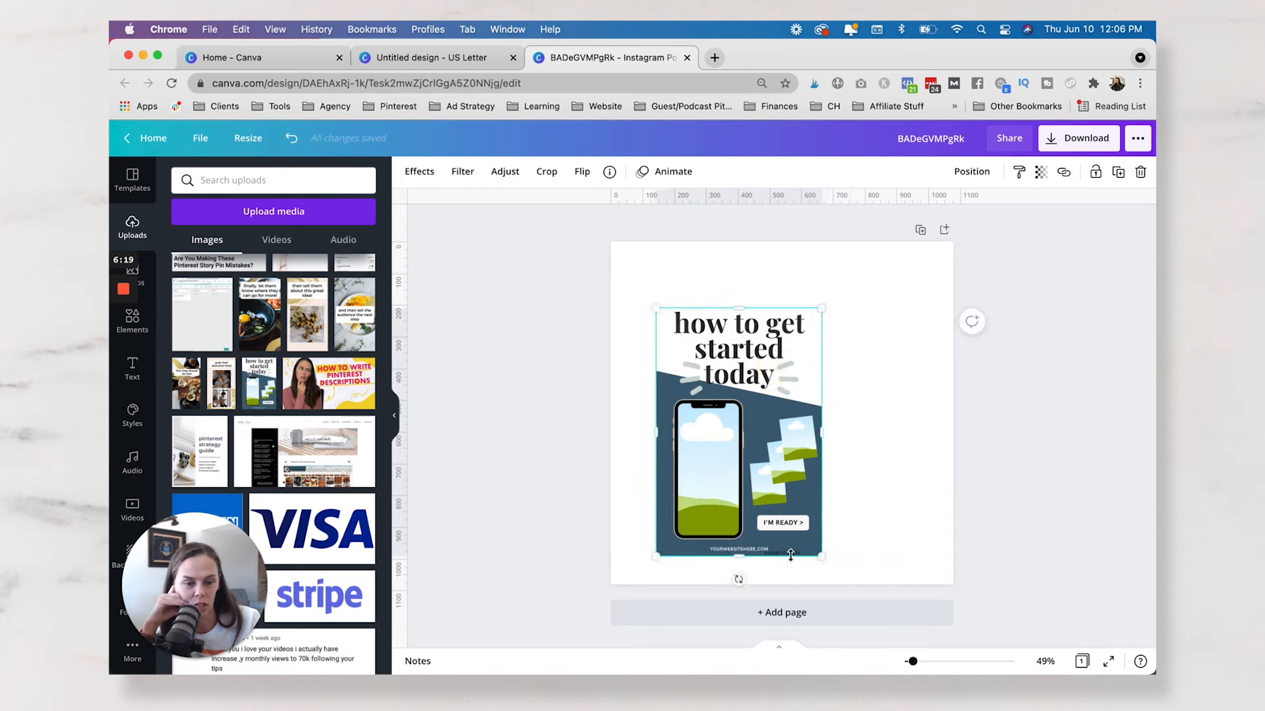
pyautogui.click(994, 487)
pyautogui.click(788, 553)
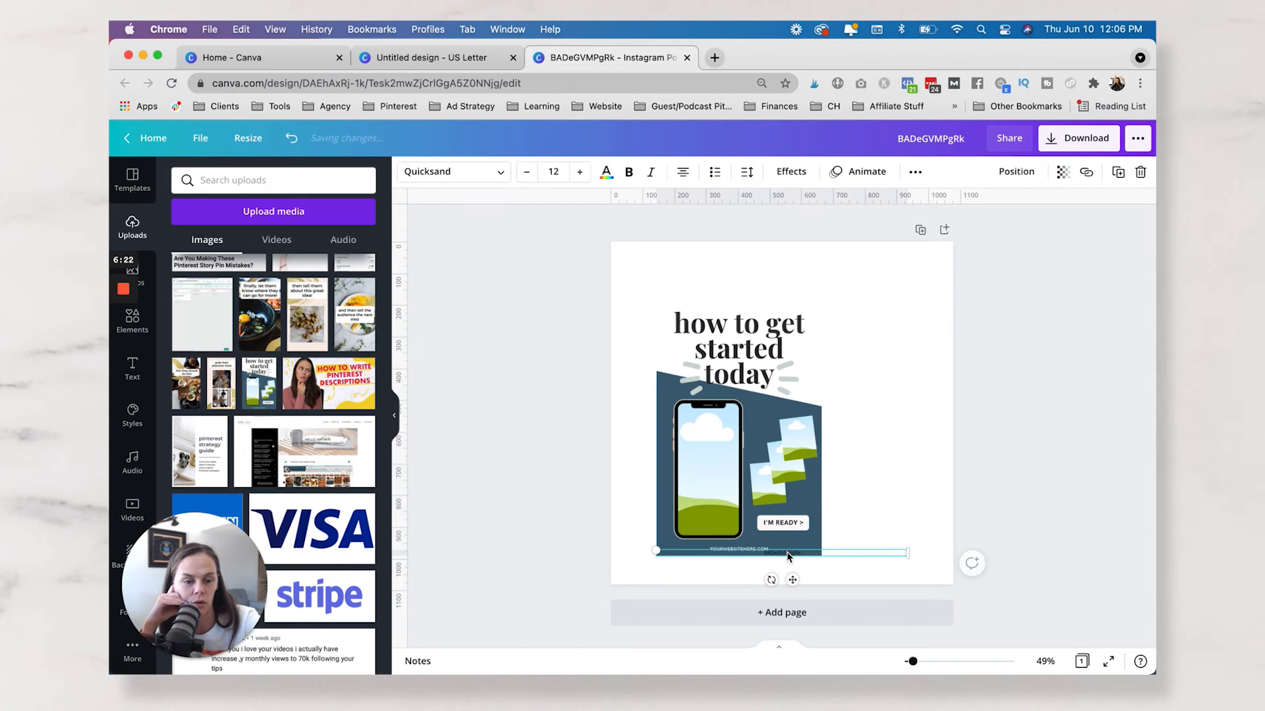
# Apply the Drop shadow effect to the "how to get started today" image.
pyautogui.click(726, 432)
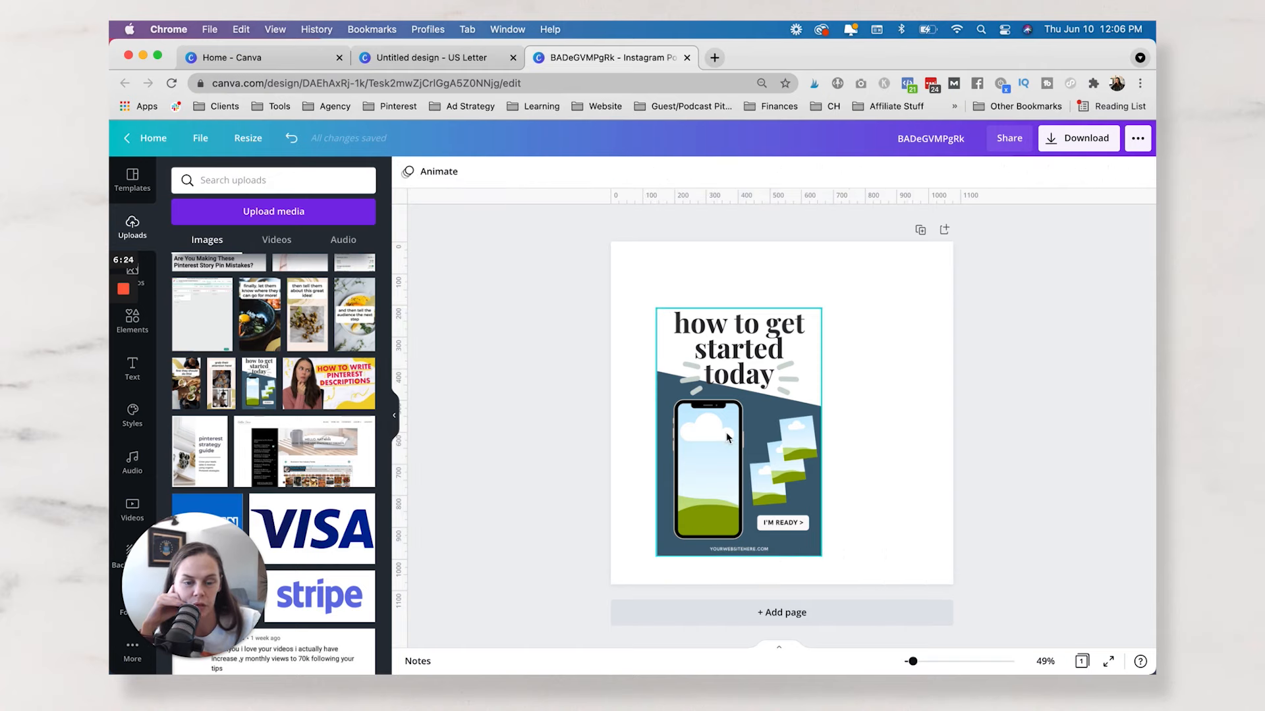
pyautogui.click(743, 437)
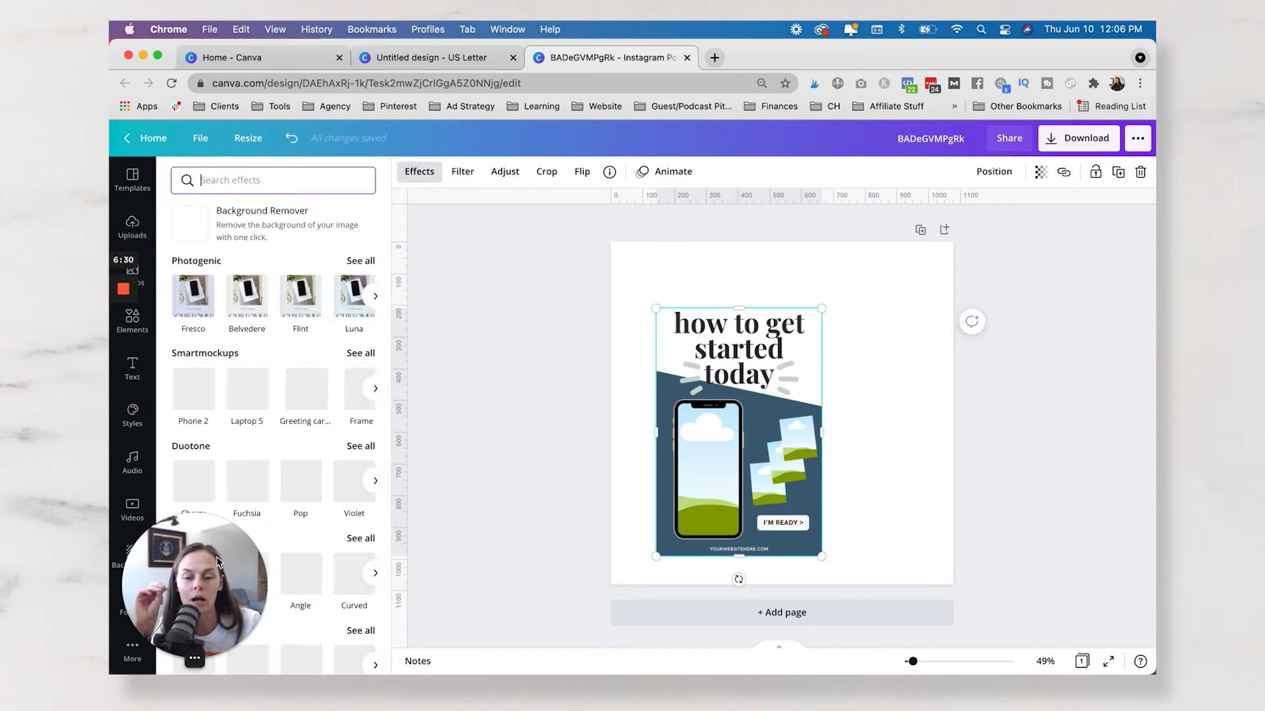
pyautogui.moveTo(207, 568); pyautogui.dragTo(233, 167)
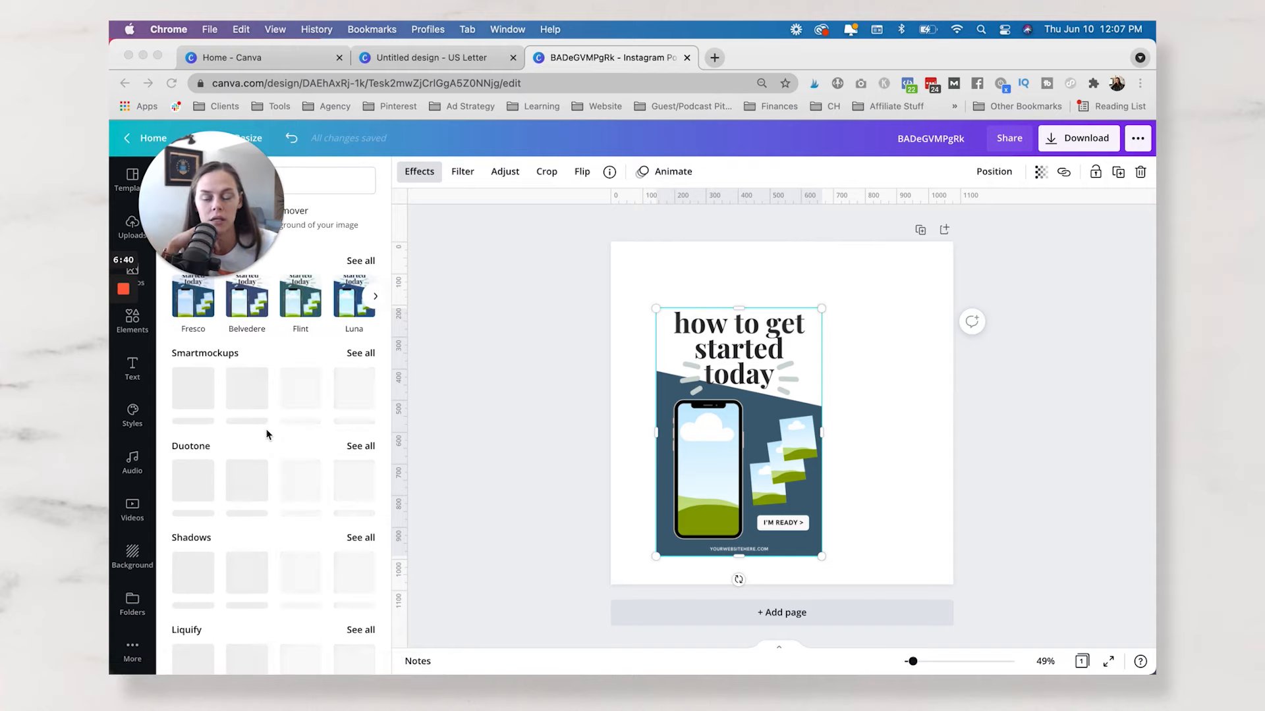
pyautogui.scroll(-1, 275, 440)
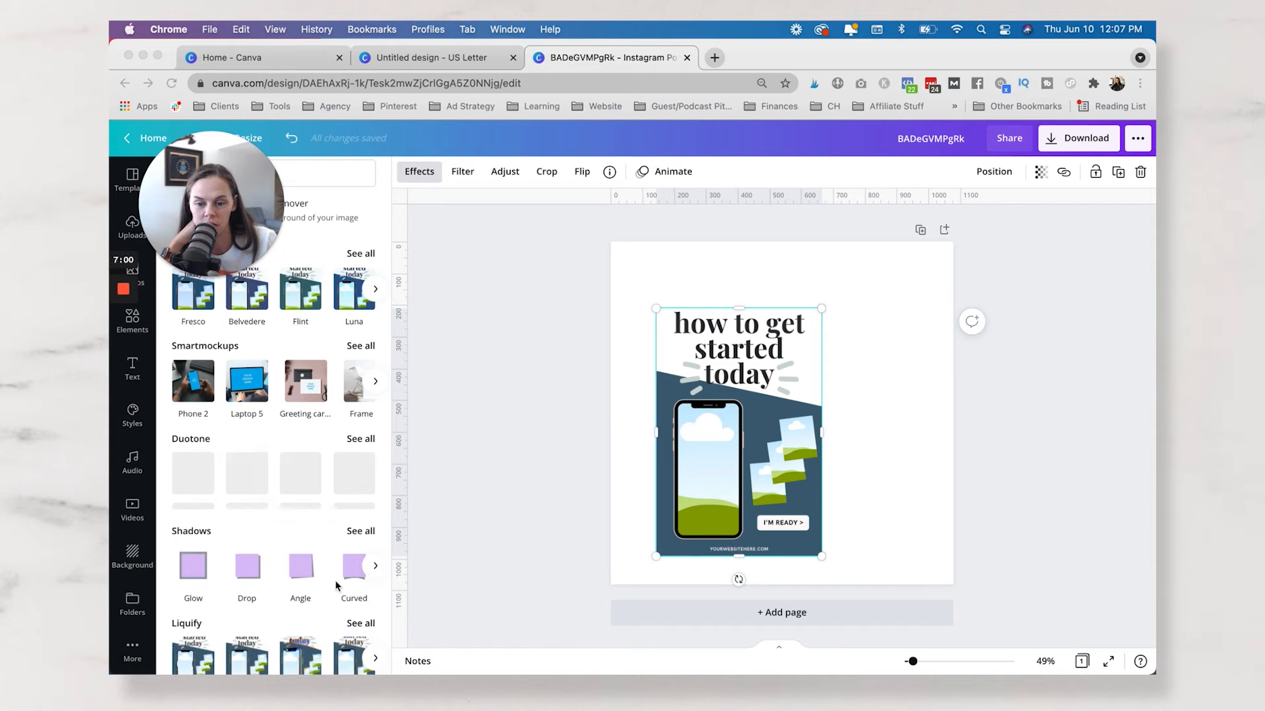
pyautogui.click(368, 537)
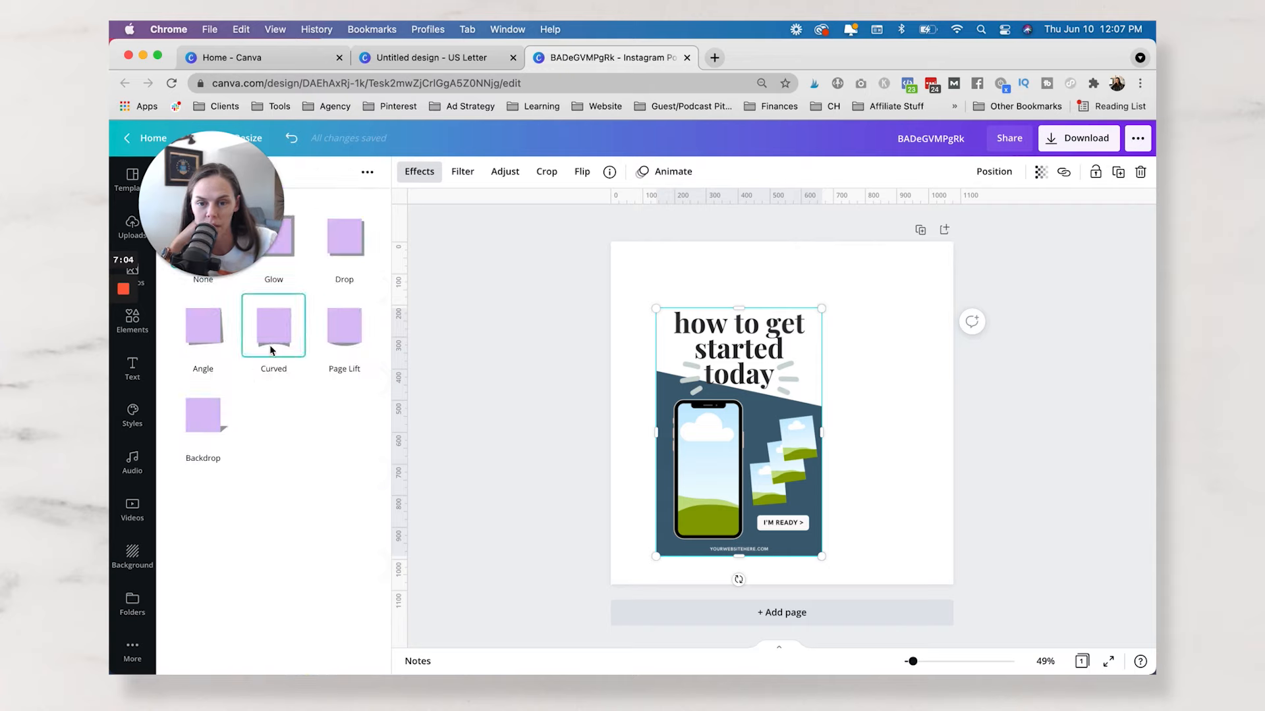
pyautogui.click(350, 249)
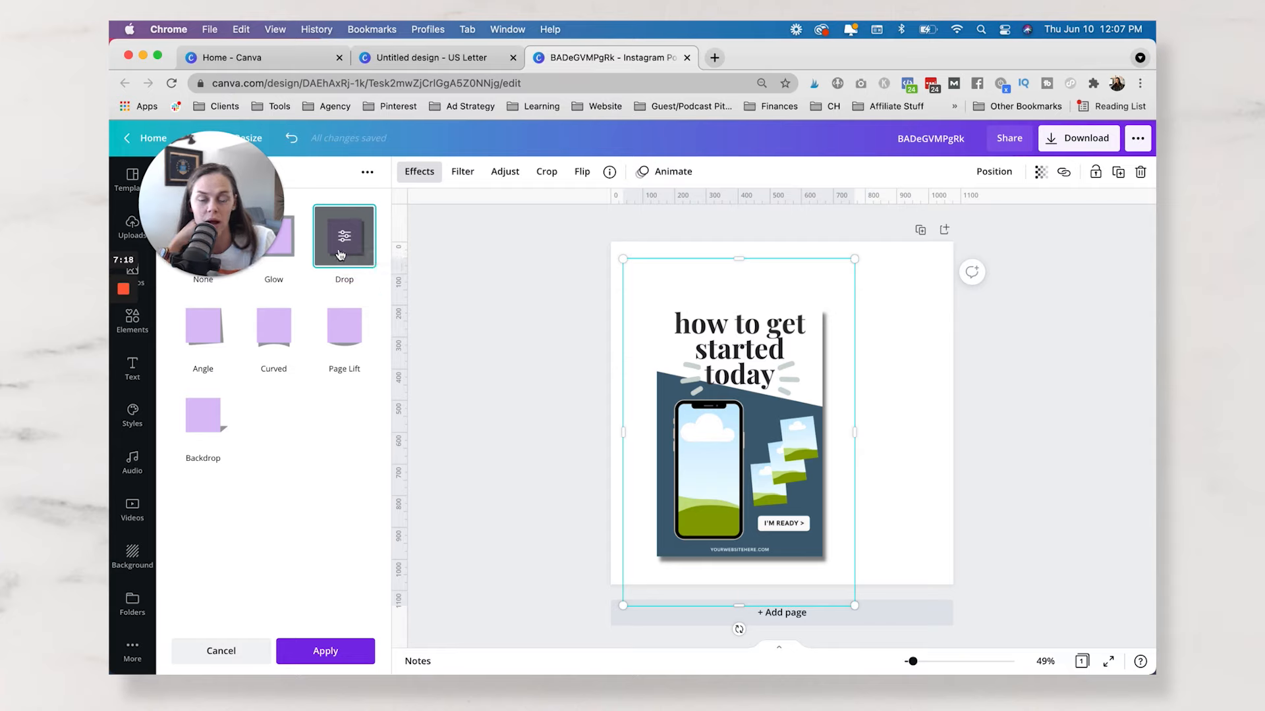
# Change the drop shadow's color to the sage green of the Redefining Boss palette.
pyautogui.click(342, 239)
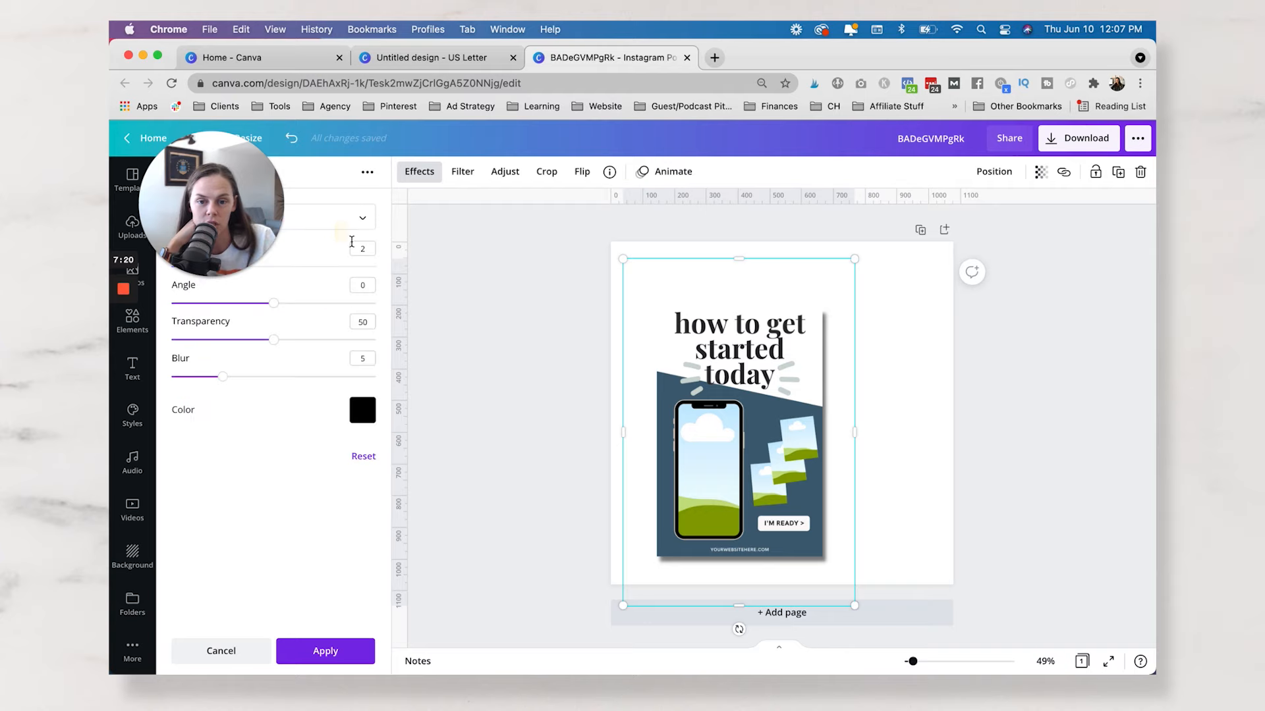
pyautogui.click(362, 410)
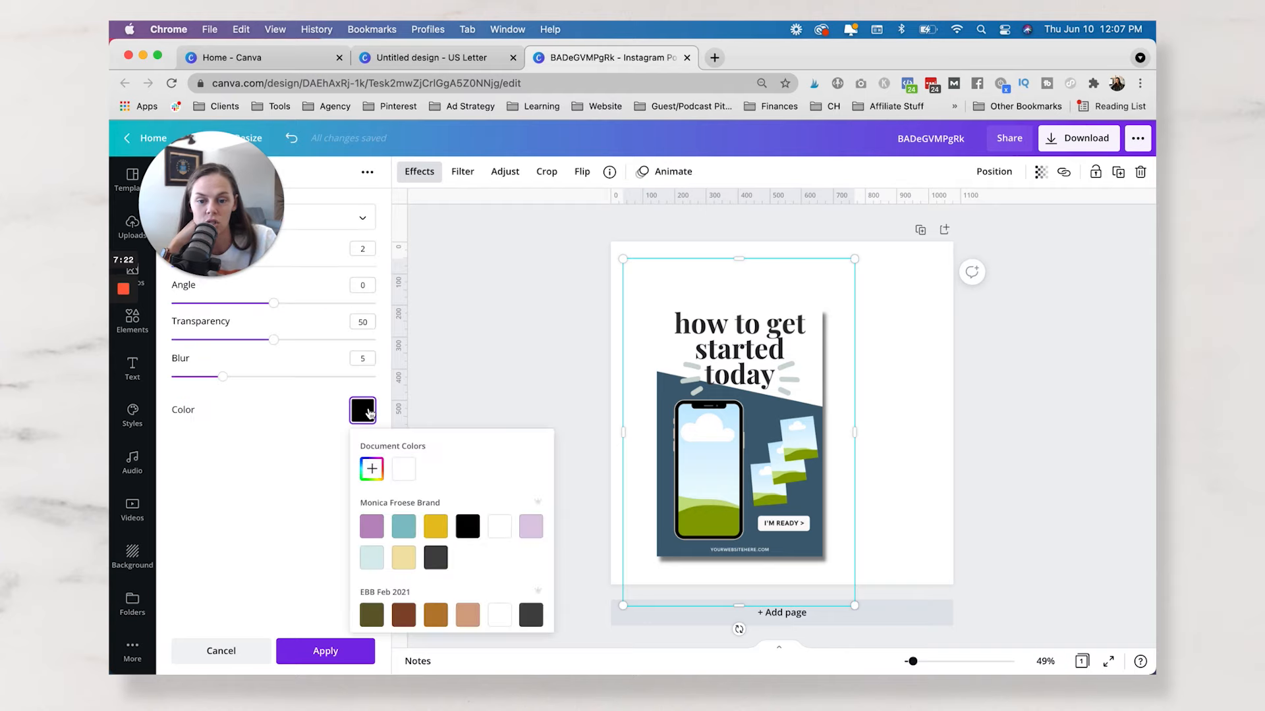
pyautogui.click(432, 527)
pyautogui.scroll(-5, 432, 529)
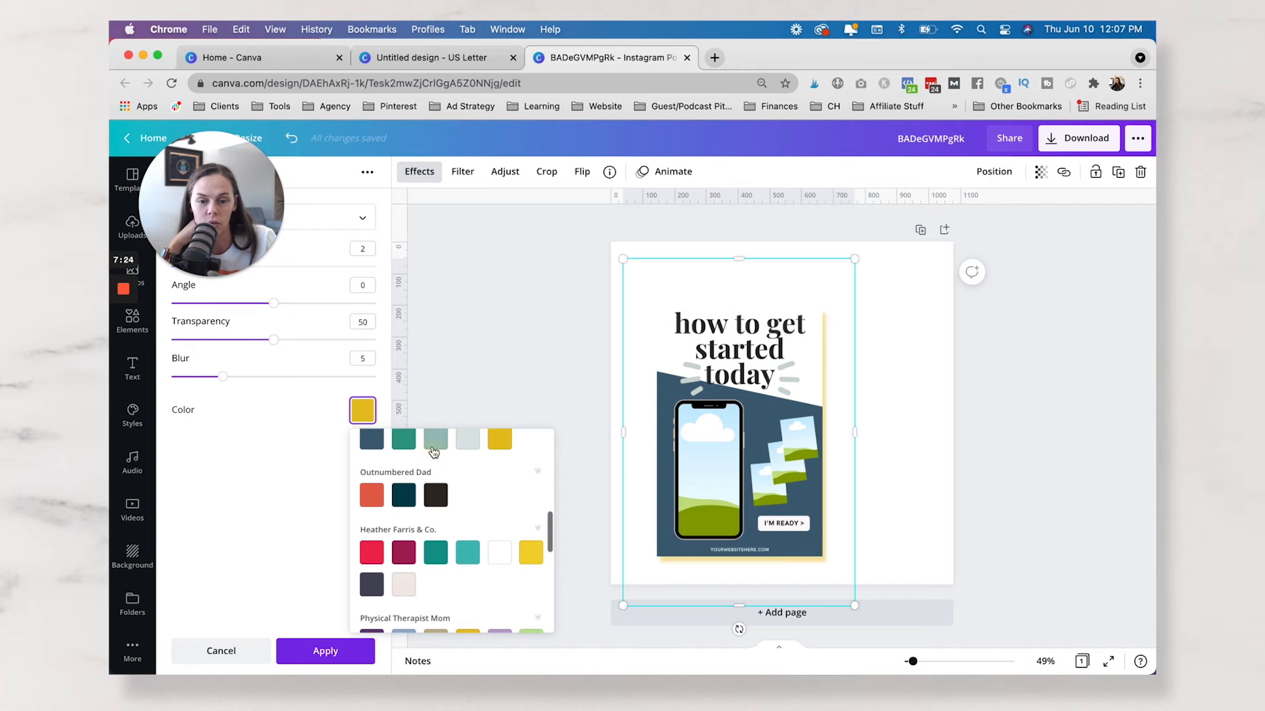
pyautogui.click(435, 438)
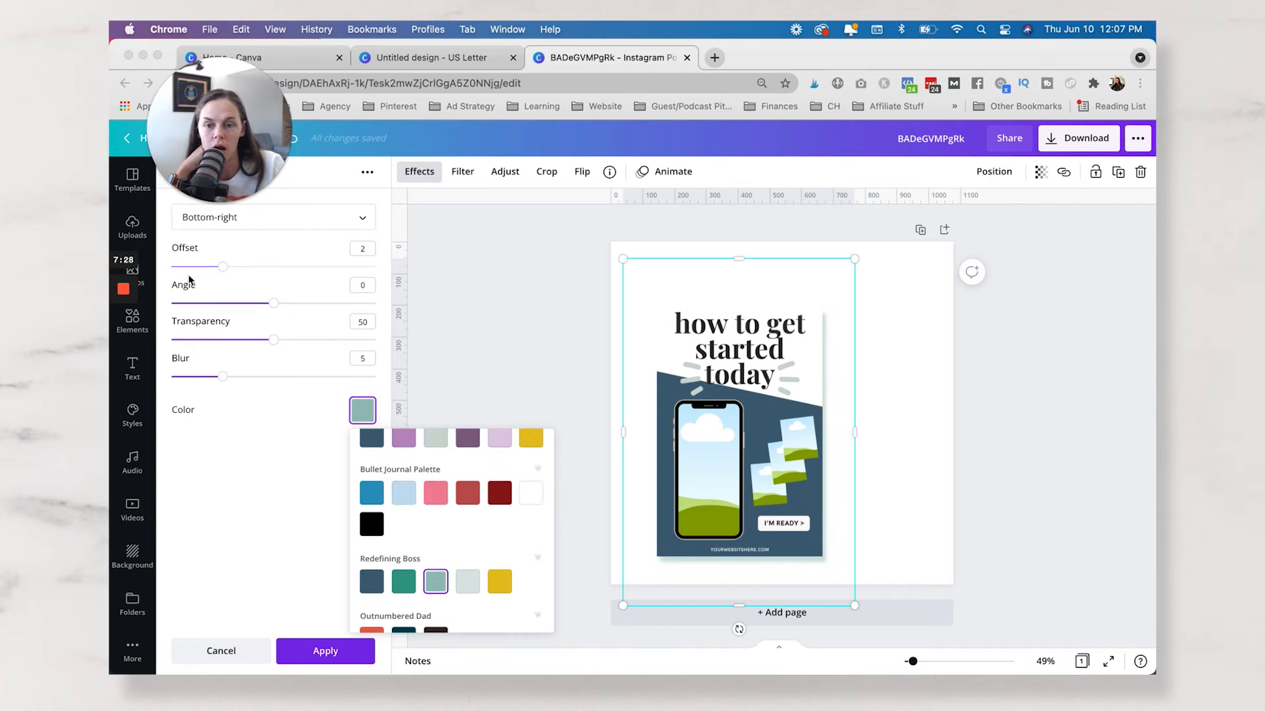
# Set the drop shadow's direction to Bottom and apply the effect to the image.
pyautogui.click(317, 220)
pyautogui.click(269, 246)
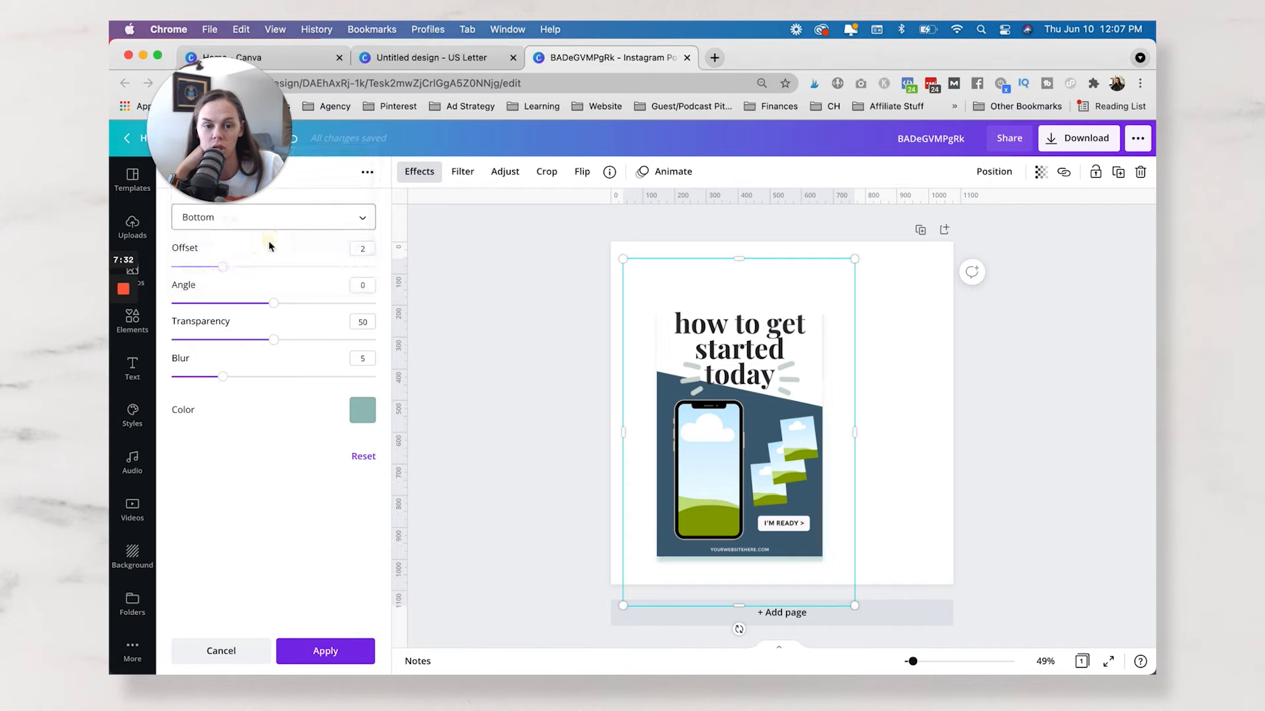
pyautogui.click(329, 493)
pyautogui.click(325, 652)
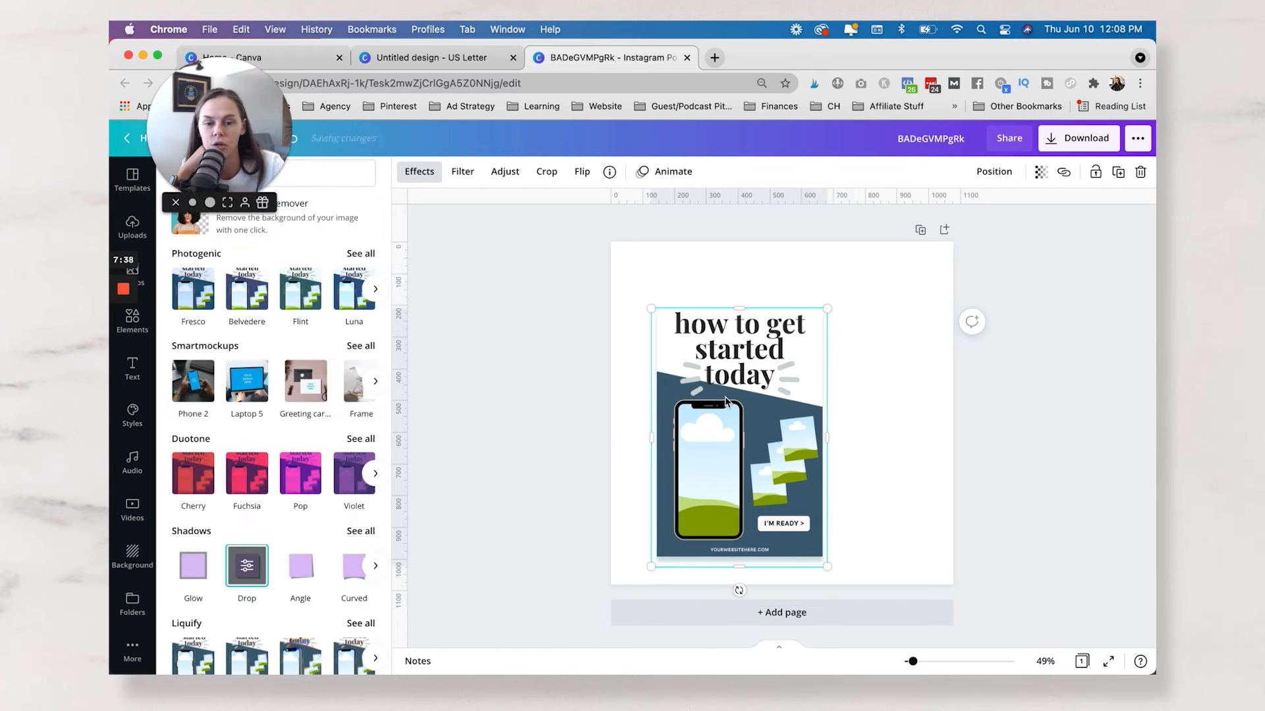
# Shrink the shadowed image to about 302 × 445 px, keeping it in the lower-left part of the page.
pyautogui.click(550, 397)
pyautogui.click(749, 407)
pyautogui.moveTo(744, 420); pyautogui.dragTo(745, 422)
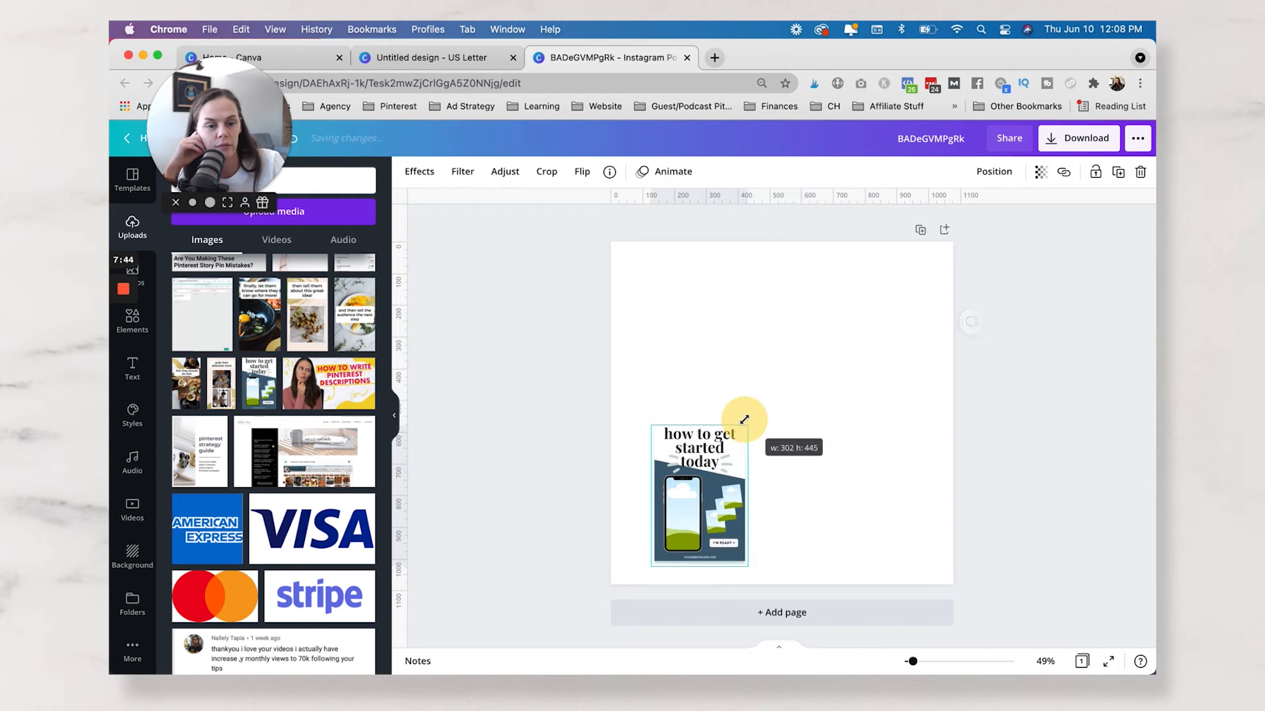
pyautogui.click(535, 433)
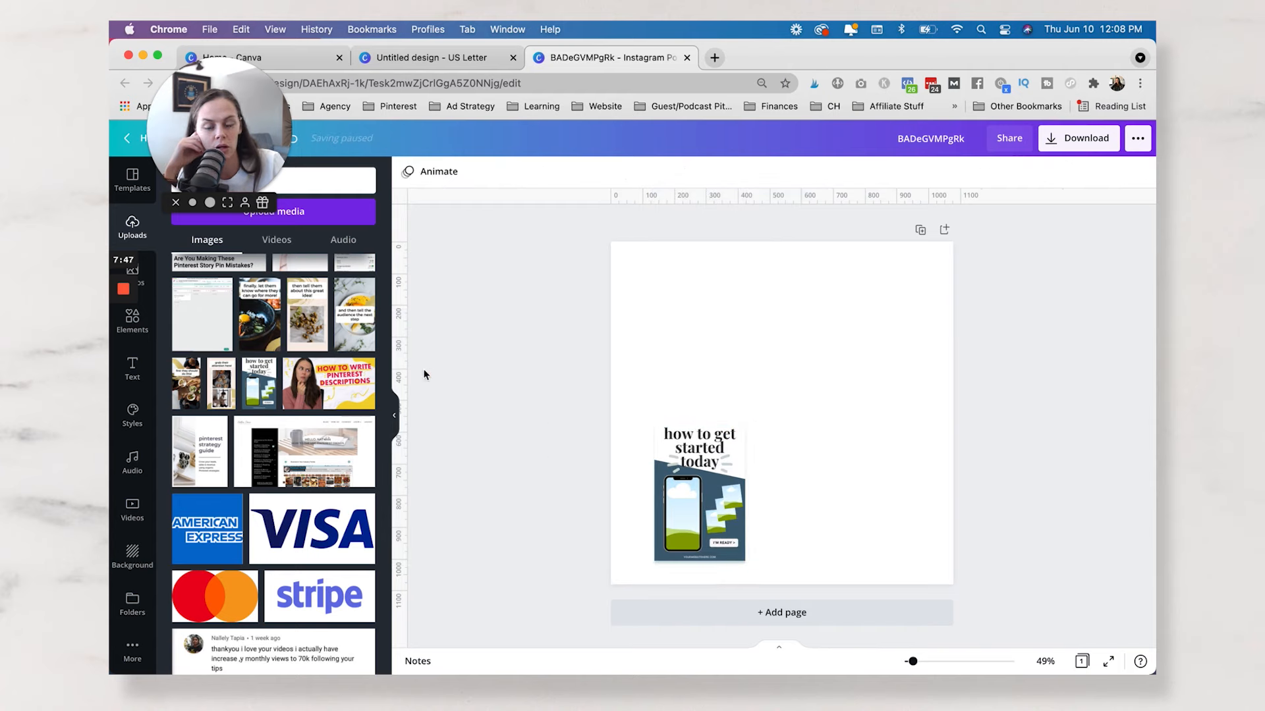
# Add a text box with the placeholder text near the page's top and enlarge it to font size 49.9.
pyautogui.press('t')
pyautogui.moveTo(761, 403); pyautogui.dragTo(656, 362)
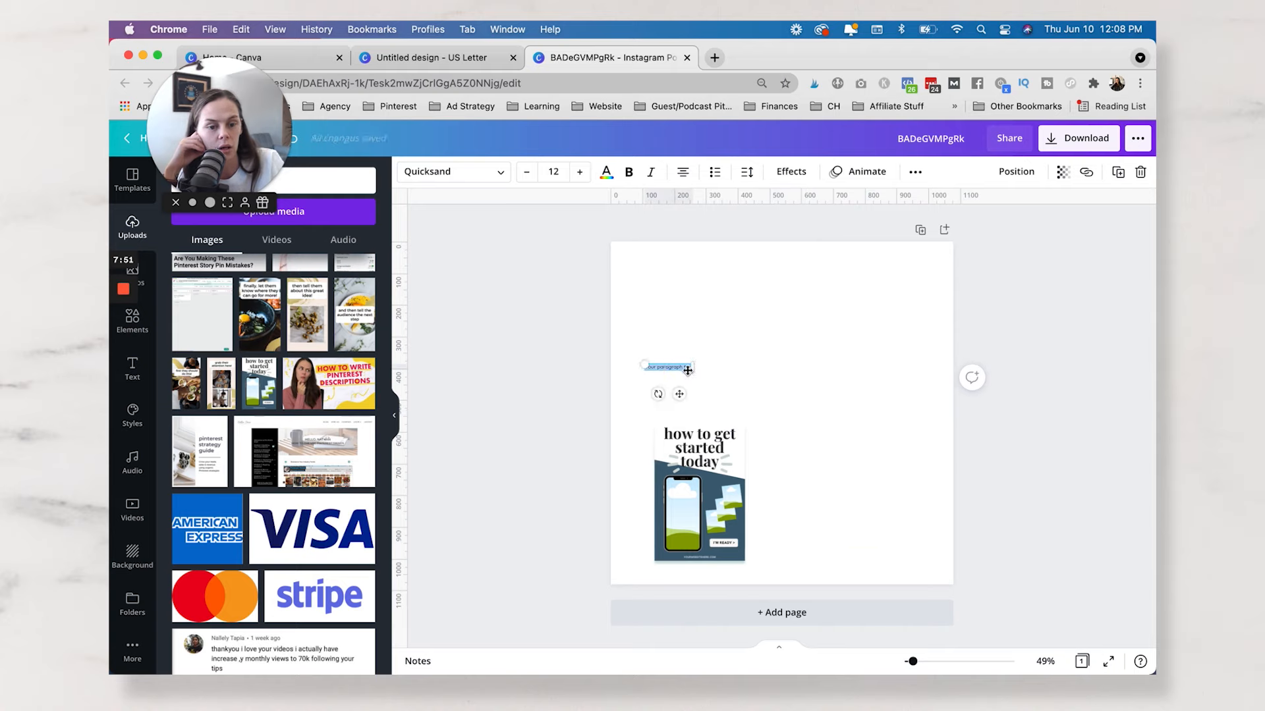
pyautogui.moveTo(731, 388); pyautogui.dragTo(833, 423)
pyautogui.moveTo(757, 414); pyautogui.dragTo(795, 361)
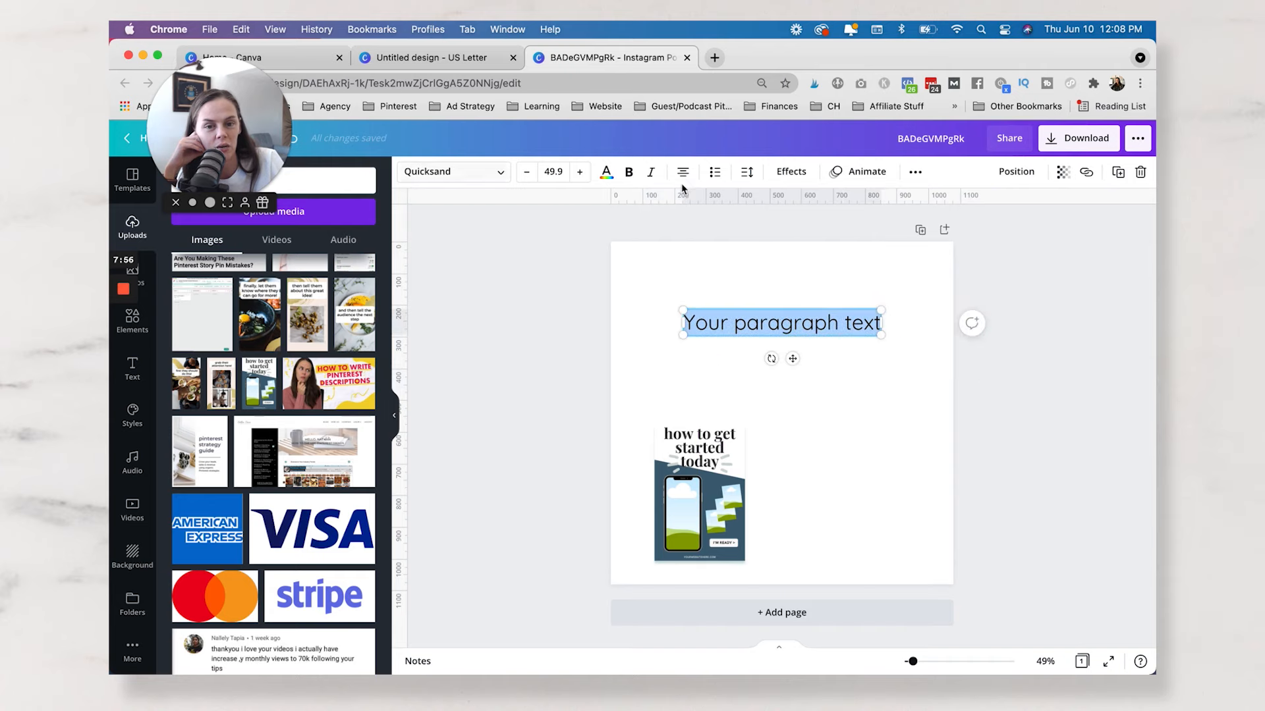
# Apply the Curve shape to the paragraph text with a curve value of 47.
pyautogui.click(793, 171)
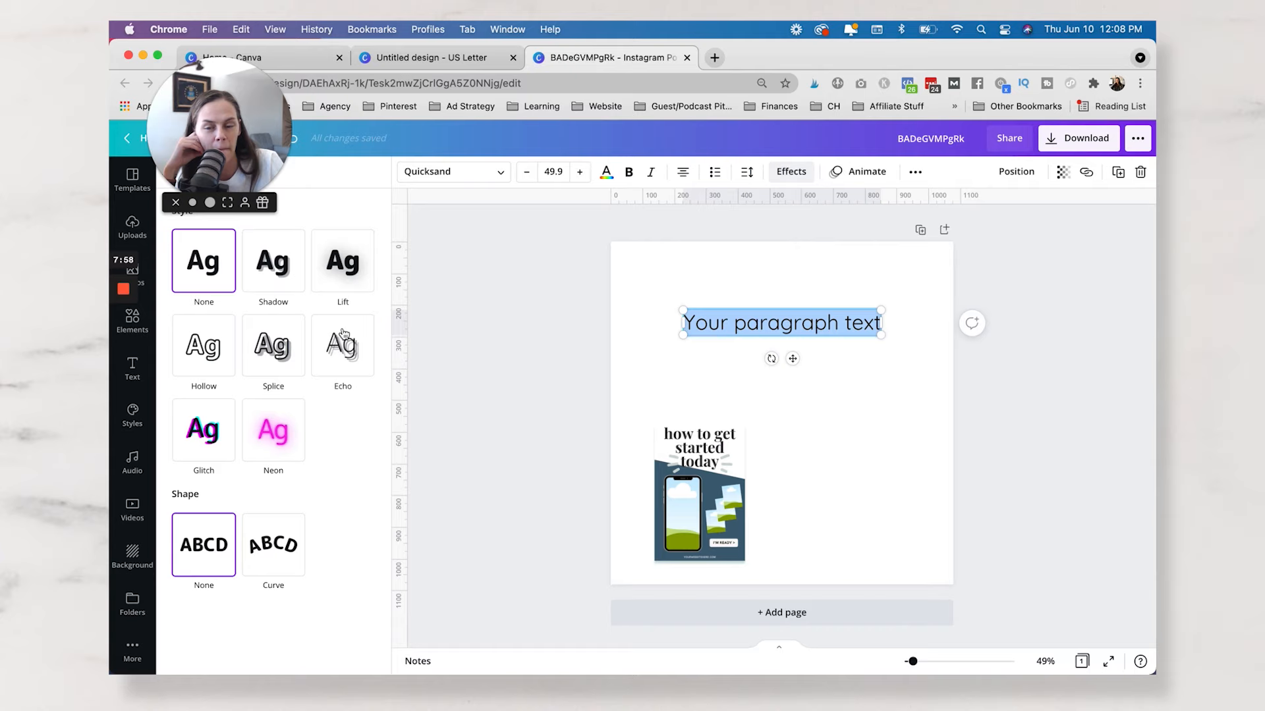
pyautogui.click(277, 547)
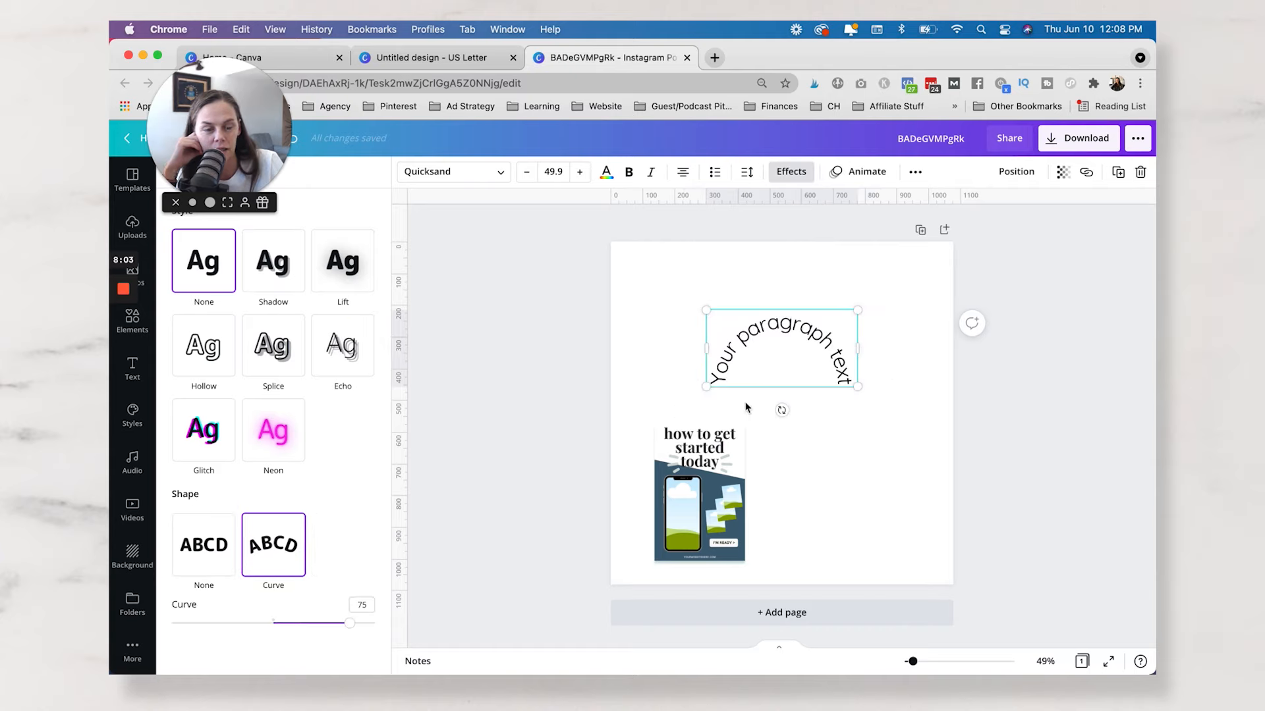
pyautogui.moveTo(350, 629); pyautogui.dragTo(321, 644)
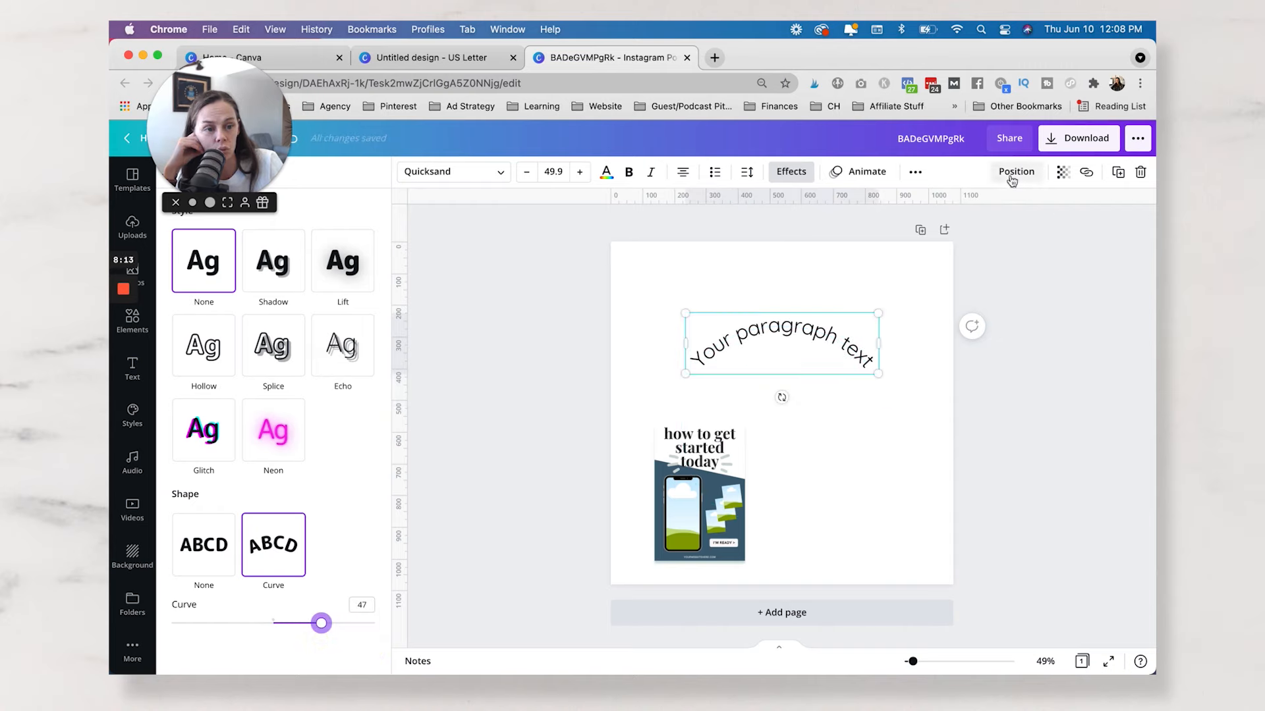
# Move the curved text to the page's left side and reduce it to font size 40.2.
pyautogui.click(715, 328)
pyautogui.moveTo(712, 329); pyautogui.dragTo(648, 329)
pyautogui.moveTo(815, 375); pyautogui.dragTo(787, 357)
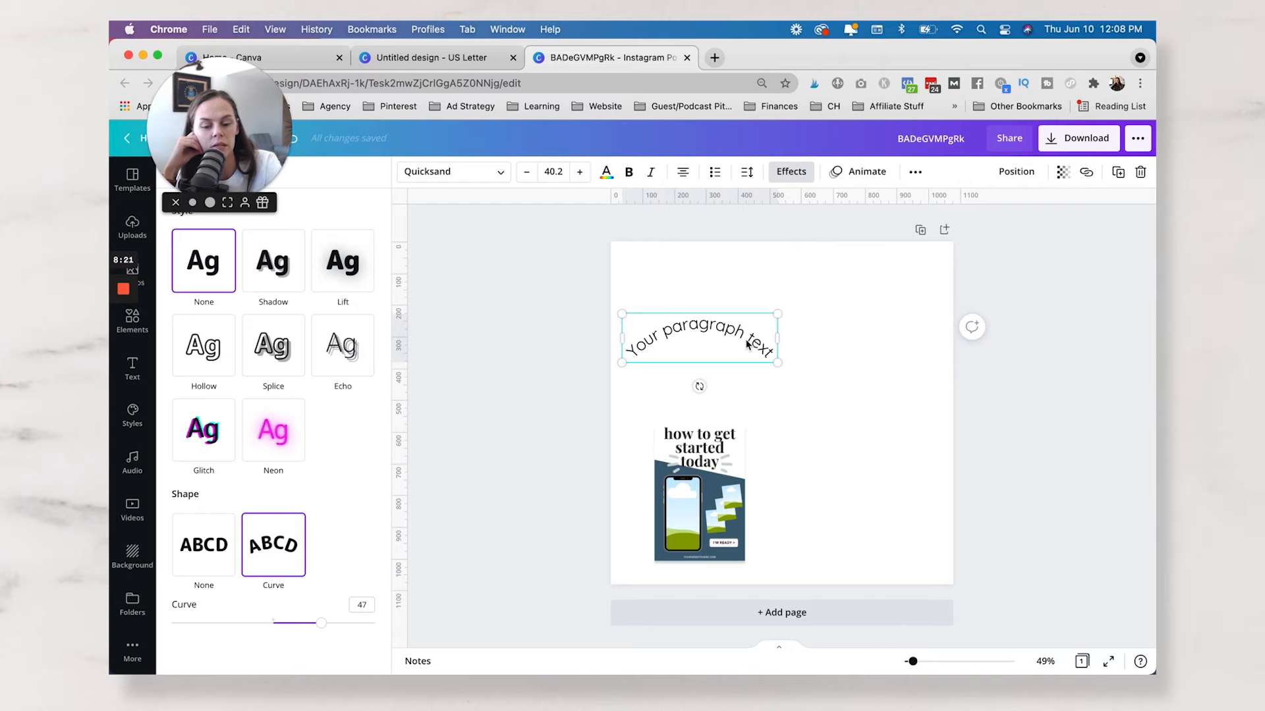
# Duplicate the curved text with a curve of -47 and place the copy at the end of the original to form a wave.
pyautogui.keyDown('alt'); pyautogui.moveTo(743, 338); pyautogui.dragTo(765, 400); pyautogui.keyUp('alt')
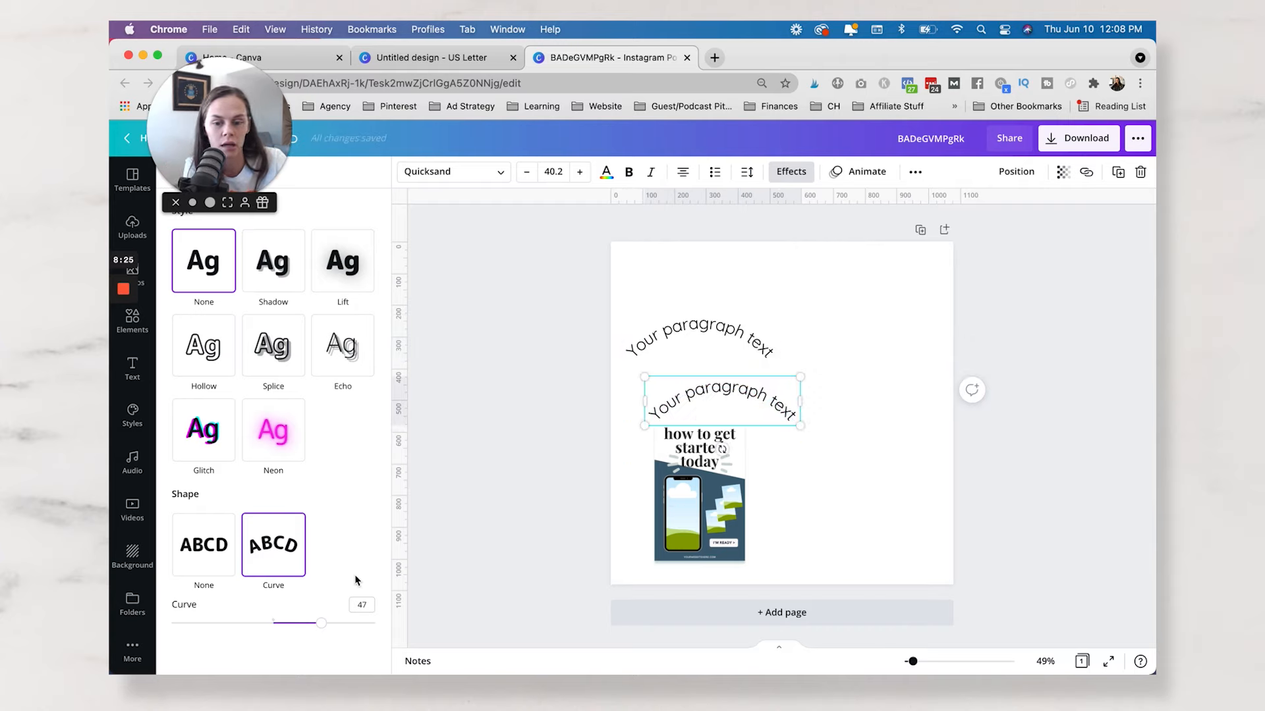
pyautogui.moveTo(324, 631); pyautogui.dragTo(237, 622)
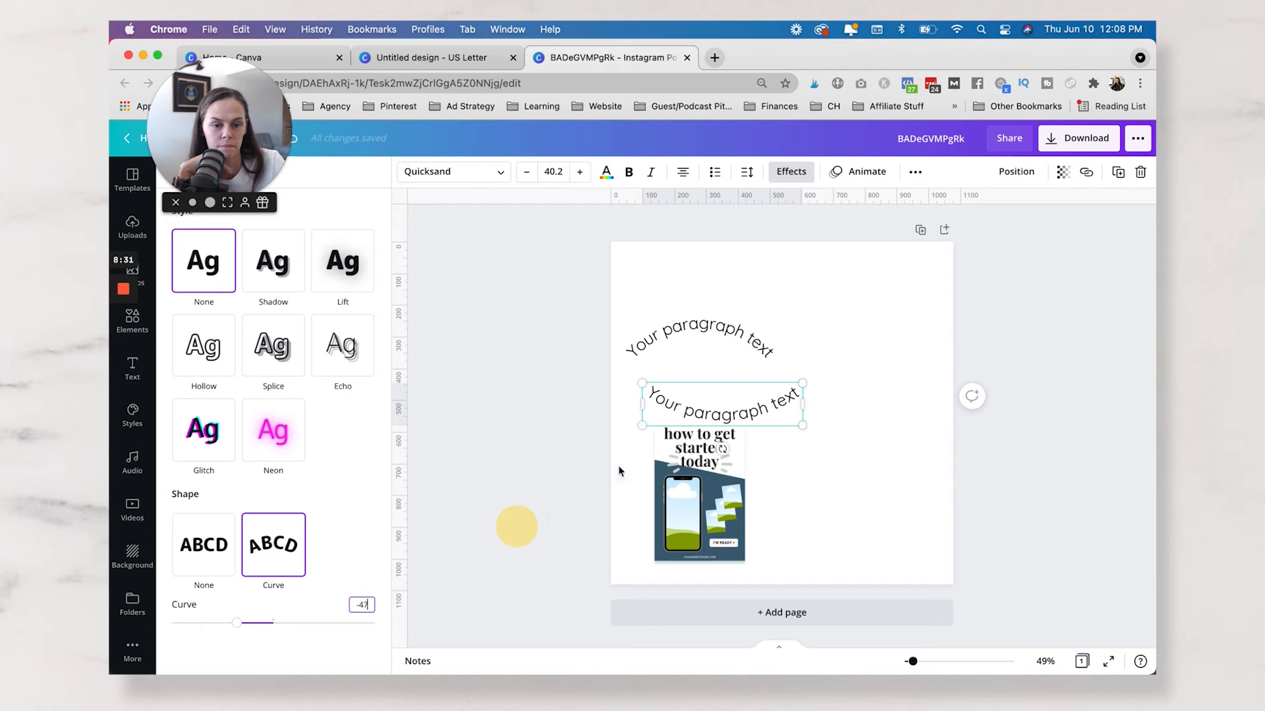
pyautogui.moveTo(729, 400); pyautogui.dragTo(863, 382)
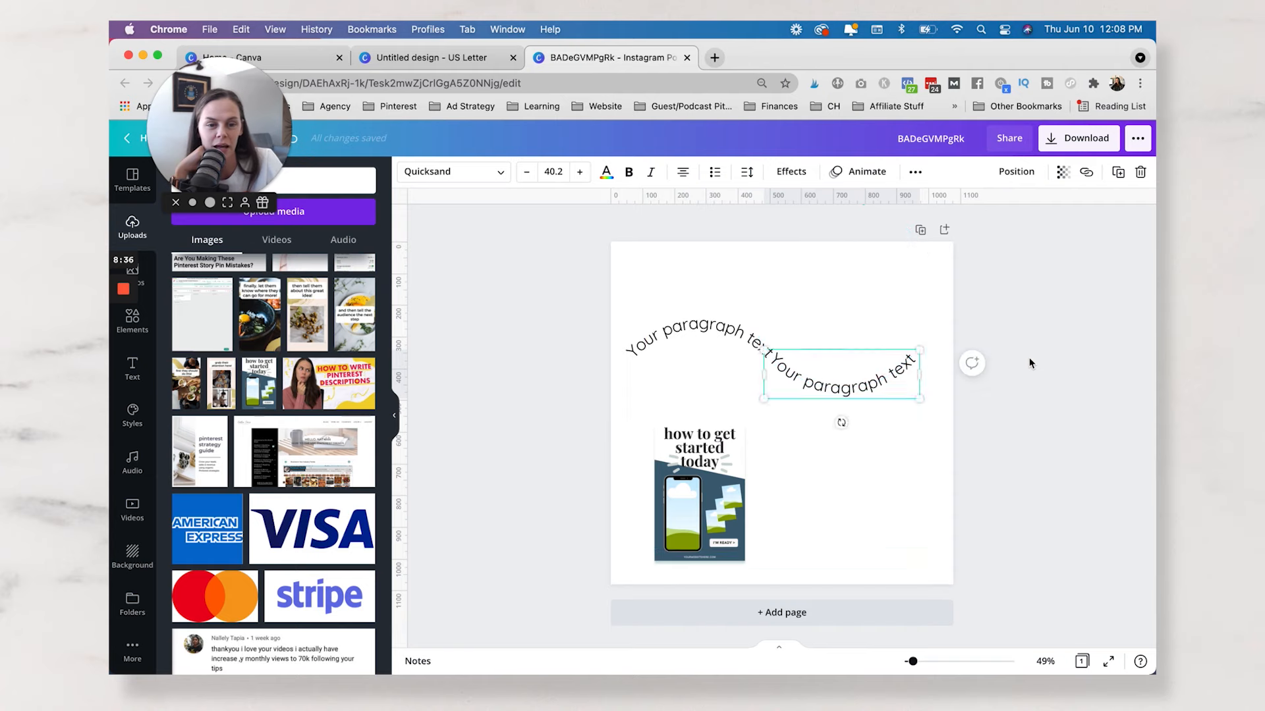
pyautogui.click(1021, 361)
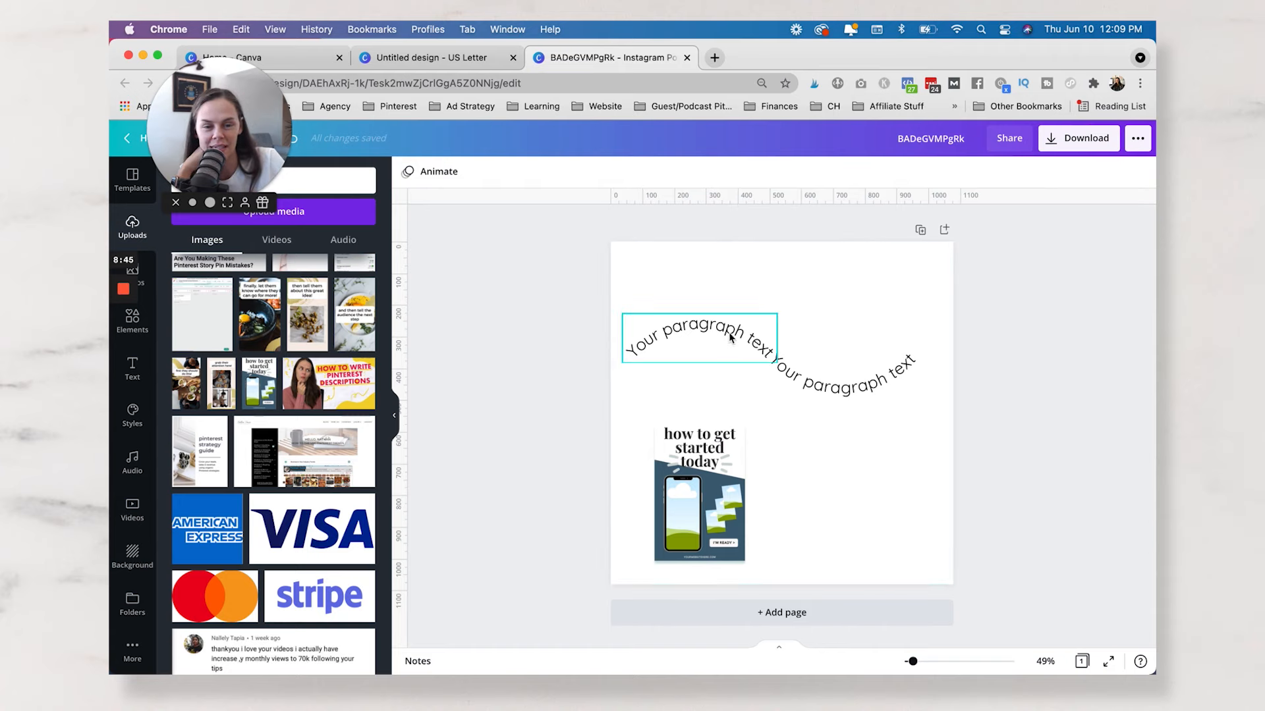
# Delete both curved texts from the page.
pyautogui.click(703, 330)
pyautogui.press('Delete')
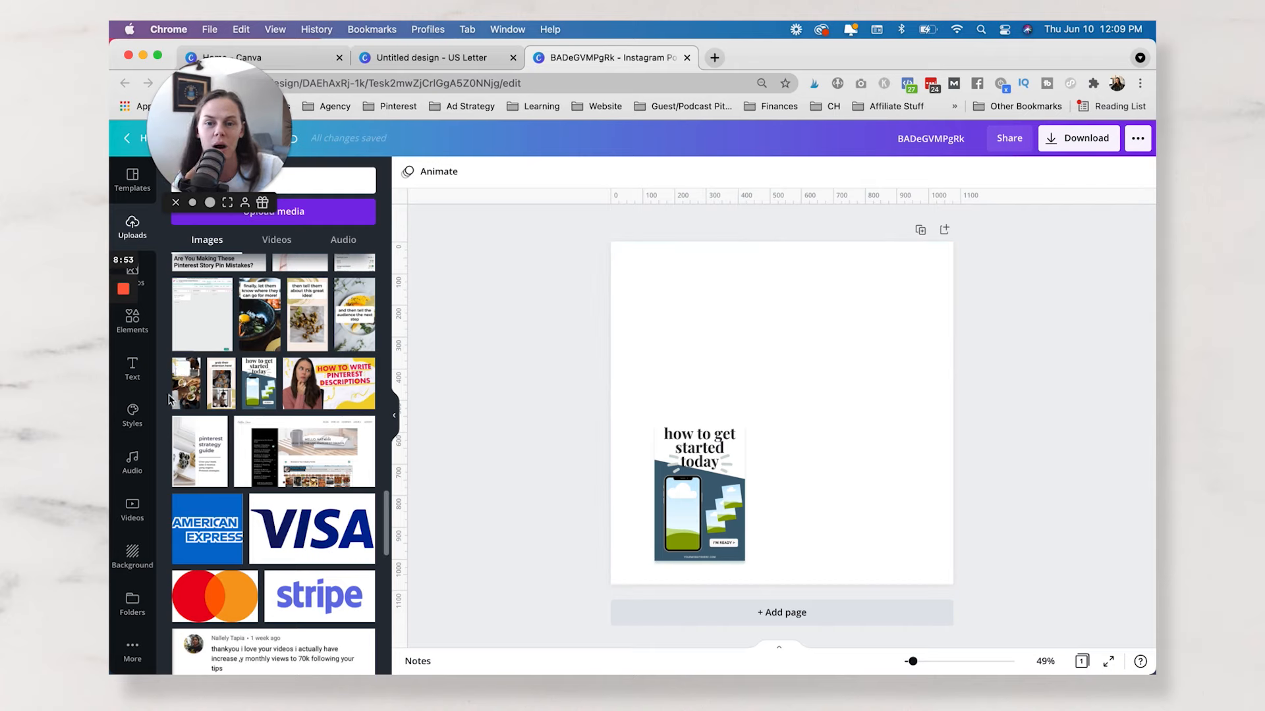
# Generate a QR code for heatherfarris.com with the QR Code app and place it in the page's upper-right area.
pyautogui.click(129, 665)
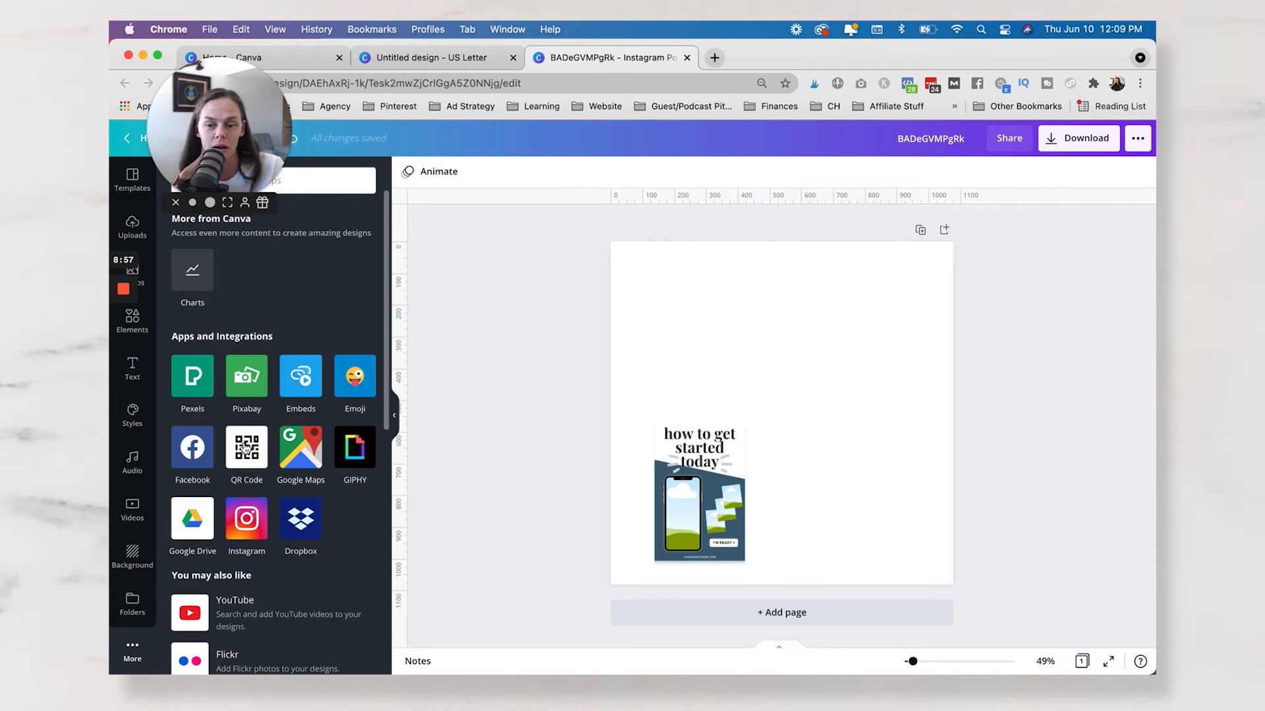
pyautogui.click(245, 448)
pyautogui.scroll(-1, 132, 652)
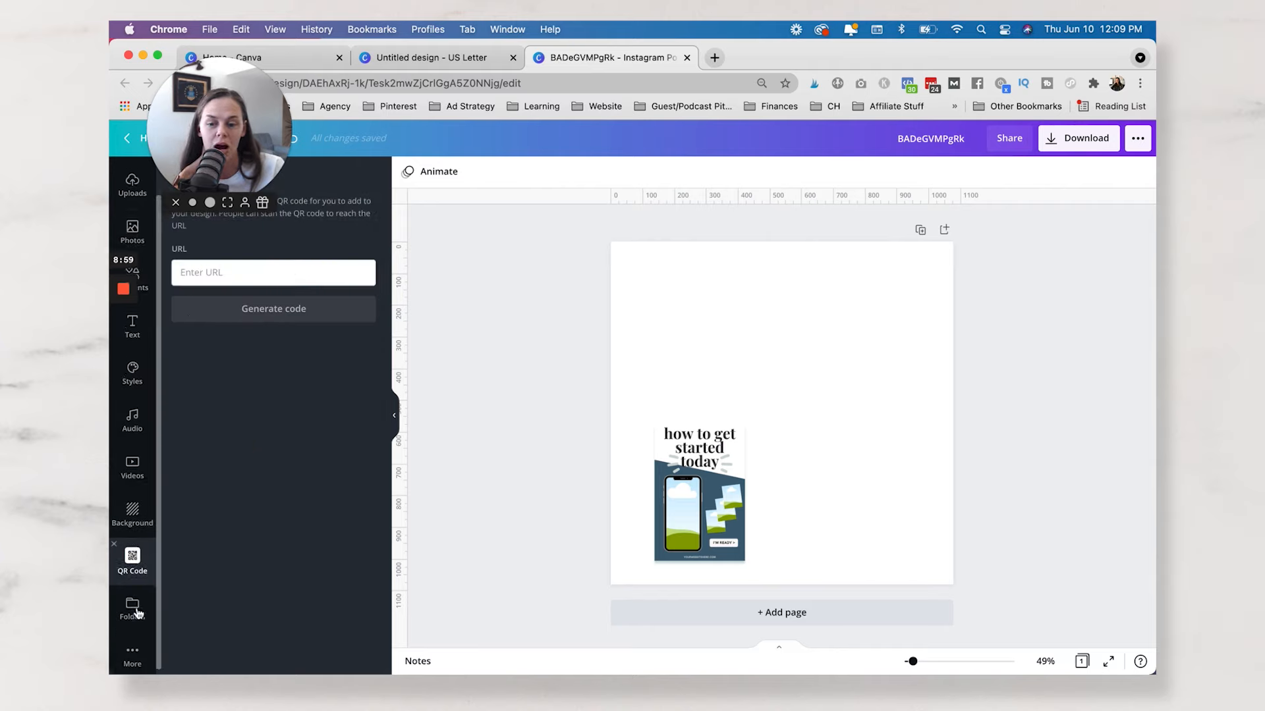
pyautogui.click(132, 655)
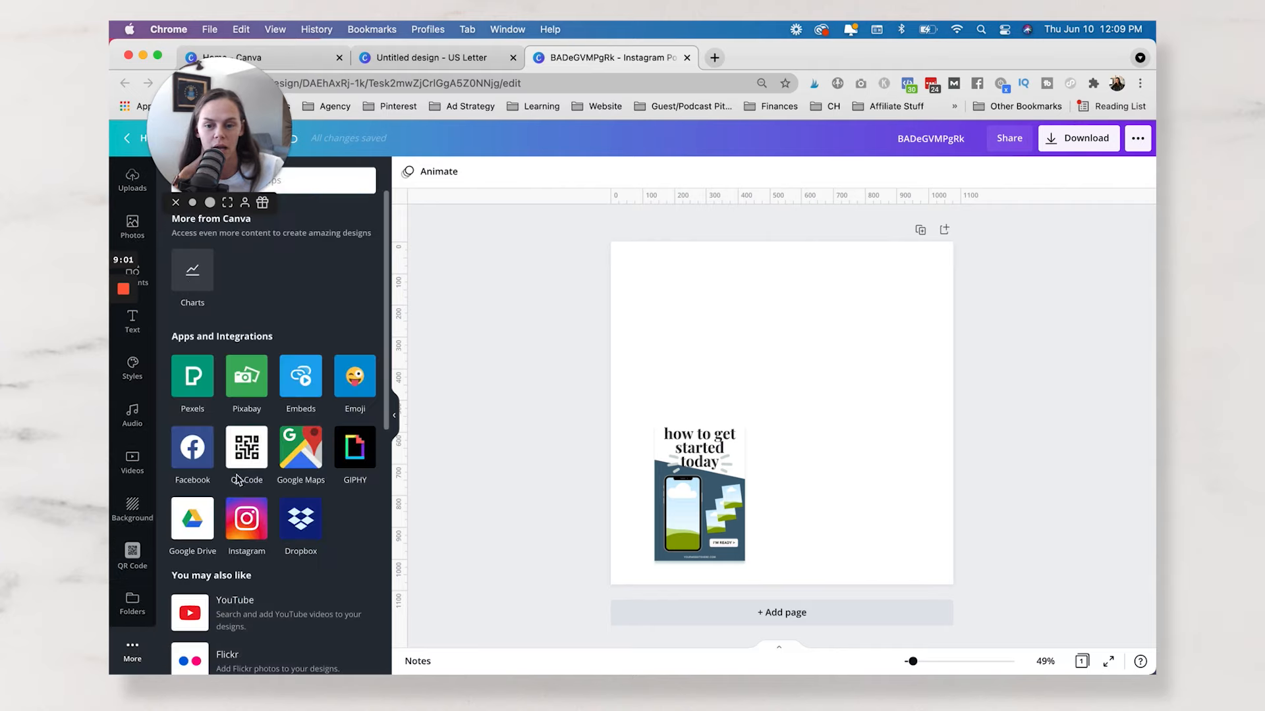
pyautogui.click(132, 555)
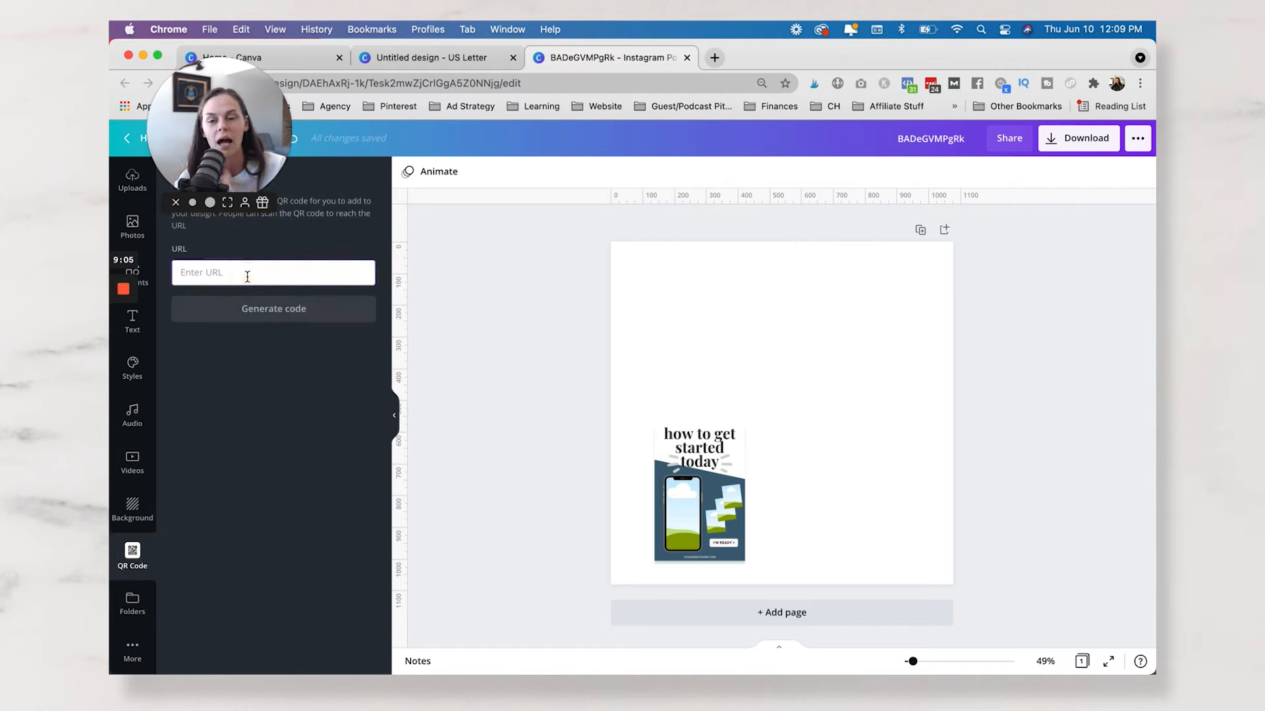
pyautogui.write('heatherfarris.')
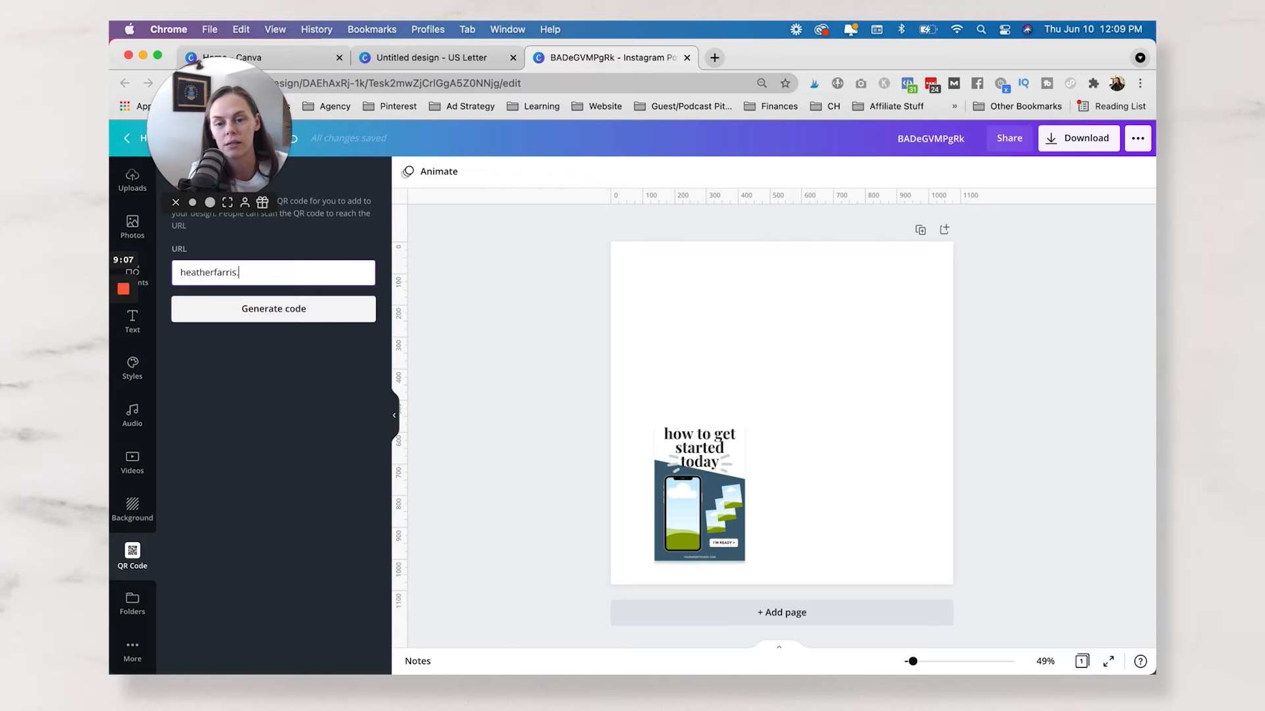
pyautogui.write('com')
pyautogui.click(315, 321)
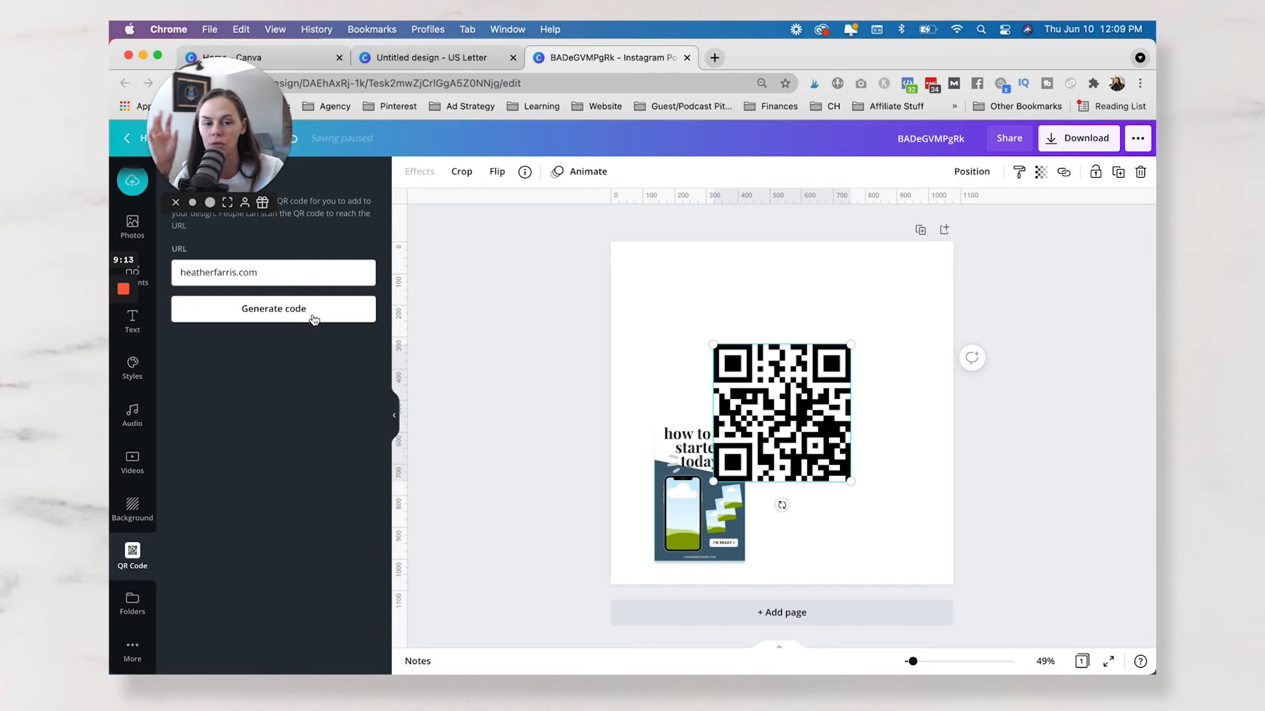
pyautogui.moveTo(782, 399); pyautogui.dragTo(846, 326)
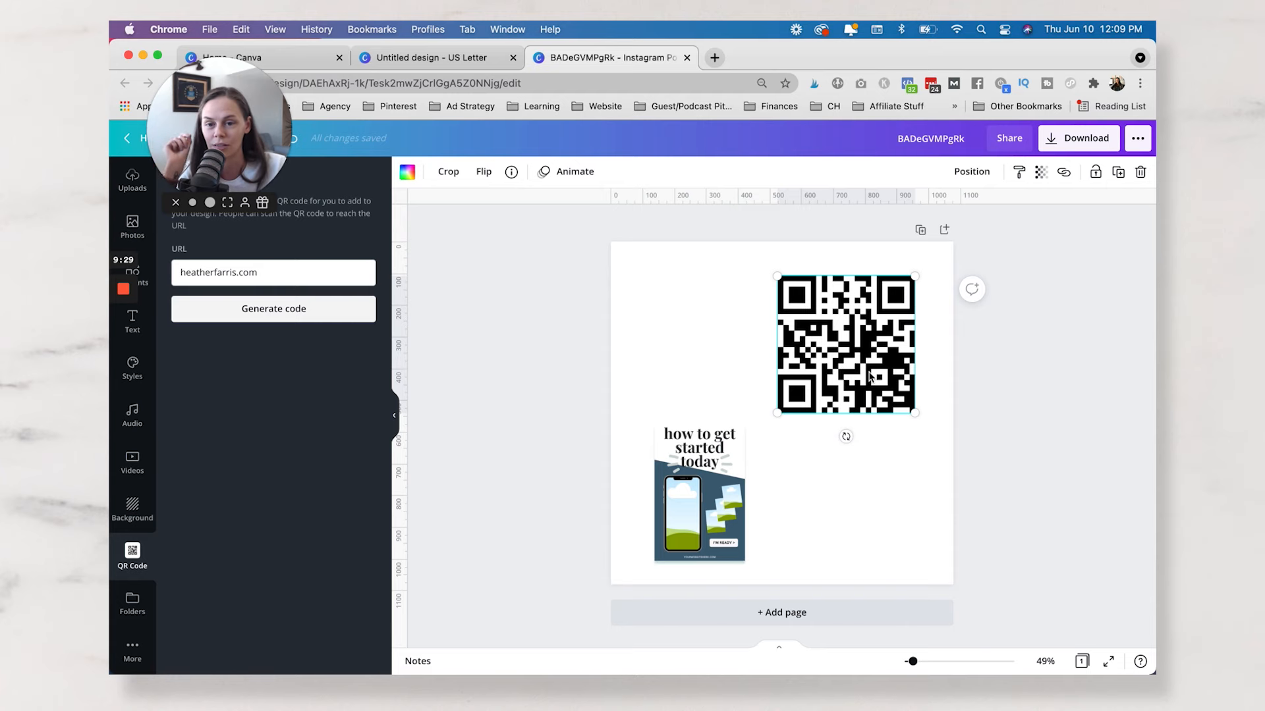
# Switch to the Canva home page in the other browser tab.
pyautogui.click(280, 57)
pyautogui.moveTo(328, 142)
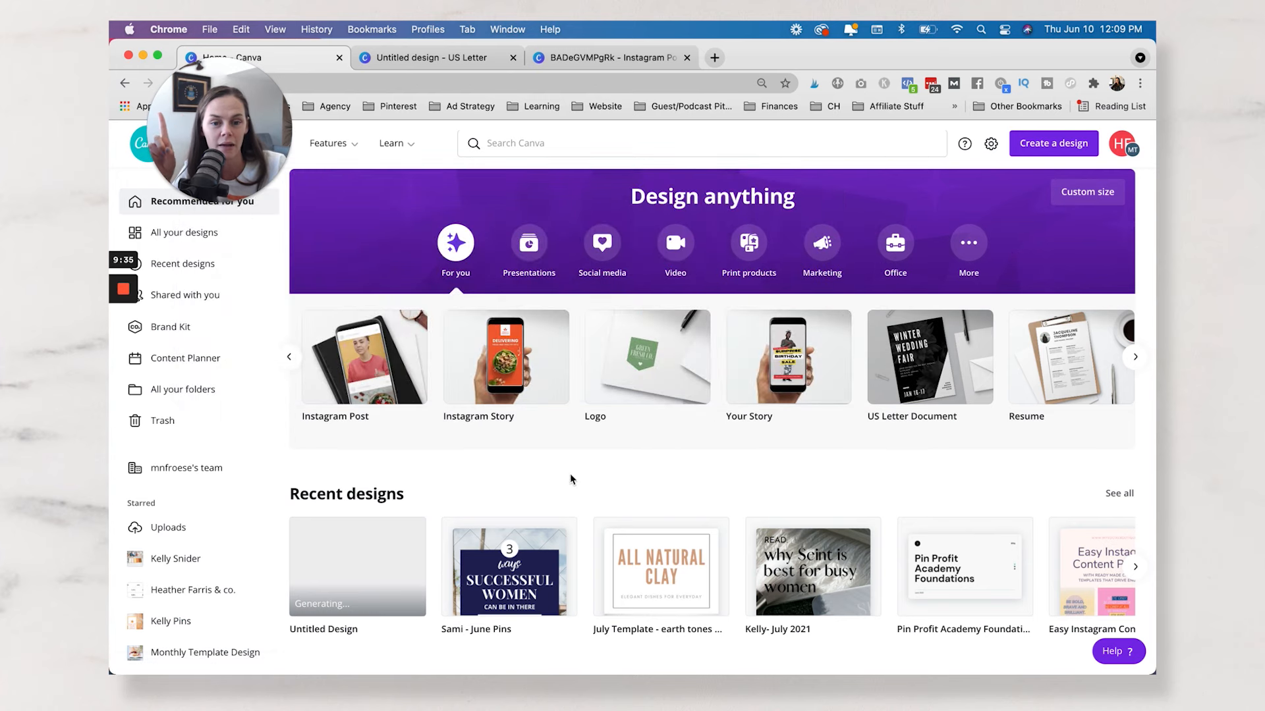
pyautogui.hscroll(4, 744, 425)
pyautogui.hscroll(8, 744, 425)
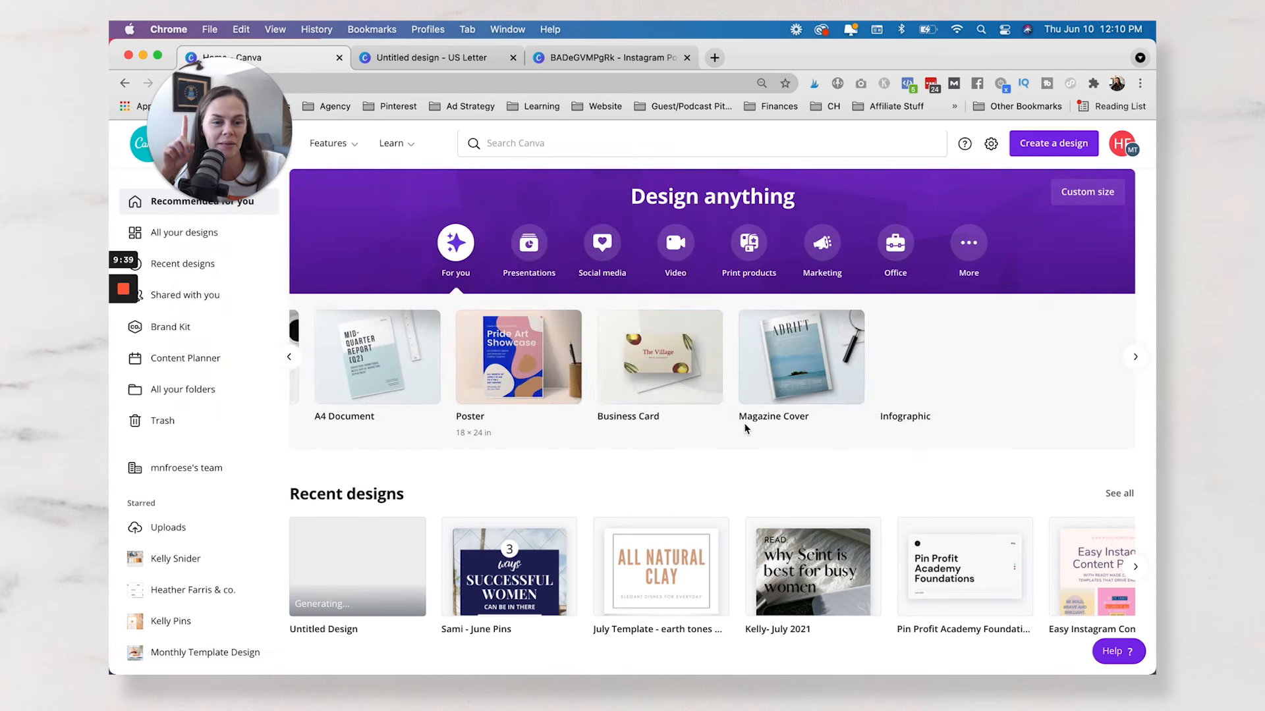
pyautogui.click(1073, 146)
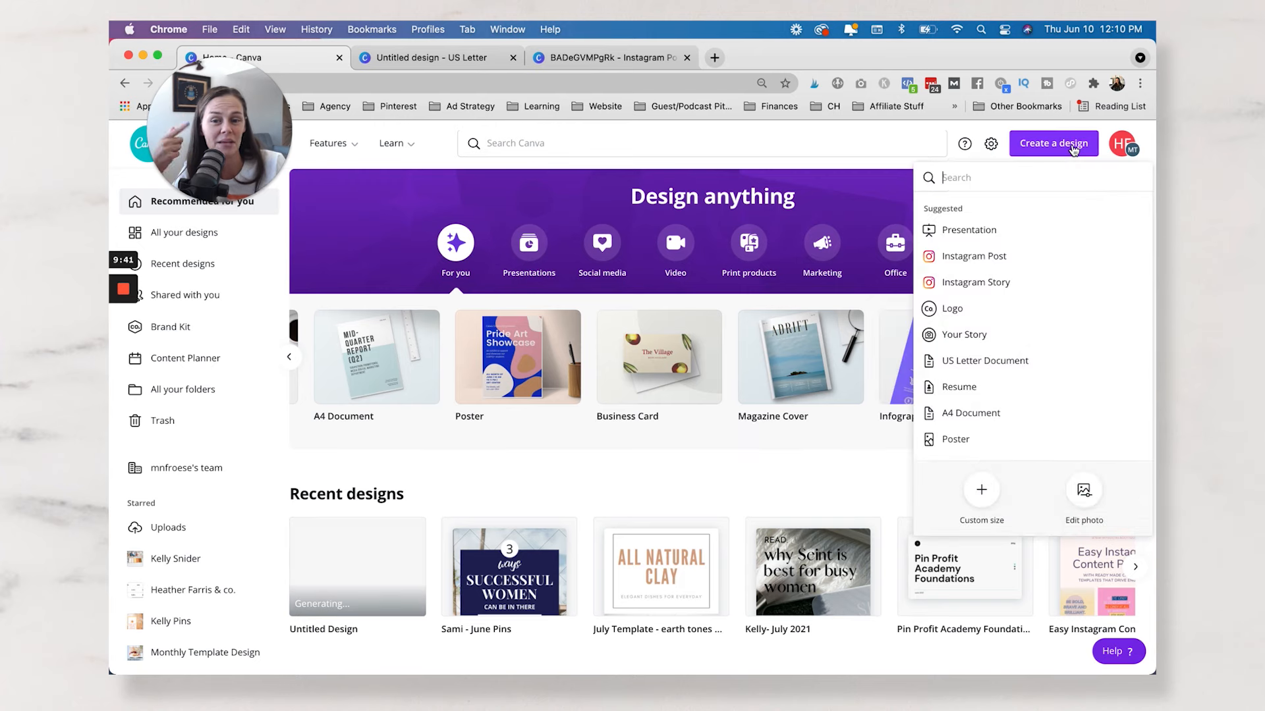
pyautogui.click(596, 496)
# Open the recent design Pin Profit Academy Foundations and start presenting it in Presenter view.
pyautogui.click(973, 555)
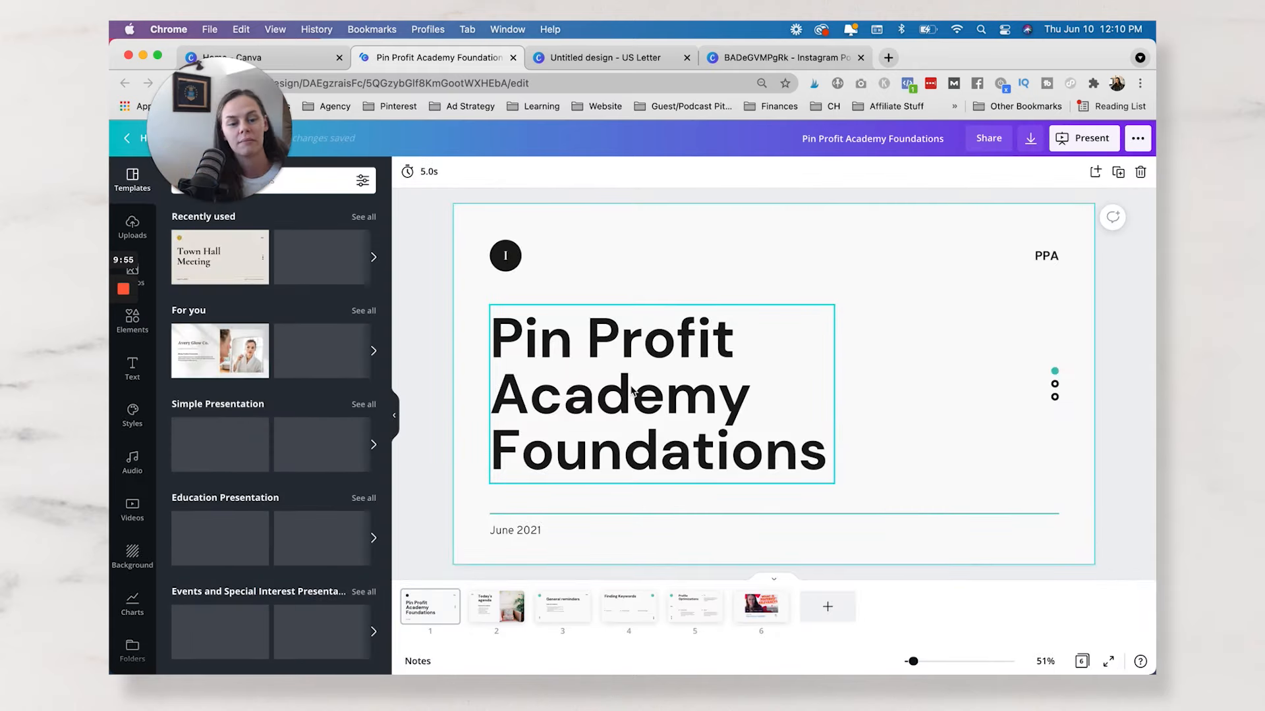
pyautogui.click(1091, 144)
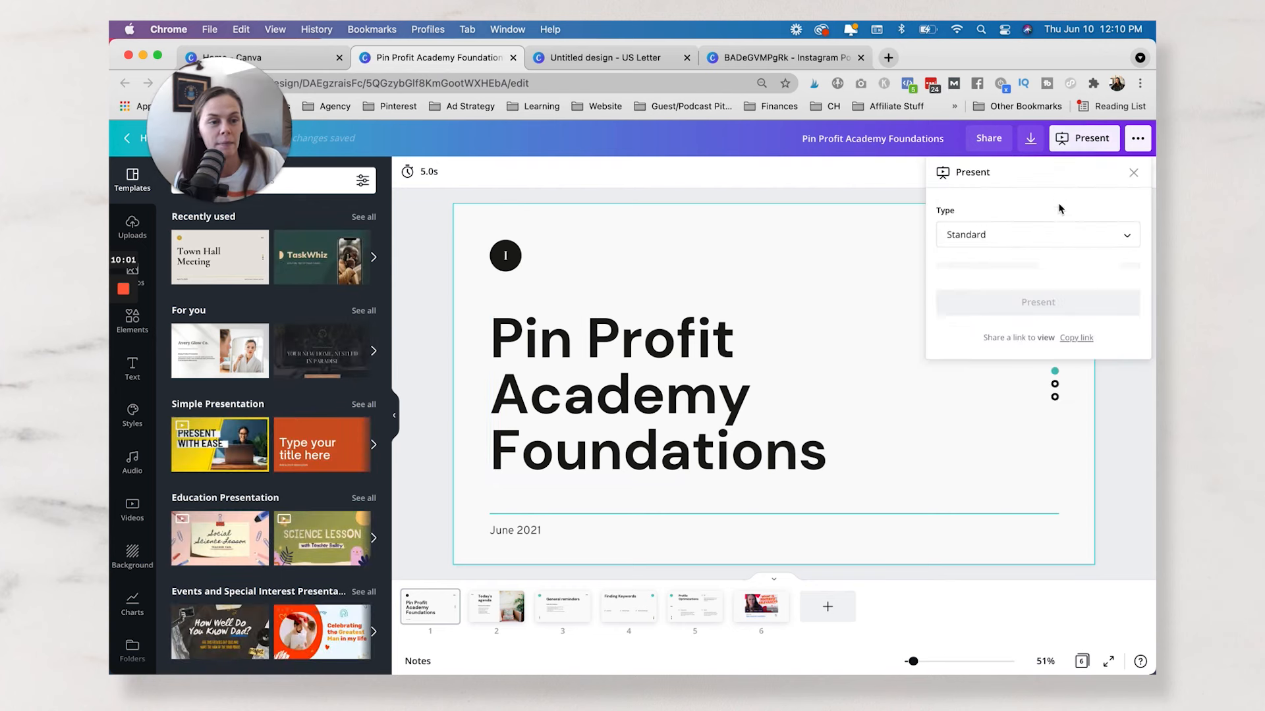
pyautogui.click(1058, 235)
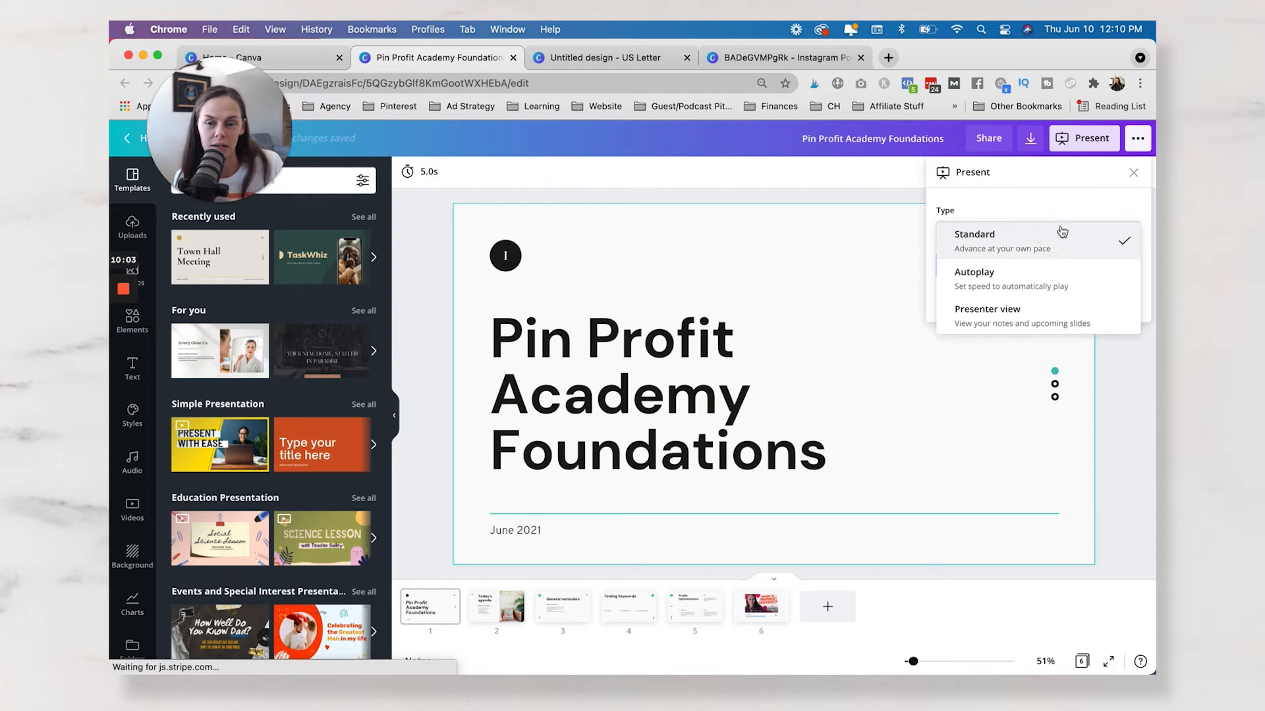
pyautogui.click(1013, 320)
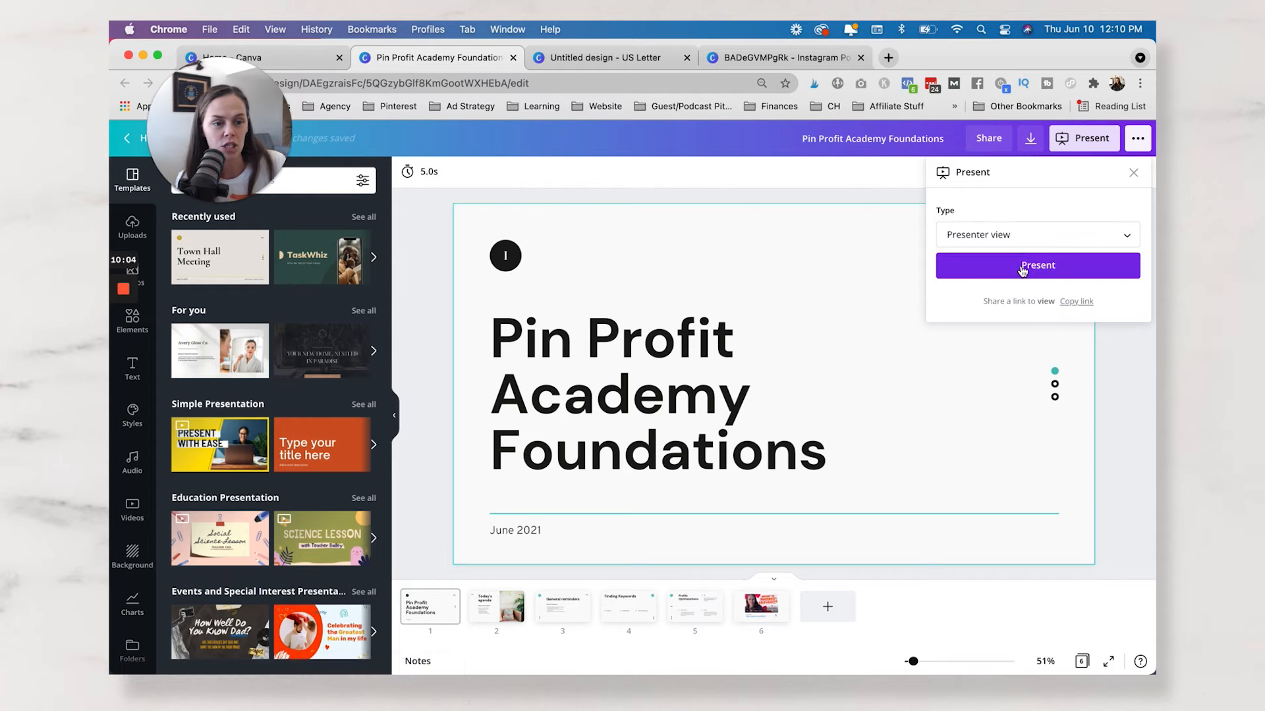
pyautogui.click(1023, 267)
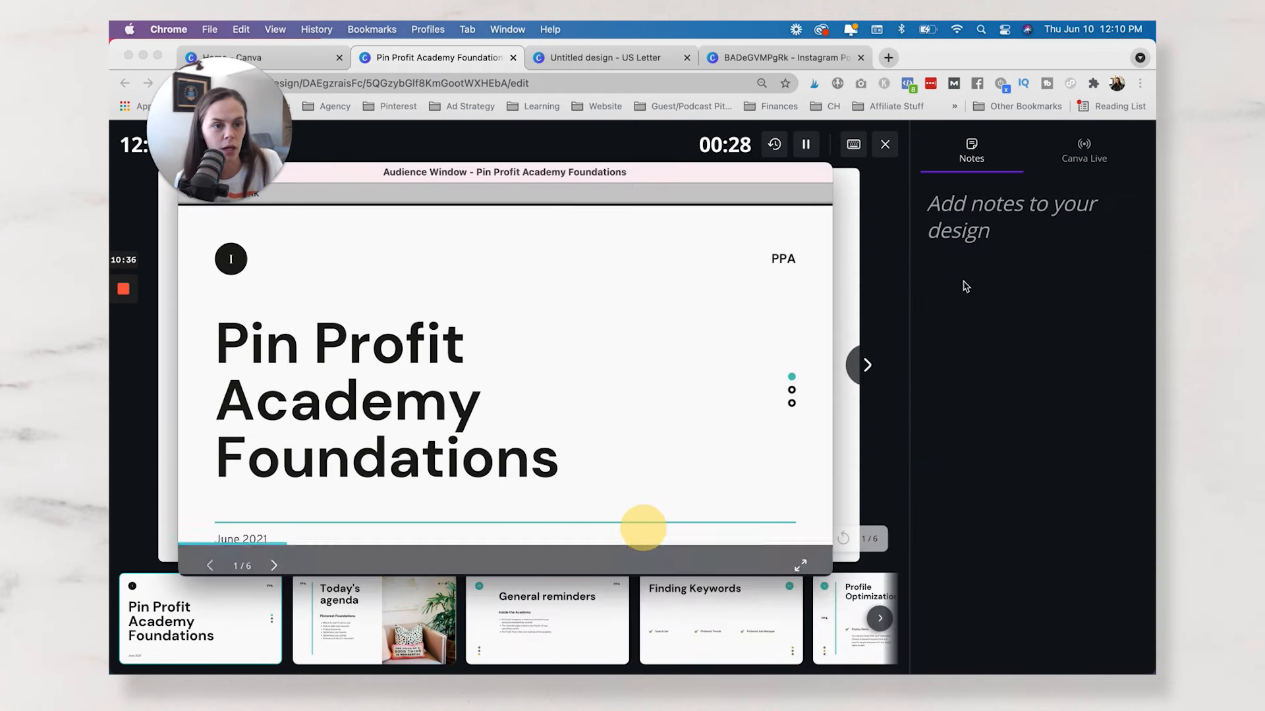
# Bring the presenter window forward, examine the first slide's notes area, and show the Canva Live options.
pyautogui.click(988, 212)
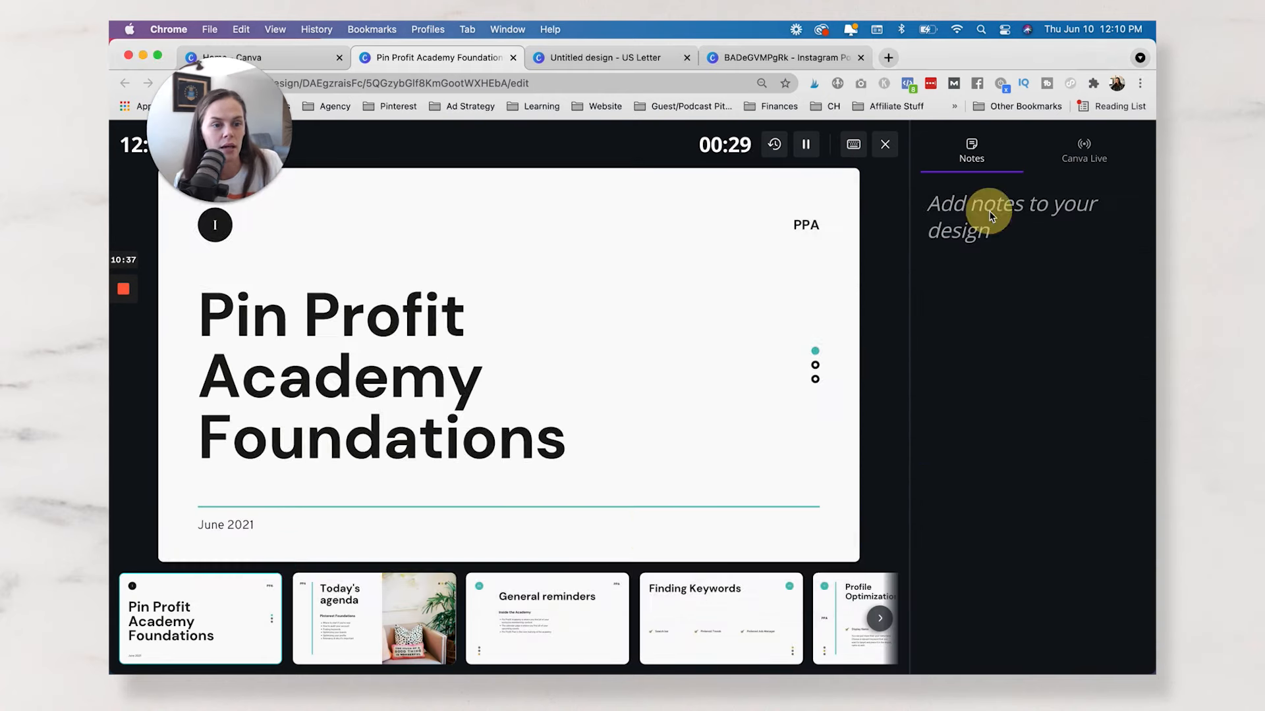
pyautogui.click(1031, 211)
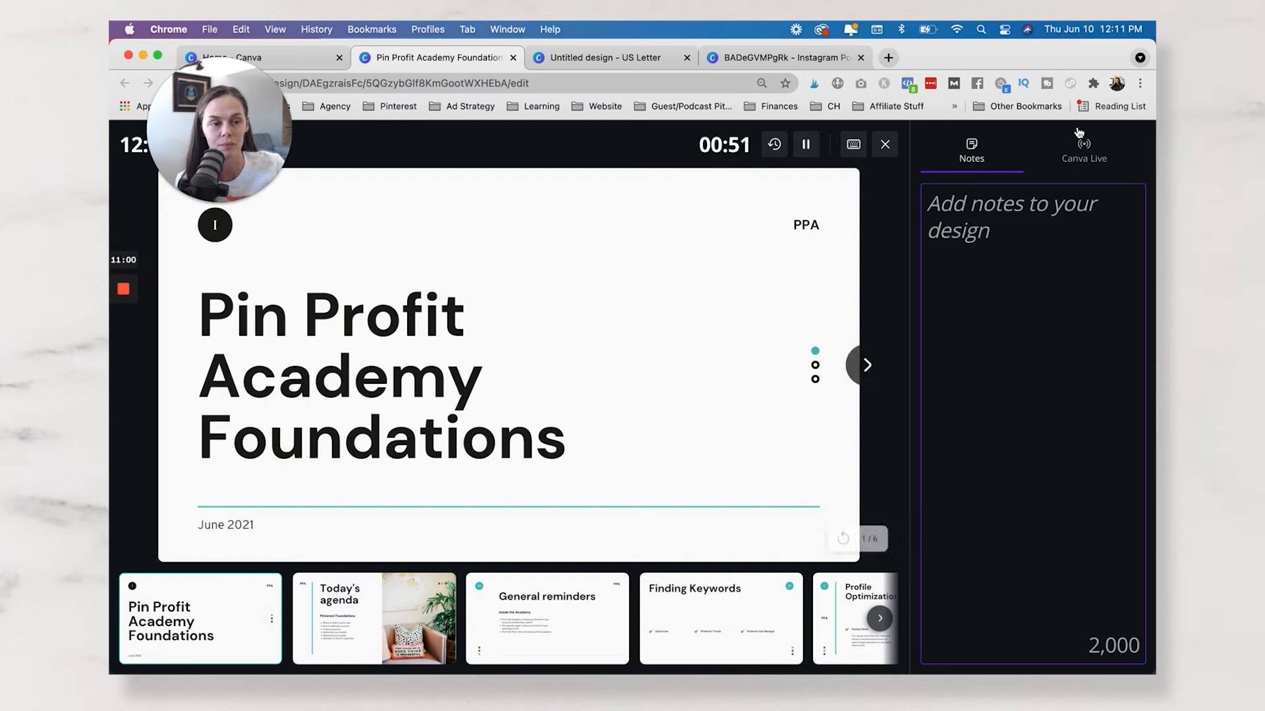
pyautogui.click(1085, 161)
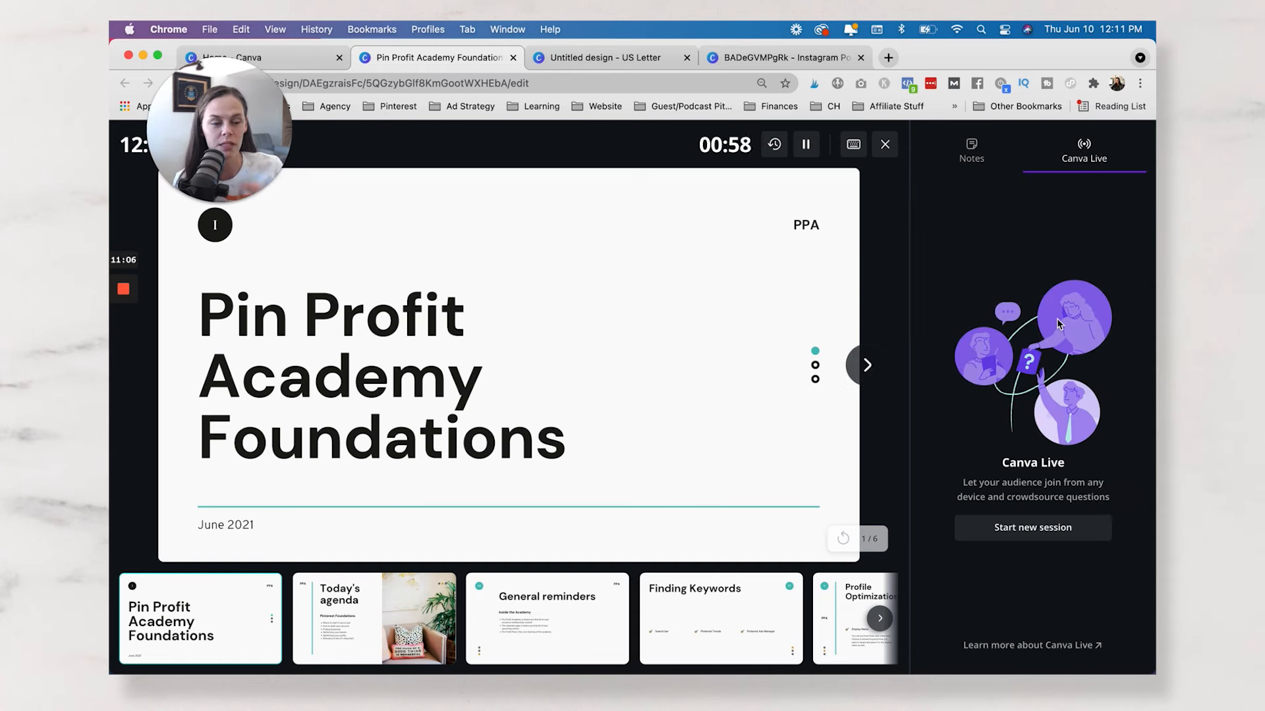